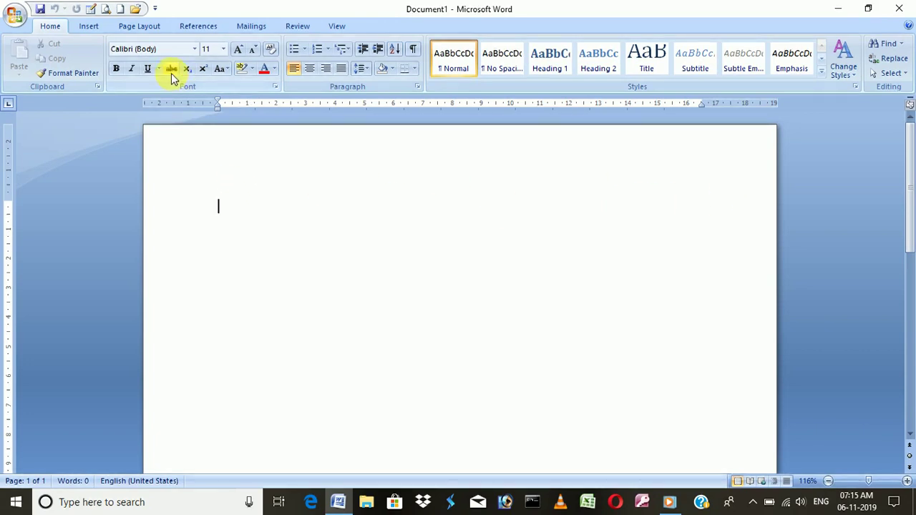
Step: Set the page orientation of the blank document to Portrait
click(144, 27)
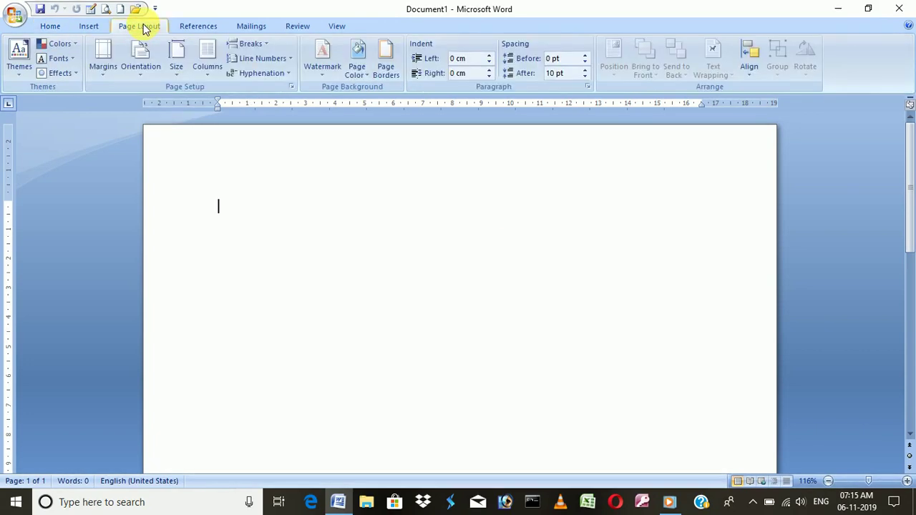
click(140, 70)
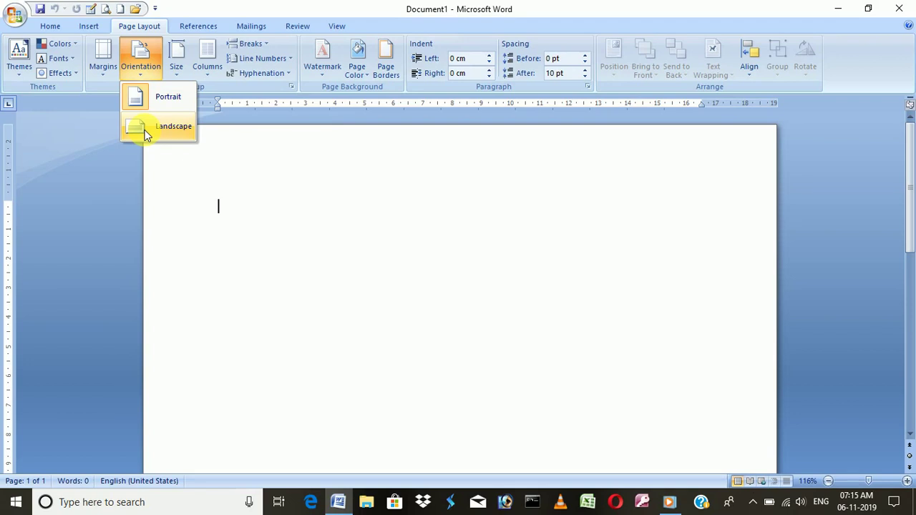
key(Escape)
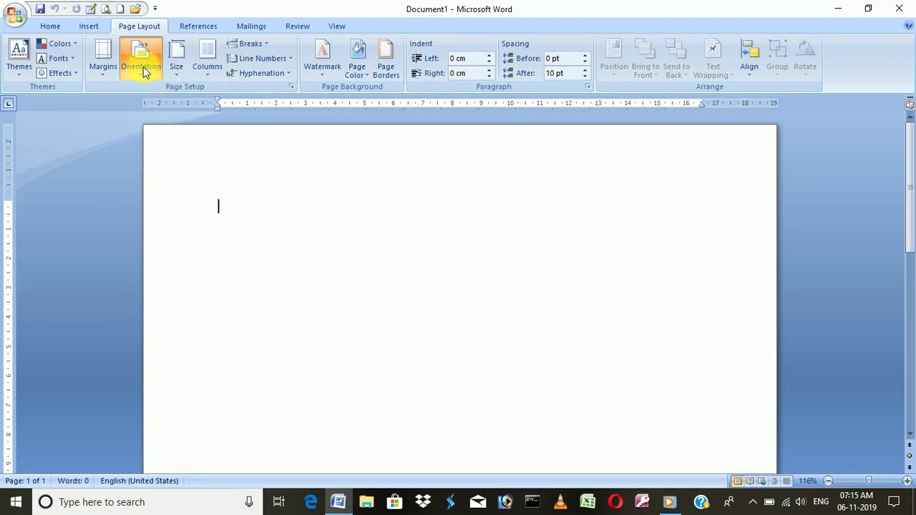
click(143, 68)
click(137, 94)
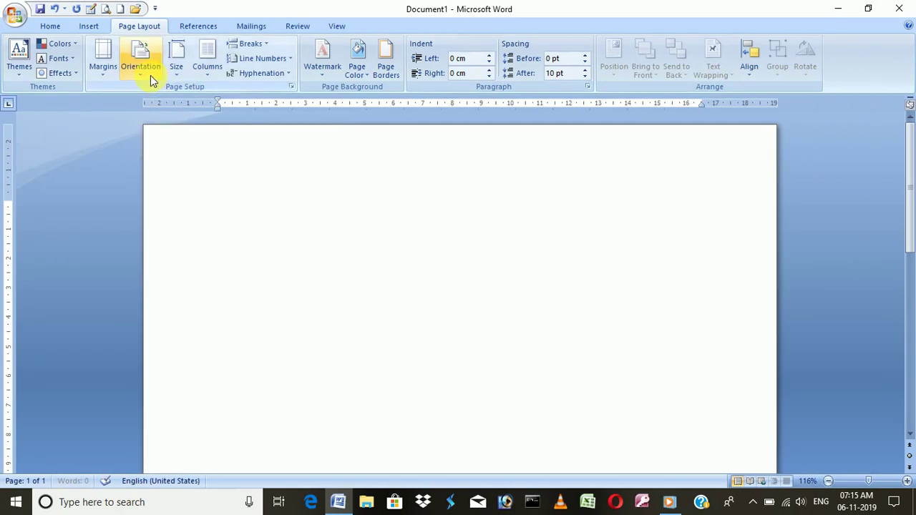
Step: Set the document's paper size to A4 (21 cm x 29.7 cm)
click(176, 67)
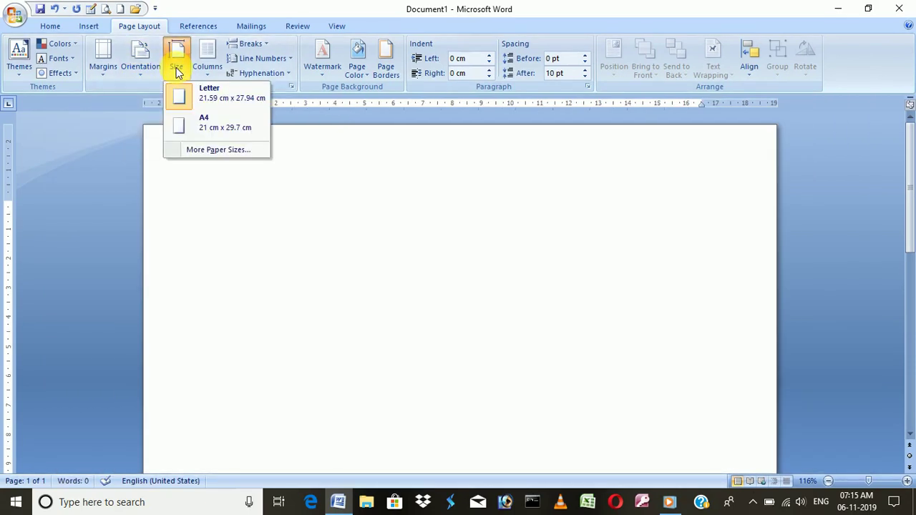
click(210, 116)
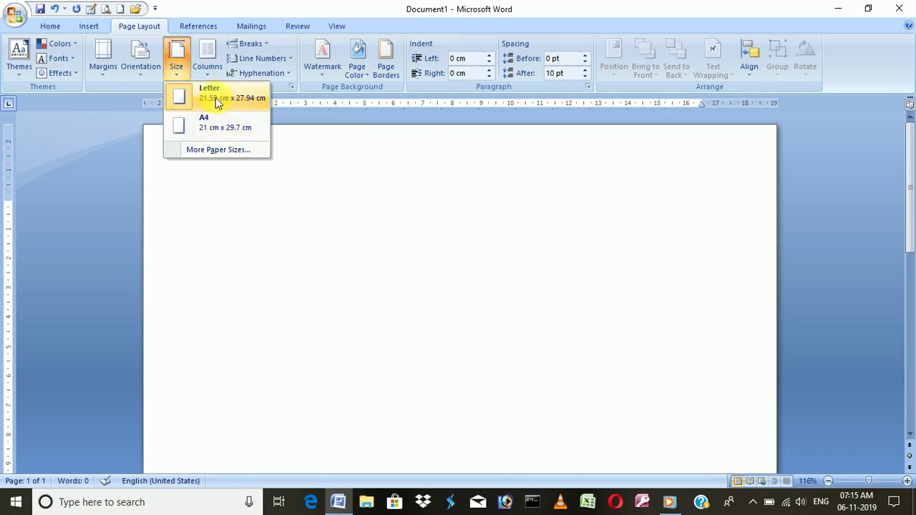
click(192, 128)
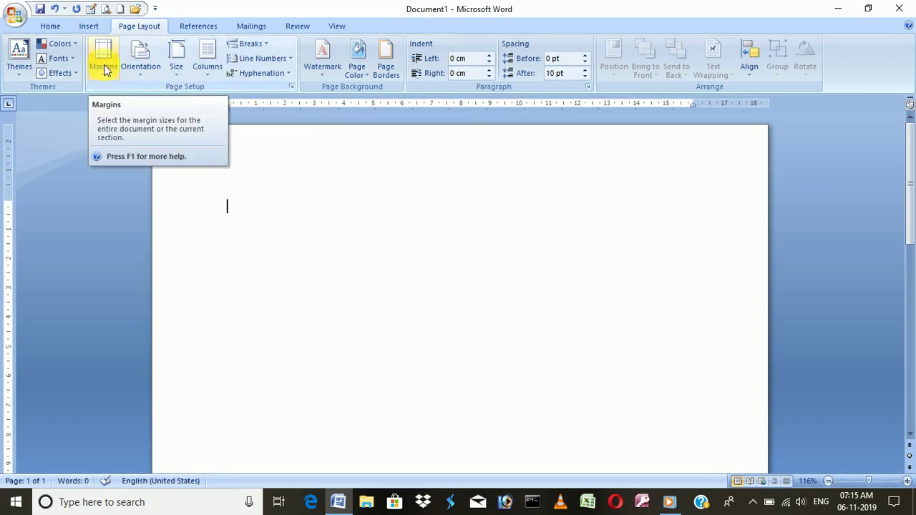
Step: Insert a table with five columns and four rows at the start of the page
click(88, 27)
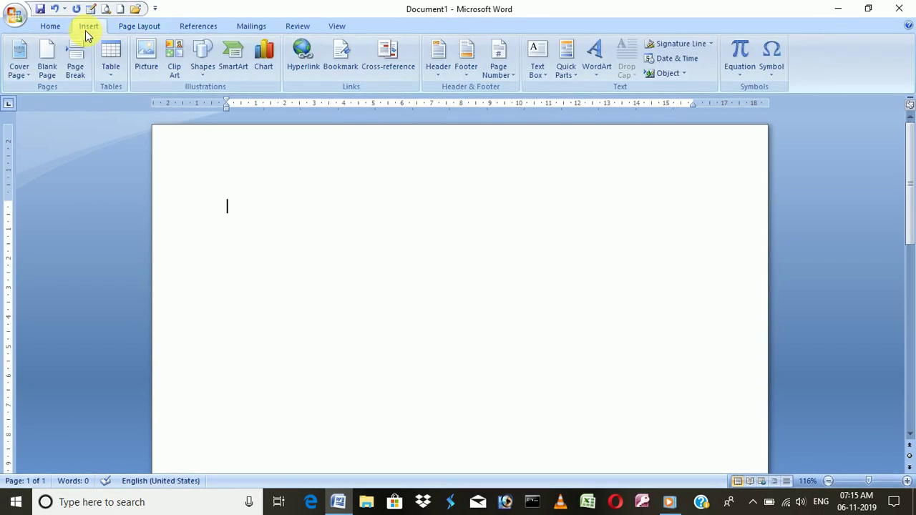
click(105, 71)
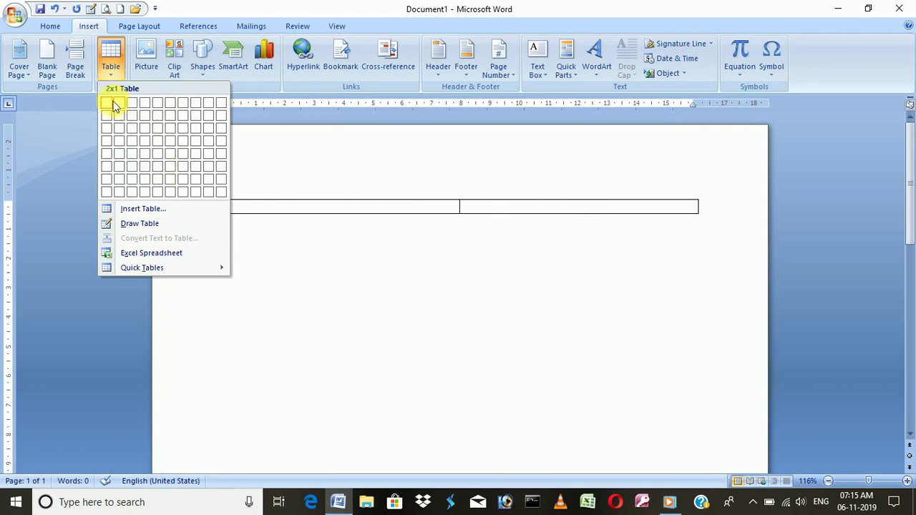
click(159, 147)
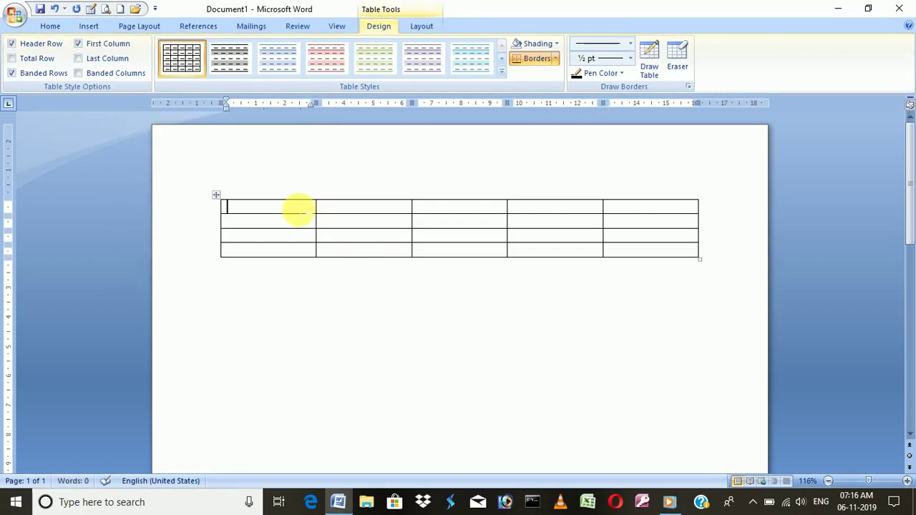
Step: Below the table, leave blank lines and create a one-row, four-column table from a text line of plus signs and hyphens
click(726, 266)
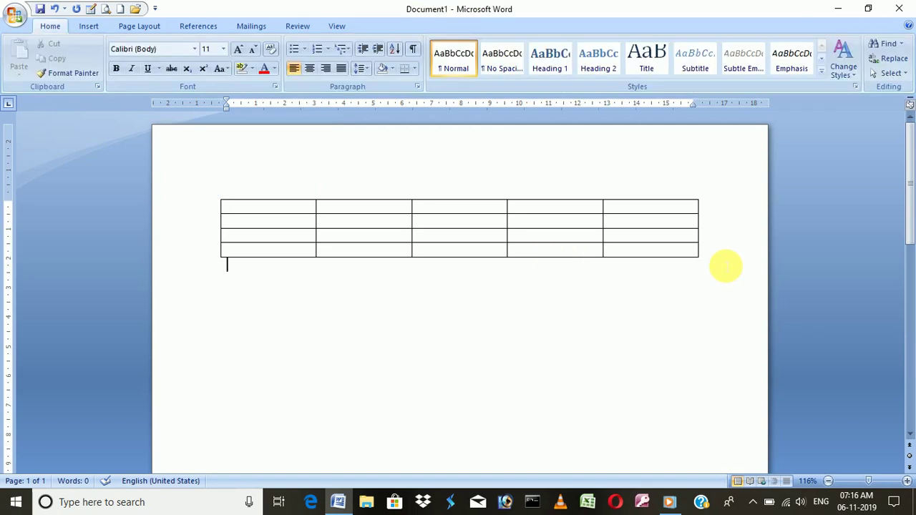
key(Return)
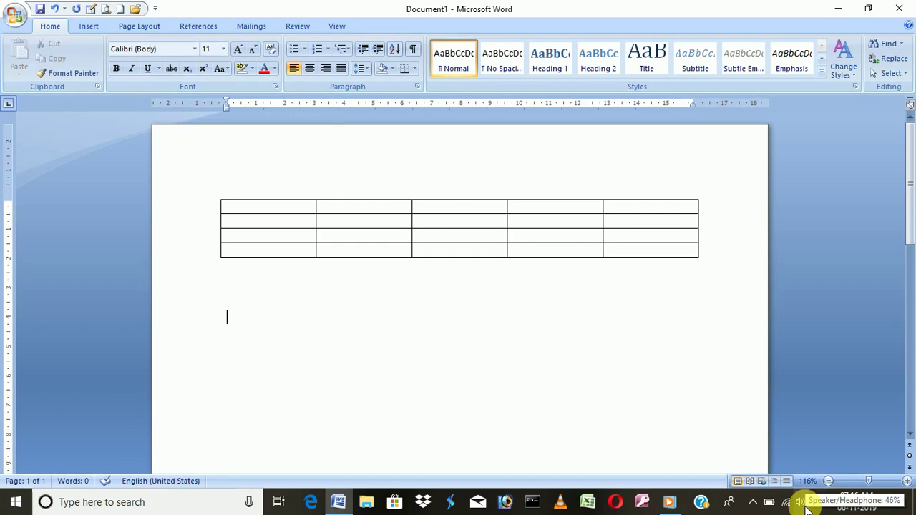
text(+-)
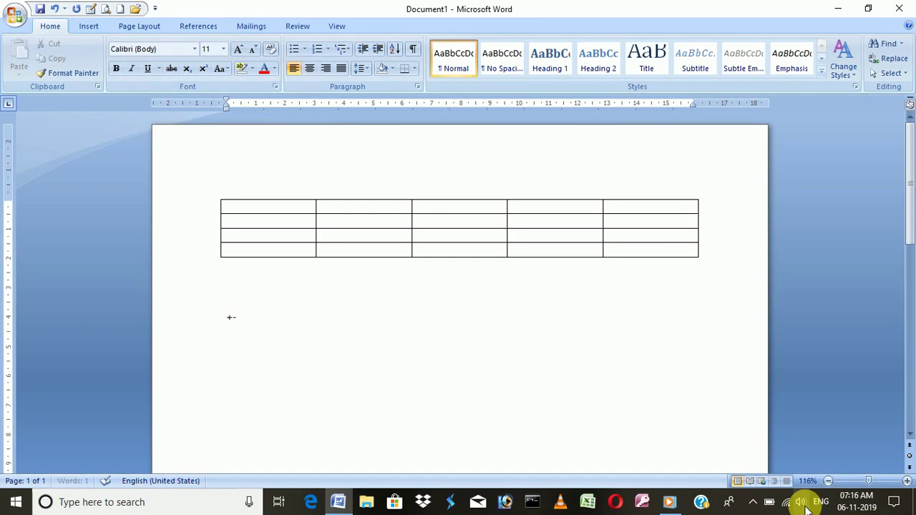
text(--------+---------+---------+)
key(BackSpace)
key(BackSpace)
key(BackSpace)
text(-----+)
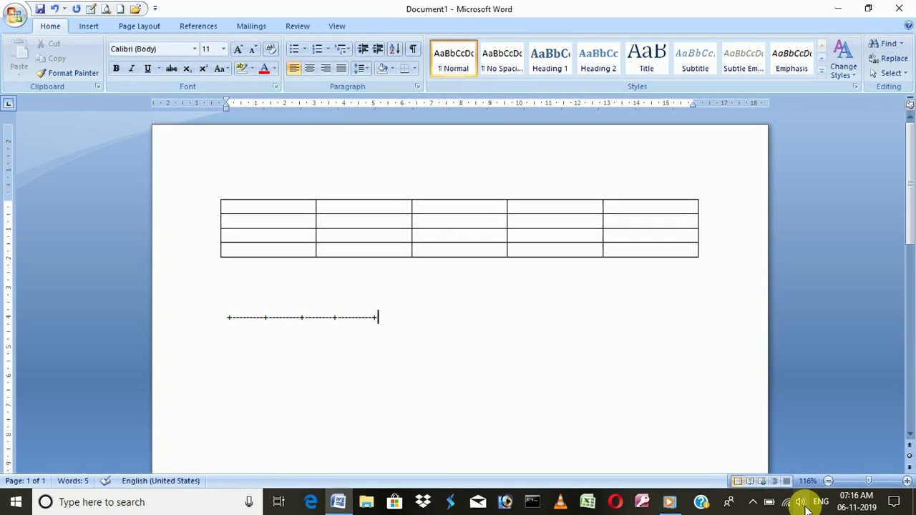
key(Return)
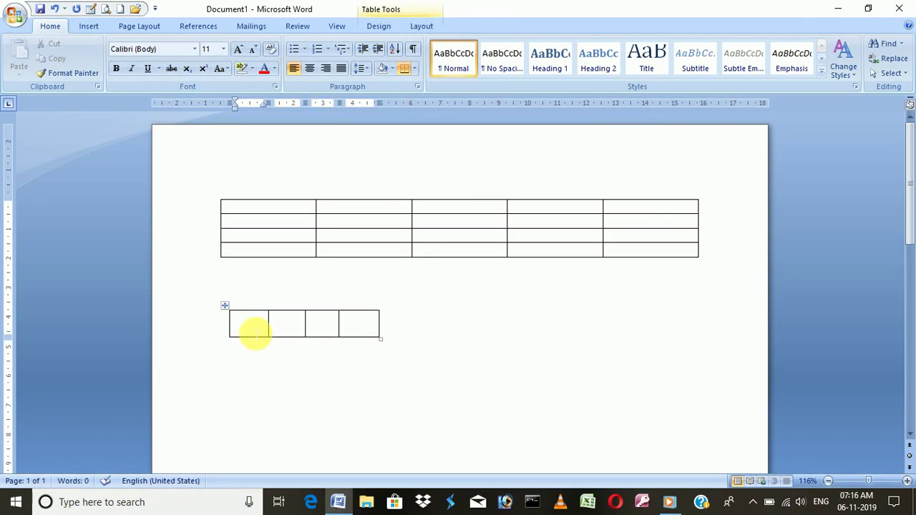
Step: Add a second row to the lower four-column table and make it taller with blank lines in its first cell
click(384, 326)
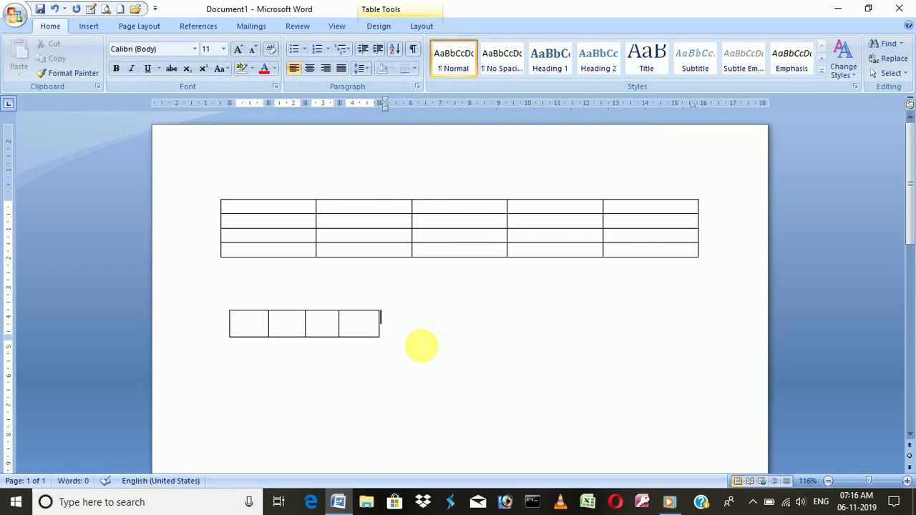
key(Return)
key(Return)
key(Return)
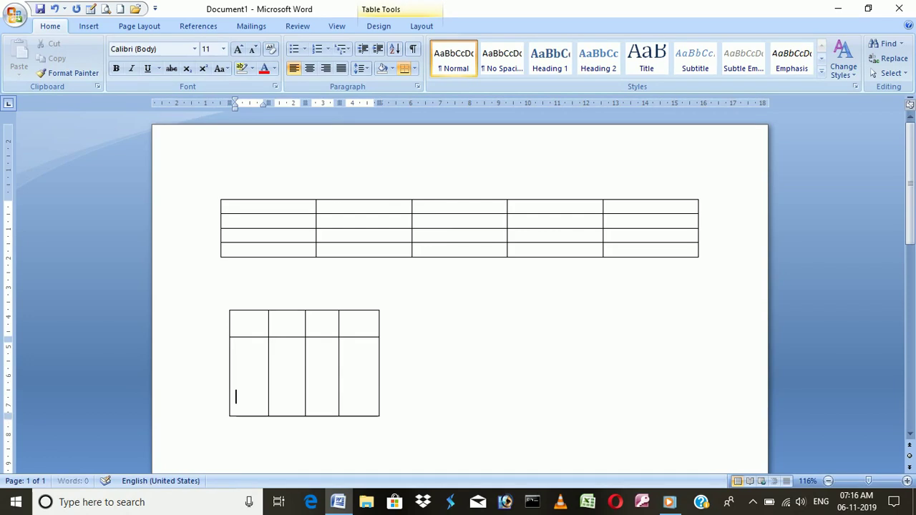
key(Return)
key(Return)
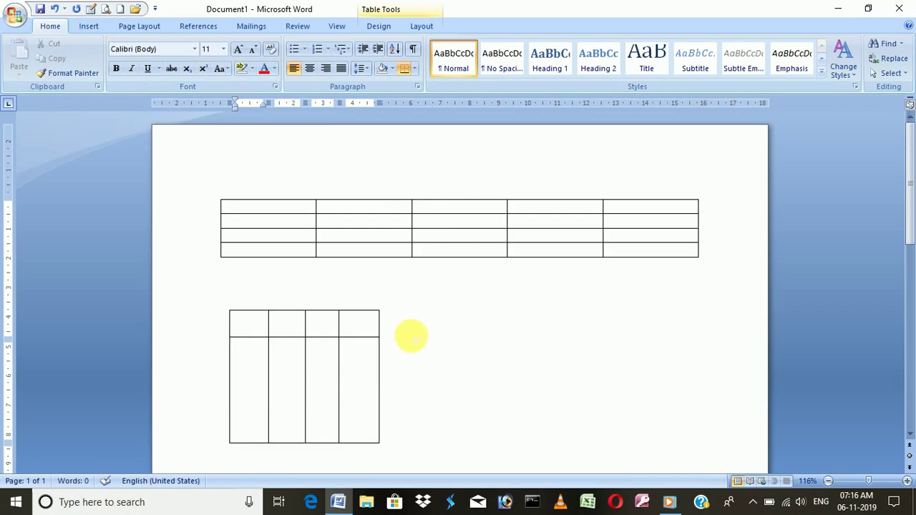
click(386, 448)
double_click(347, 353)
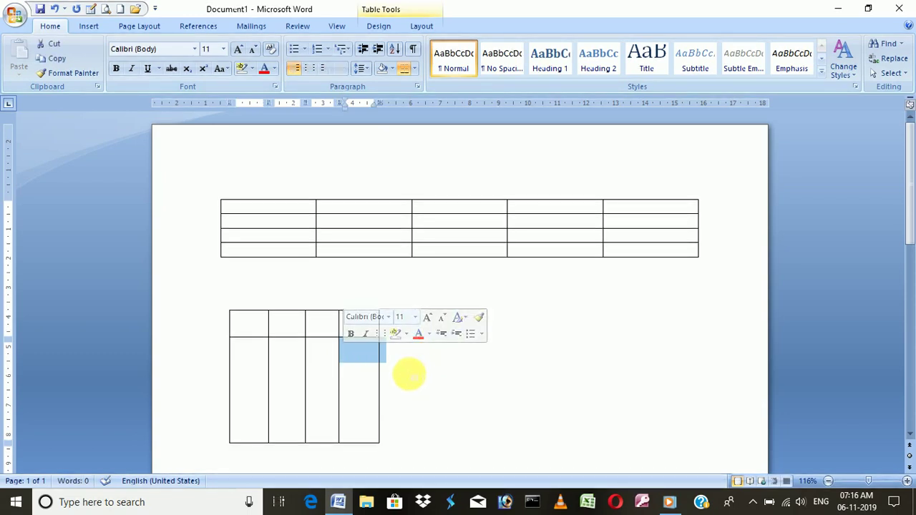
click(415, 379)
Step: Number the four rows of the upper table 1, 2, 3 and 4 in its first column
click(241, 210)
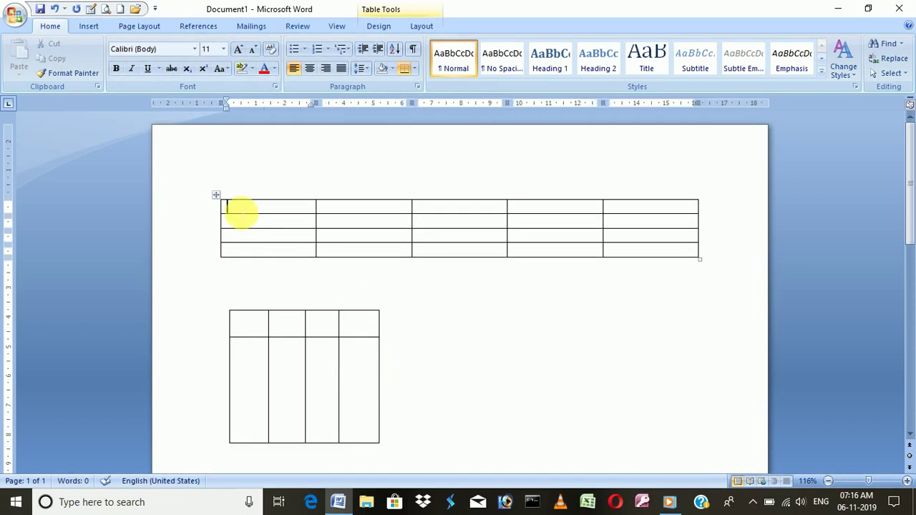
text(1)
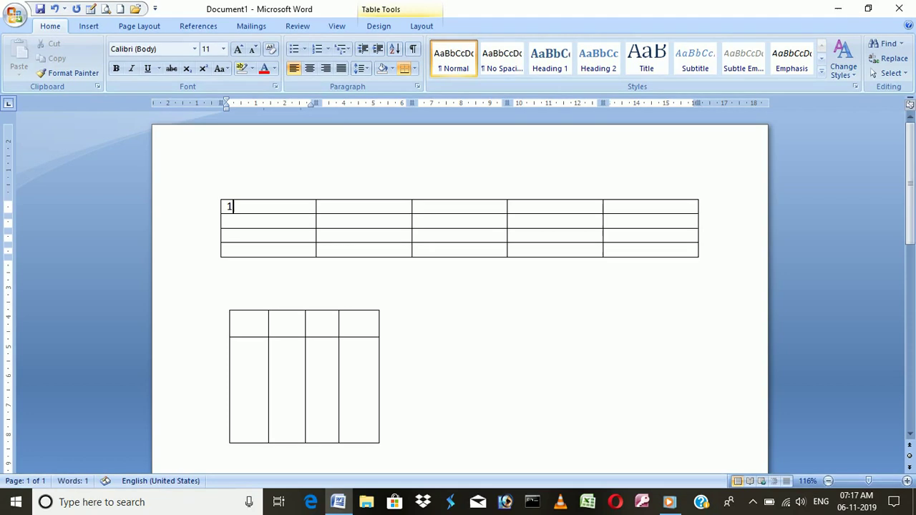
click(262, 225)
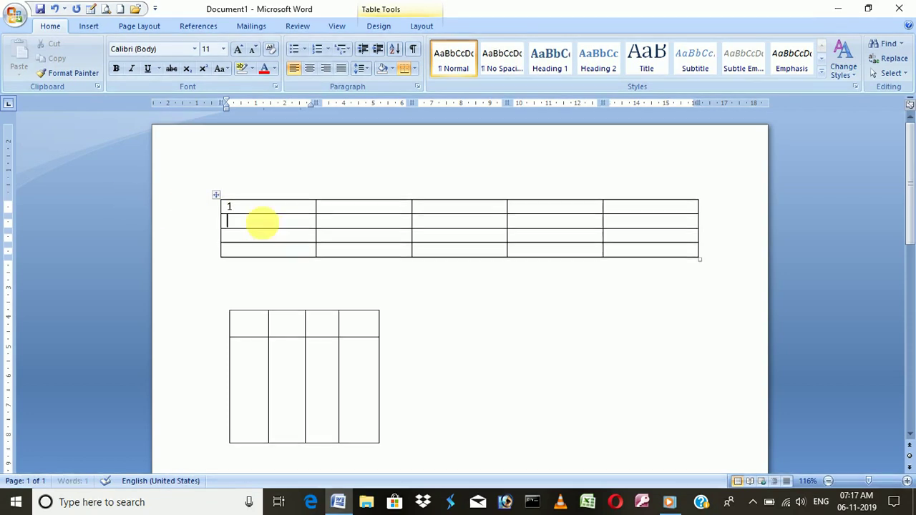
text(2)
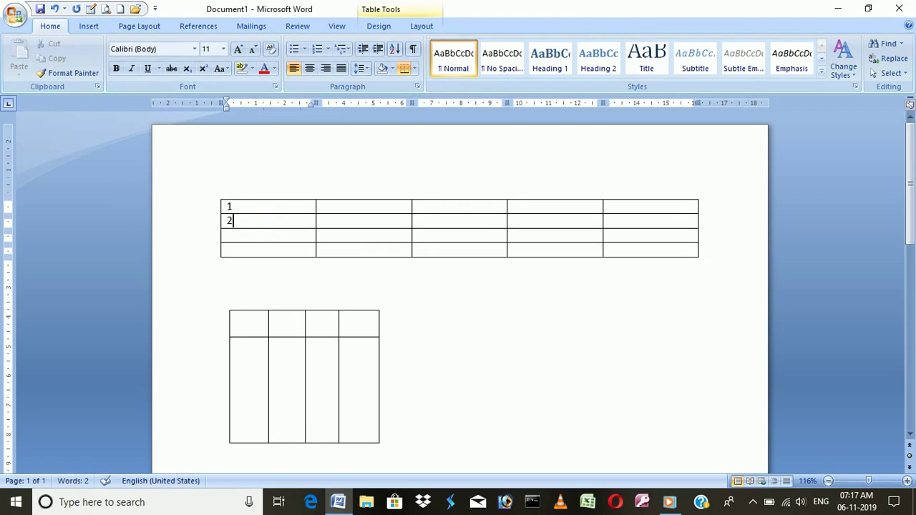
click(256, 235)
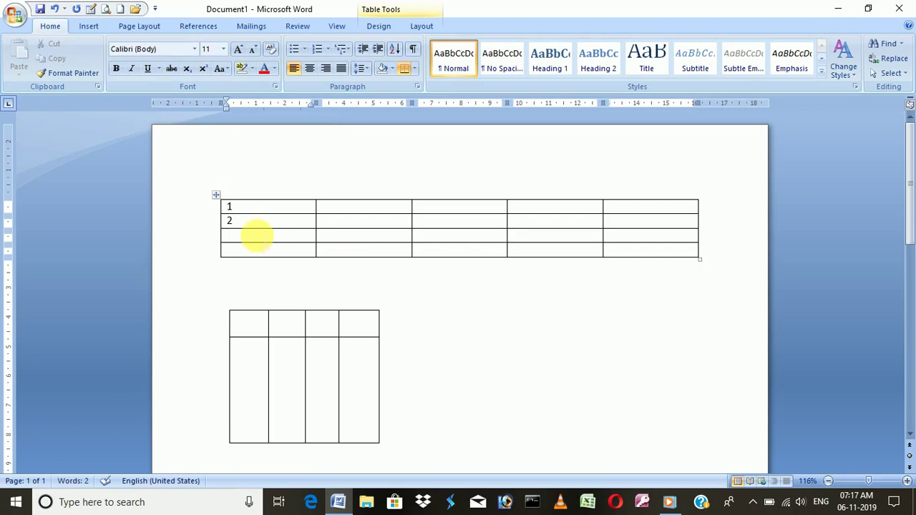
text(3)
click(248, 248)
text(4)
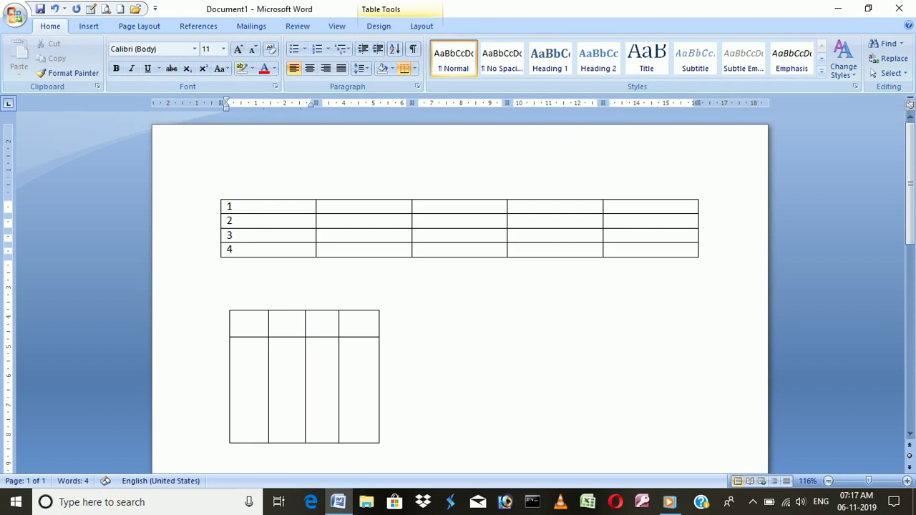
Step: Fill the remaining cells of the upper table's first row with DFTGG, HBHB, KJVG and HBBH
click(349, 206)
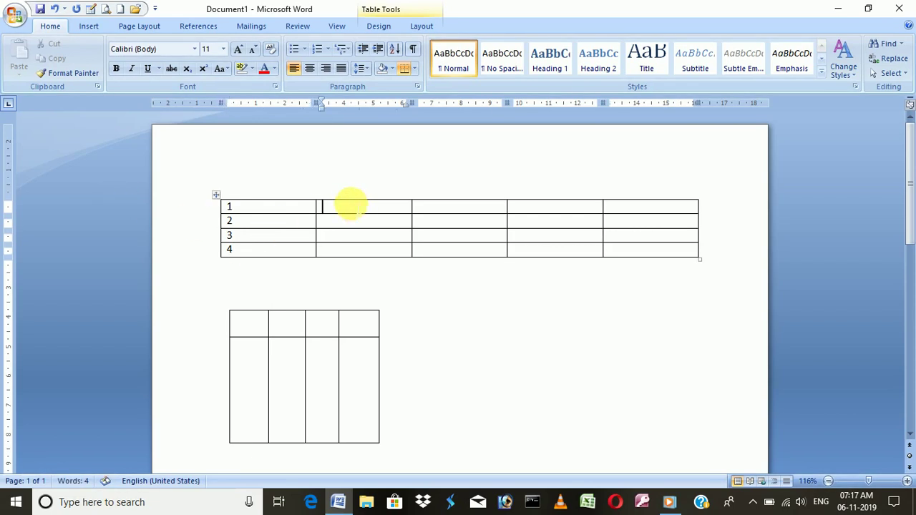
text(DFTGG)
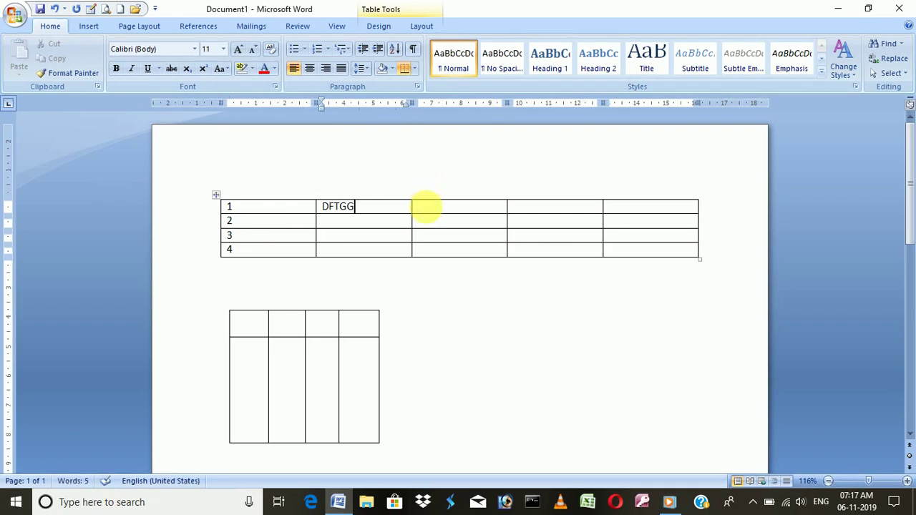
click(440, 211)
text(HBHB)
key(Tab)
text(KJVG)
key(Tab)
text(HBBH)
key(Tab)
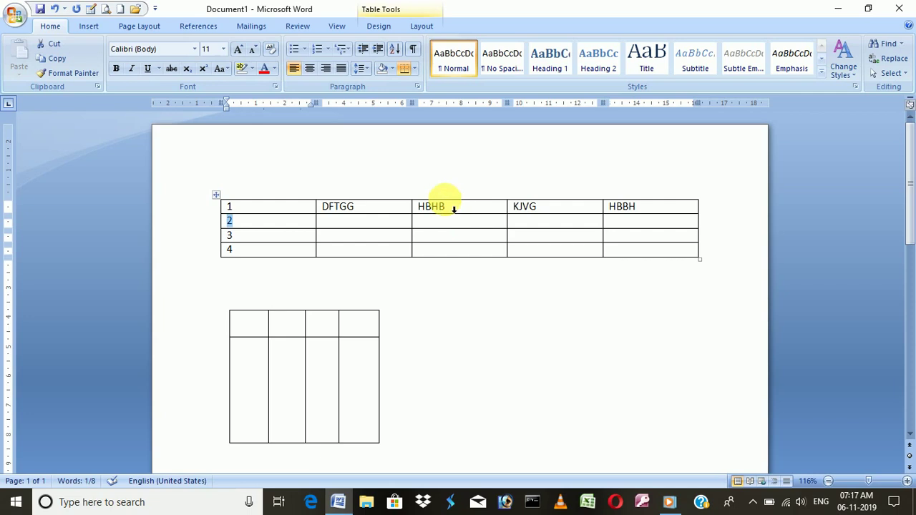
Step: Fill the remaining cells of the upper table's second row with GVBHI, DFASD, UYHUHI and JNNKJGV
click(358, 225)
text(GVBHI)
key(Tab)
key(Tab)
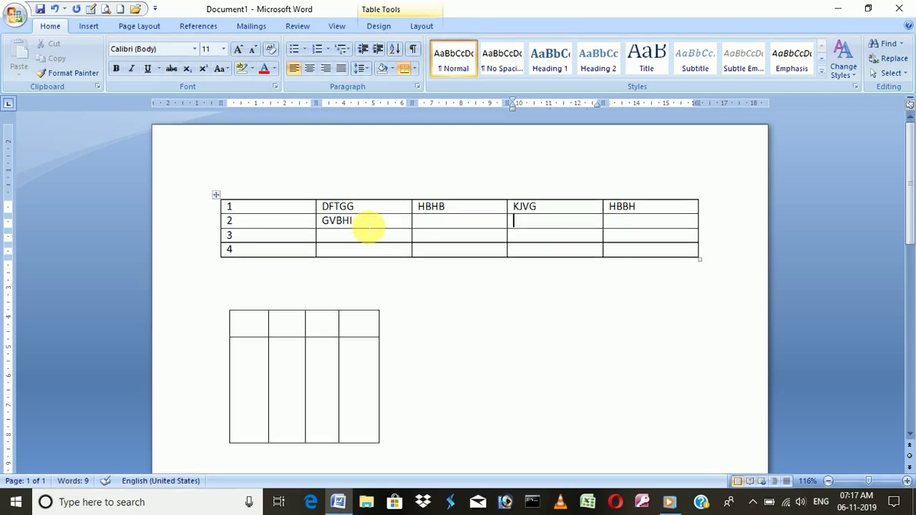
text(UYHUHI)
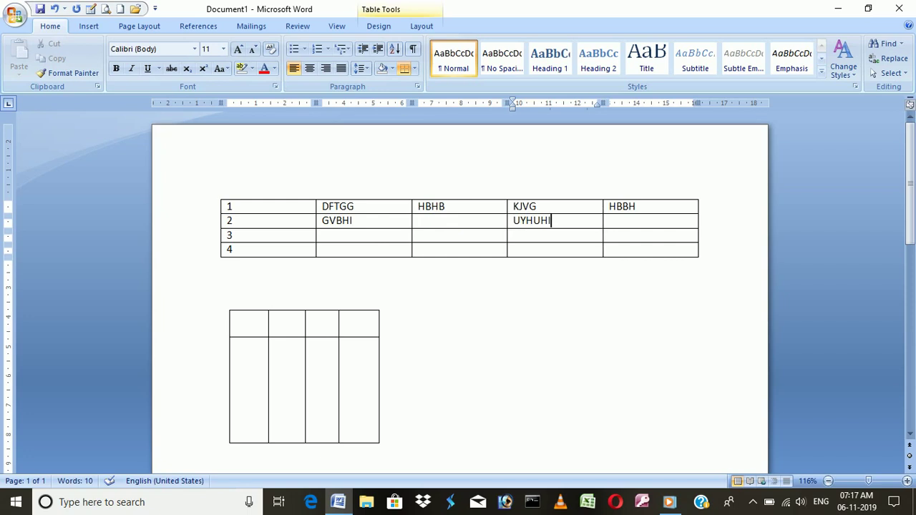
key(shift+Tab)
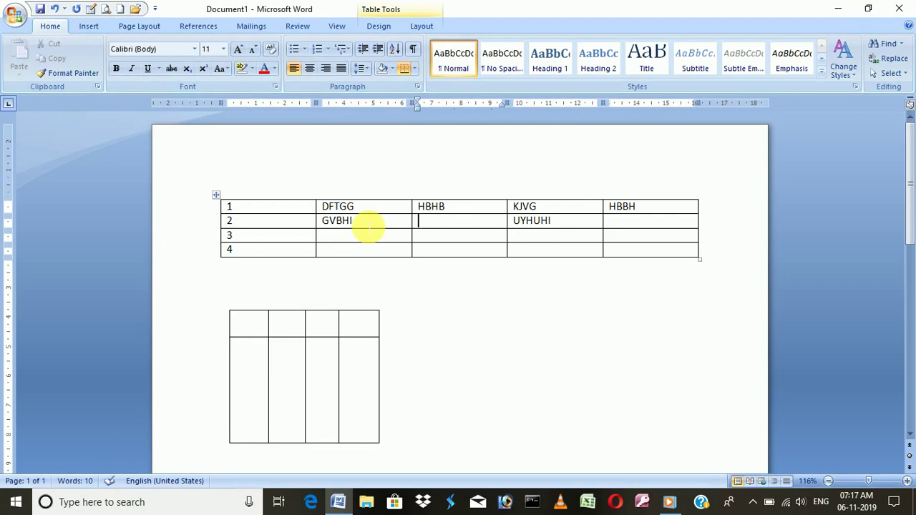
text(DFASD)
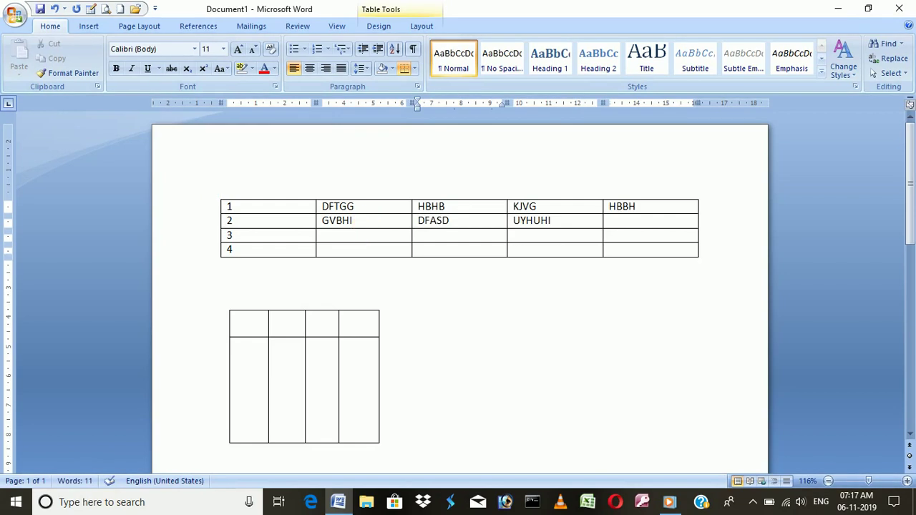
key(Tab)
key(Tab)
text(JNNKJGV)
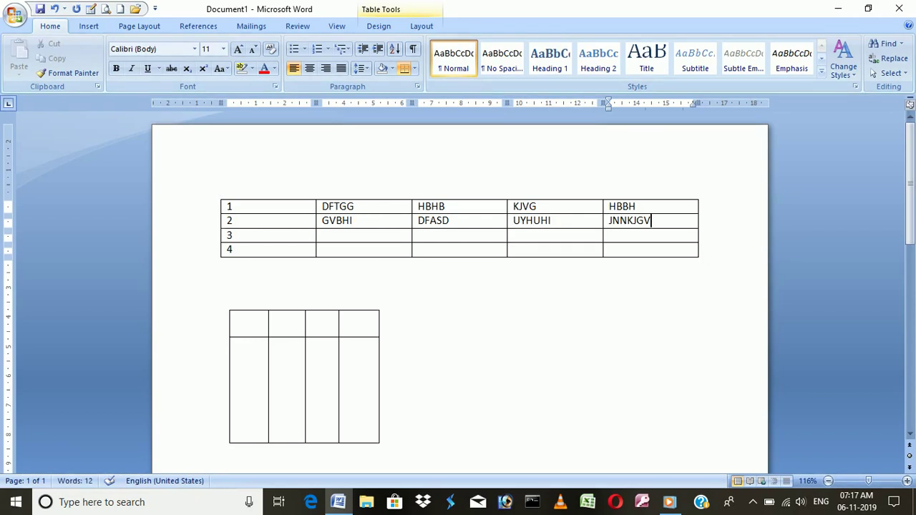
Step: Fill the remaining cells of the upper table's third row with FDCGYAHU, IJHNI, IOJJOIJ and IOJIOJOI
click(330, 243)
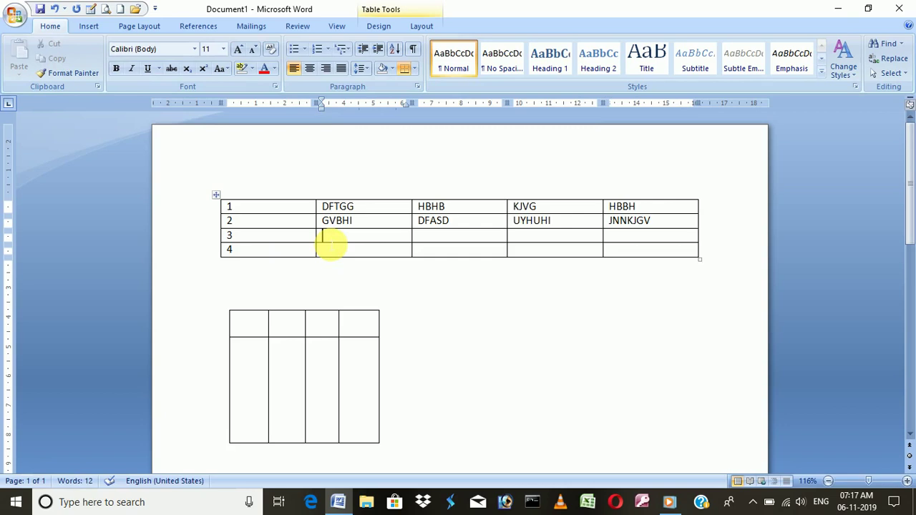
text(FDCGYAHU)
key(Tab)
text(IJHNI)
key(Tab)
text(IOJJOIJ)
key(Tab)
text(IOJ)
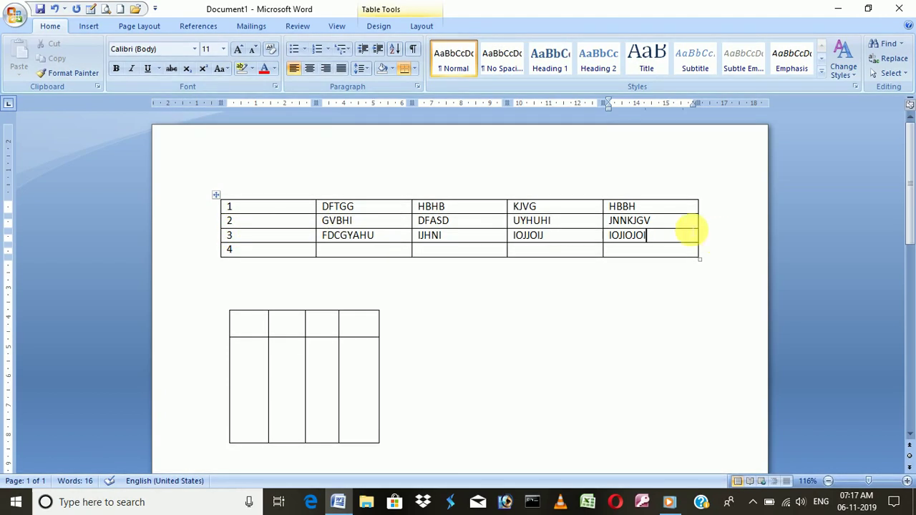
Step: Add a blank row below the upper table's second row and clear the numbers 3 and 4 from the rows beneath it
click(706, 227)
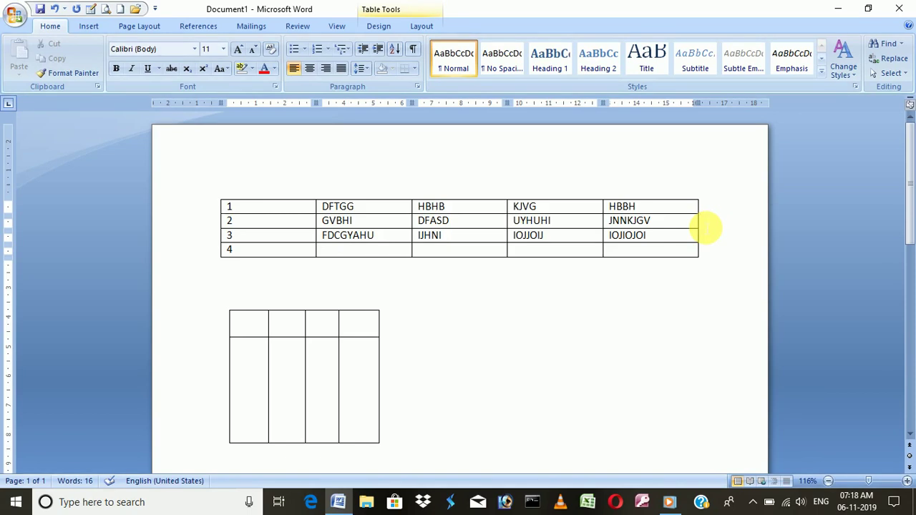
key(Return)
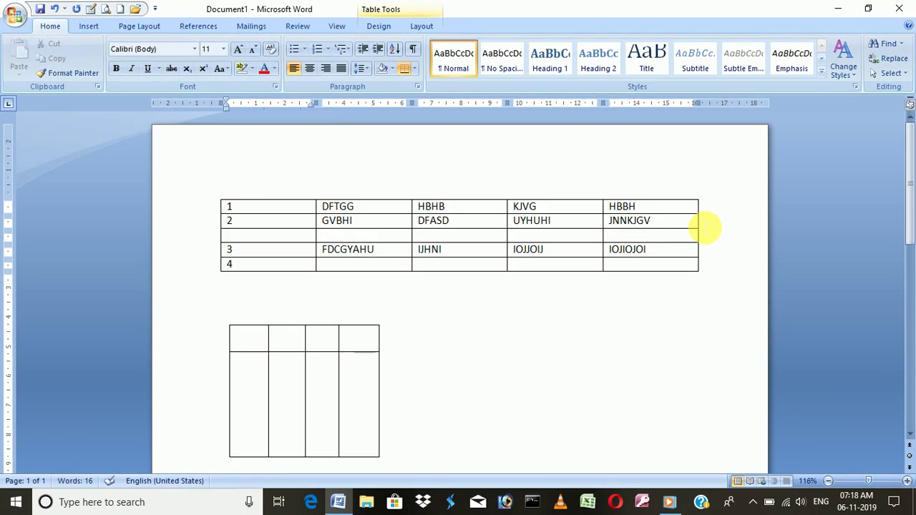
click(242, 255)
drag(242, 255, 233, 255)
key(Delete)
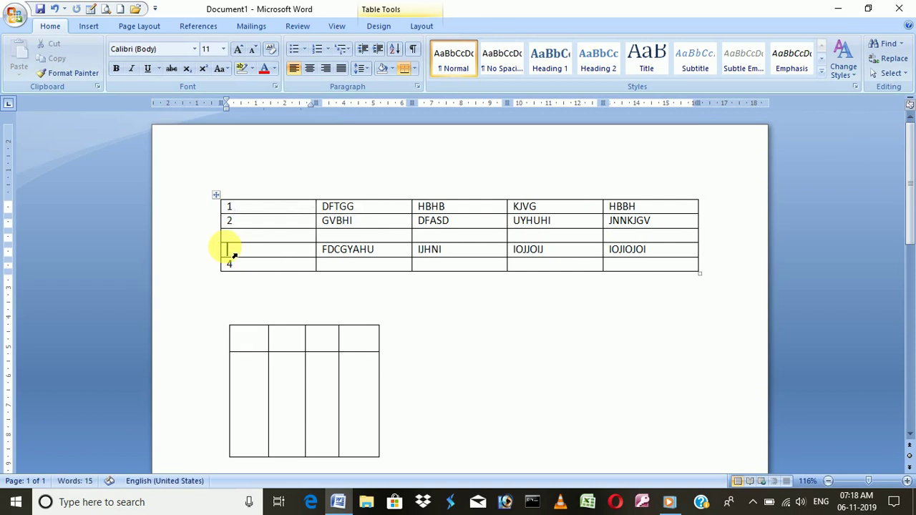
click(245, 270)
drag(247, 271, 228, 263)
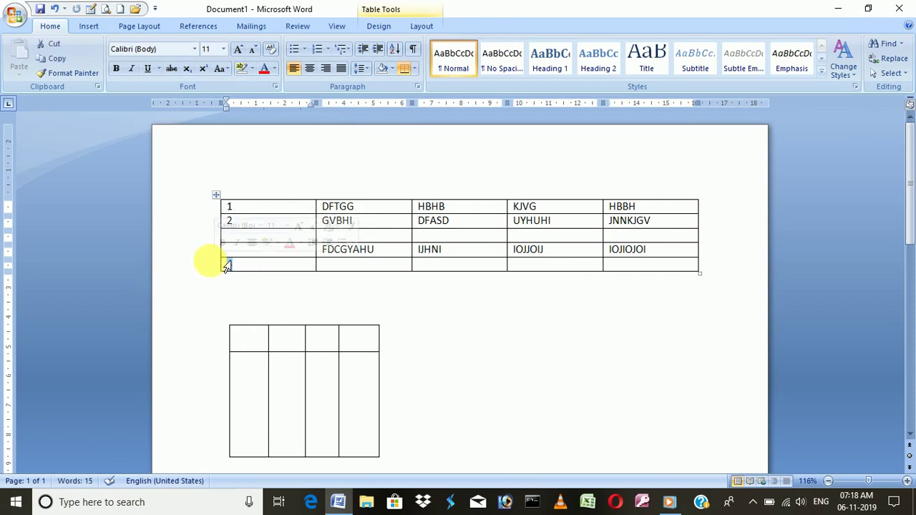
key(Delete)
Step: Number the upper table's last three rows 3, 4 and 5 in the first column
click(227, 235)
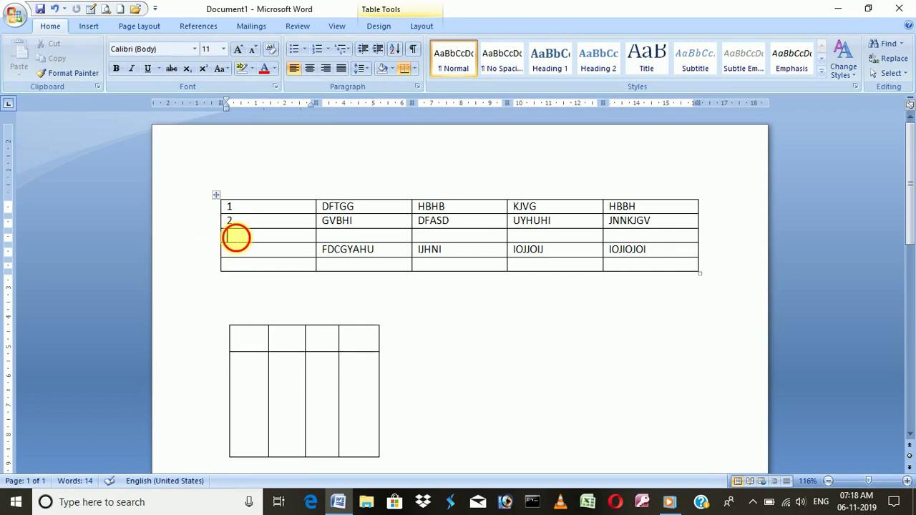
text(3)
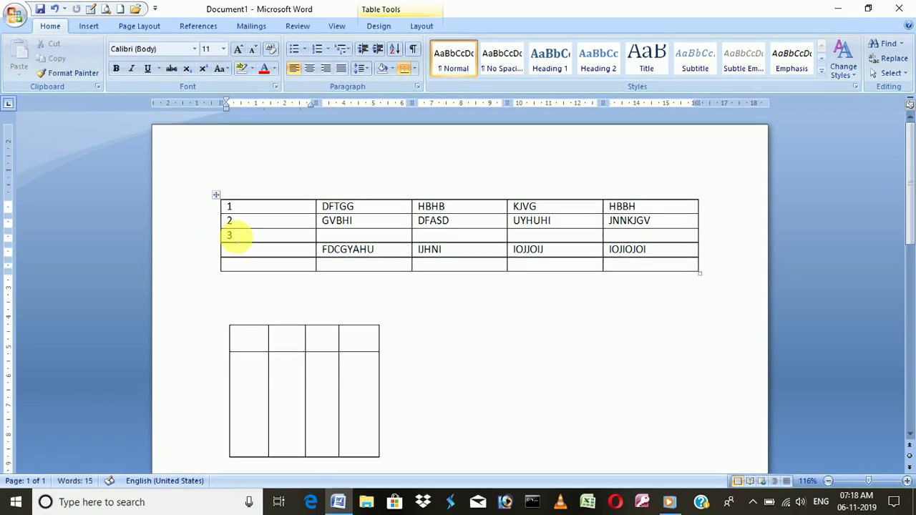
click(237, 255)
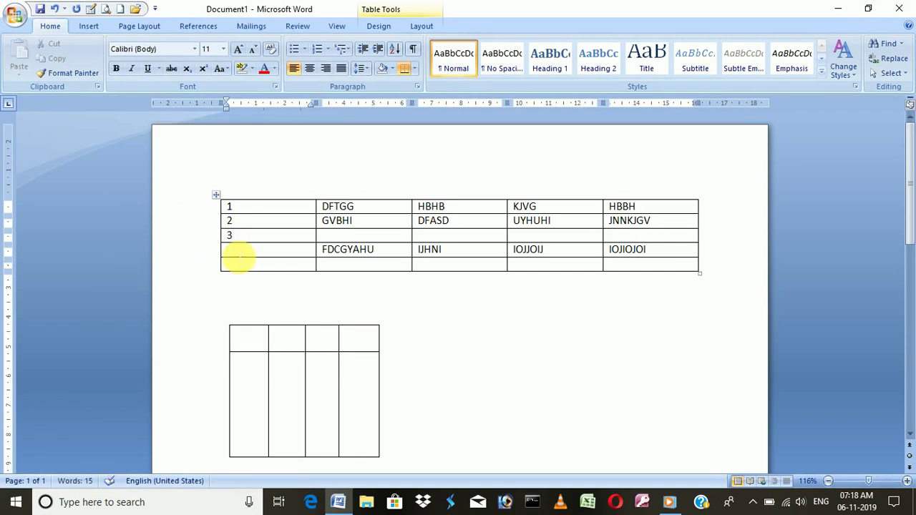
text(4)
click(243, 270)
text(5)
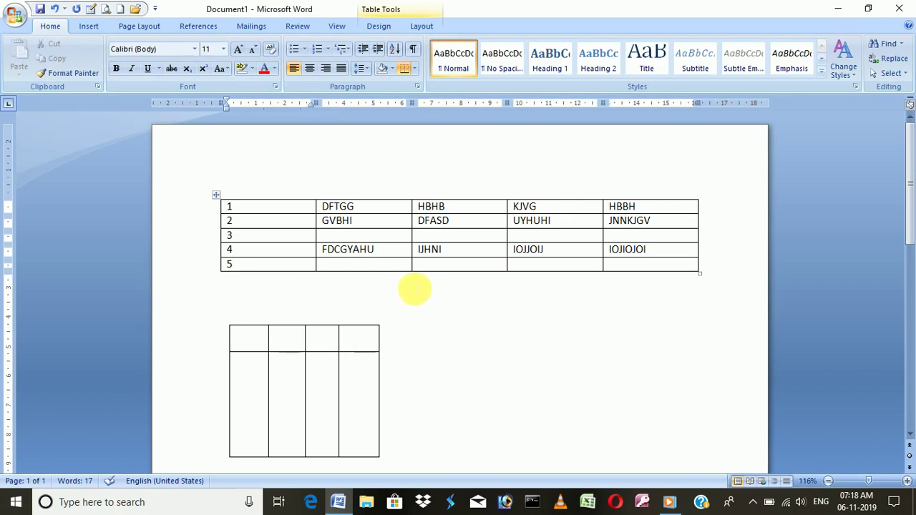
Step: Delete both tables so the page is empty
click(386, 454)
drag(190, 303, 186, 204)
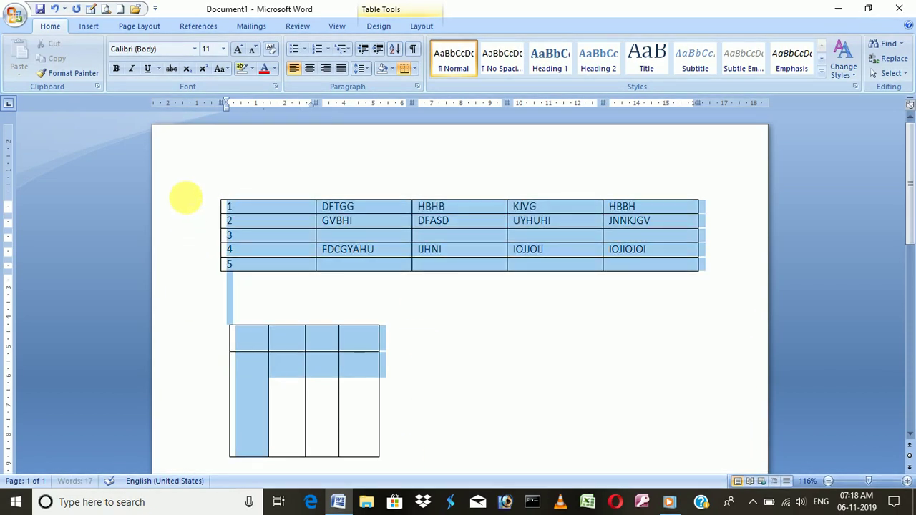
key(BackSpace)
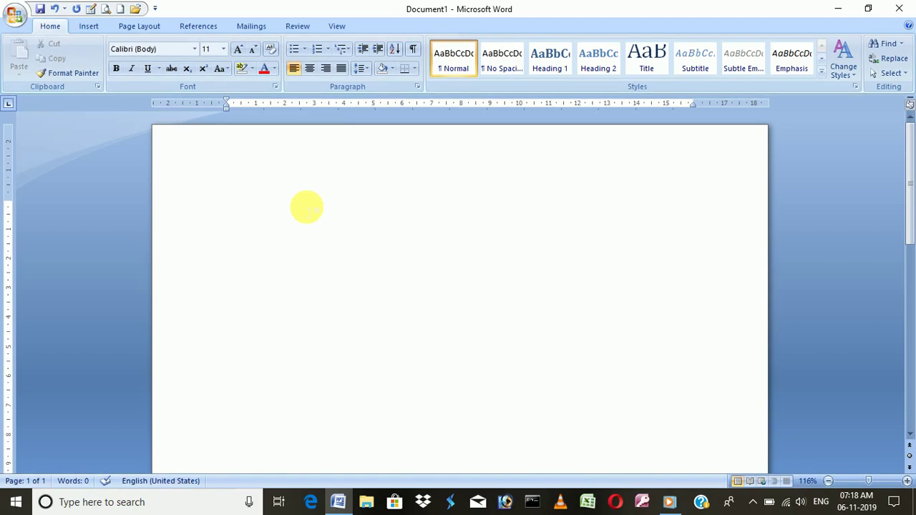
Step: Generate default sample paragraphs with =RAND(), look them over and delete them all
text(=)
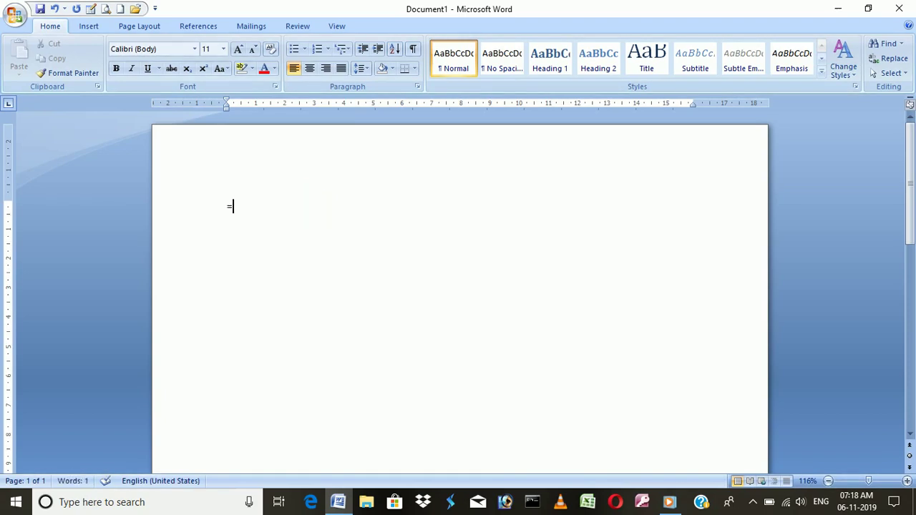
text(RAN)
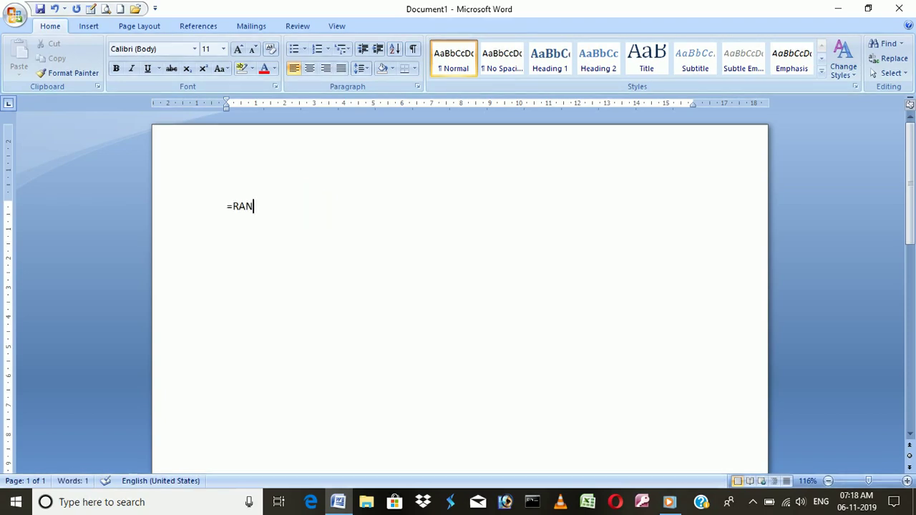
text(D)
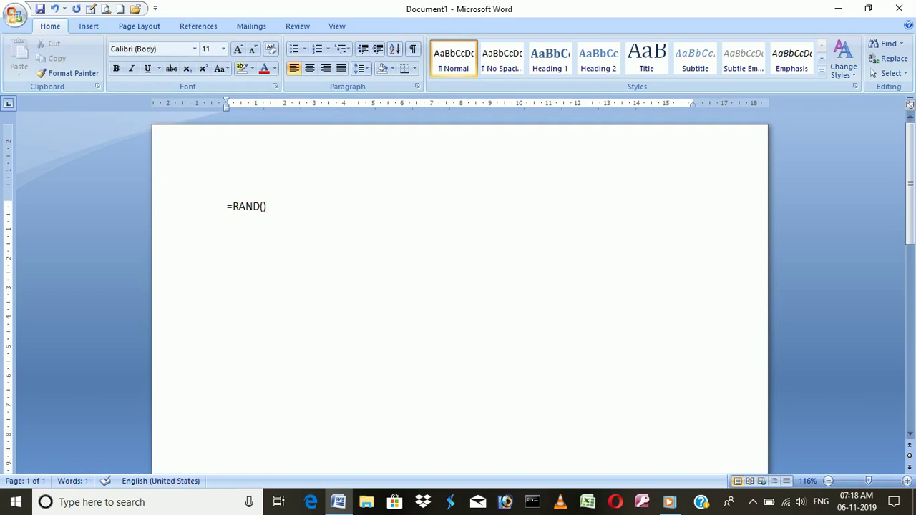
text(())
key(Return)
scroll(342, 310, down, 5)
scroll(342, 309, up, 5)
drag(713, 423, 128, 199)
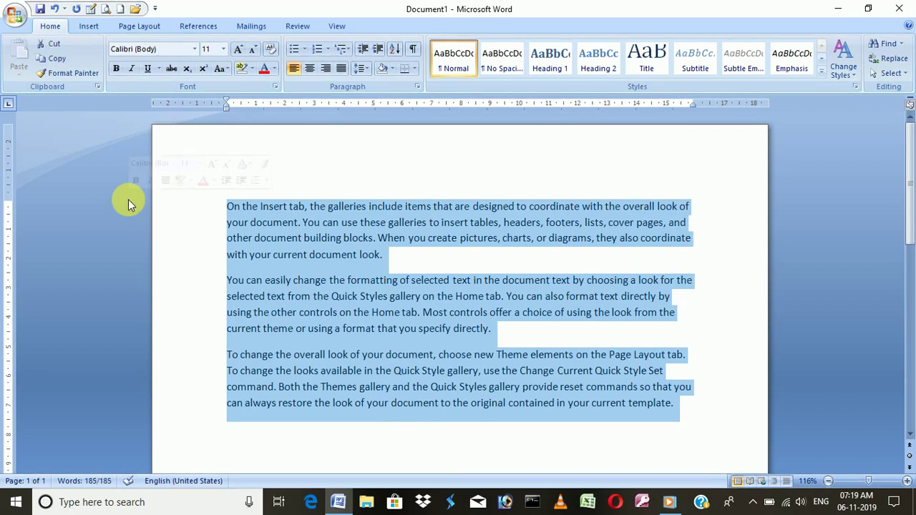
key(Delete)
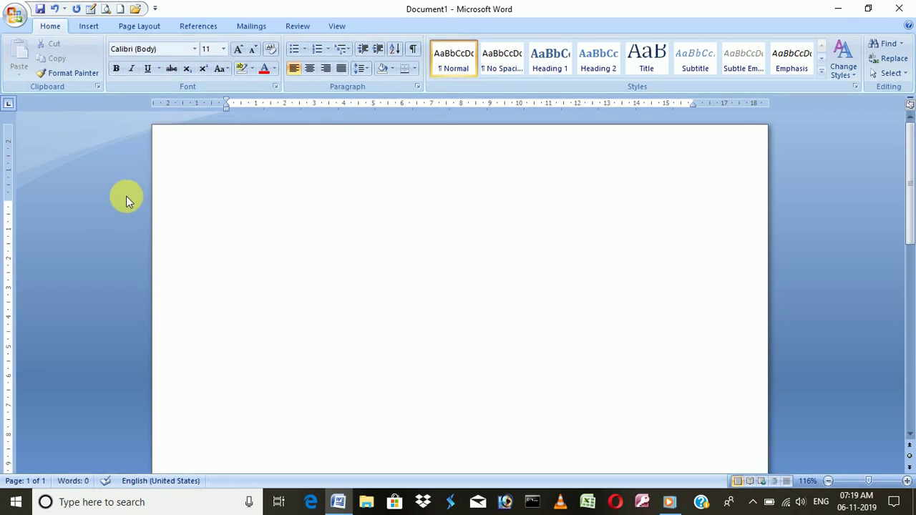
Step: Generate one paragraph of three sentences with =RAND(1,3) and delete it
text(=RAND(1,3)
key(Return)
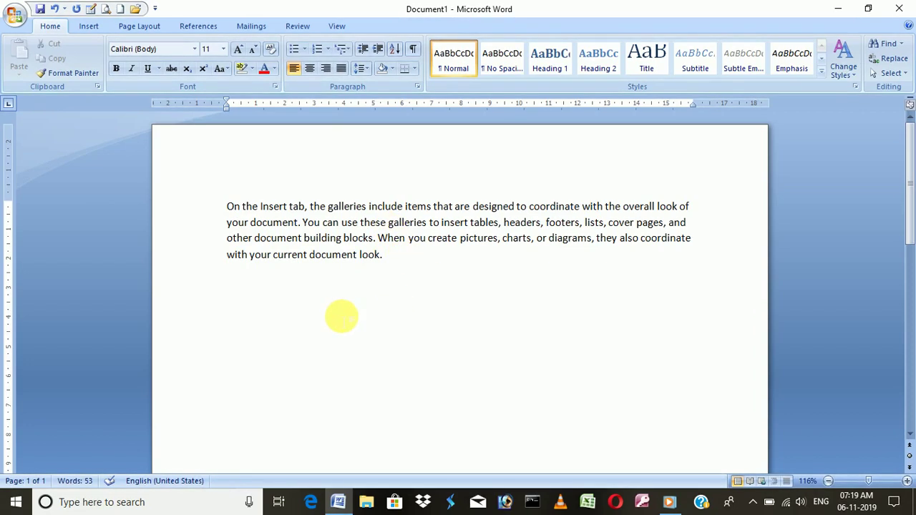
drag(393, 262, 201, 200)
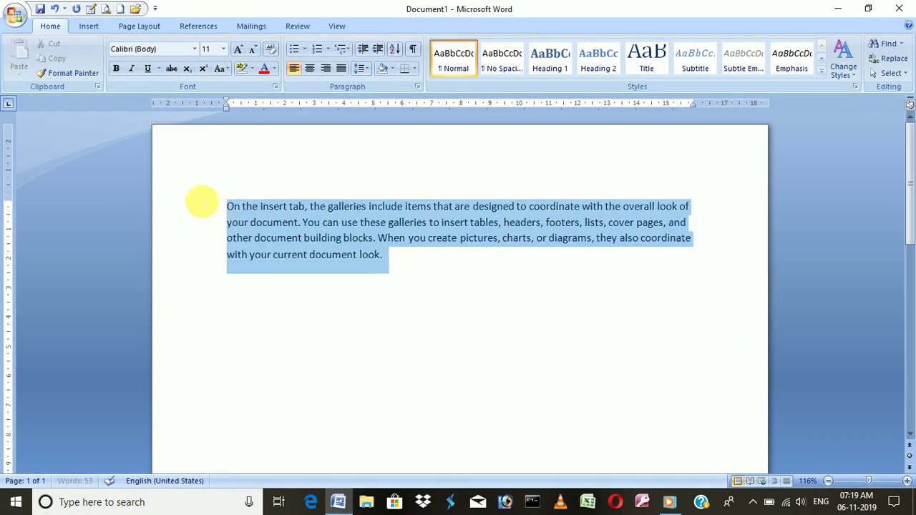
key(Delete)
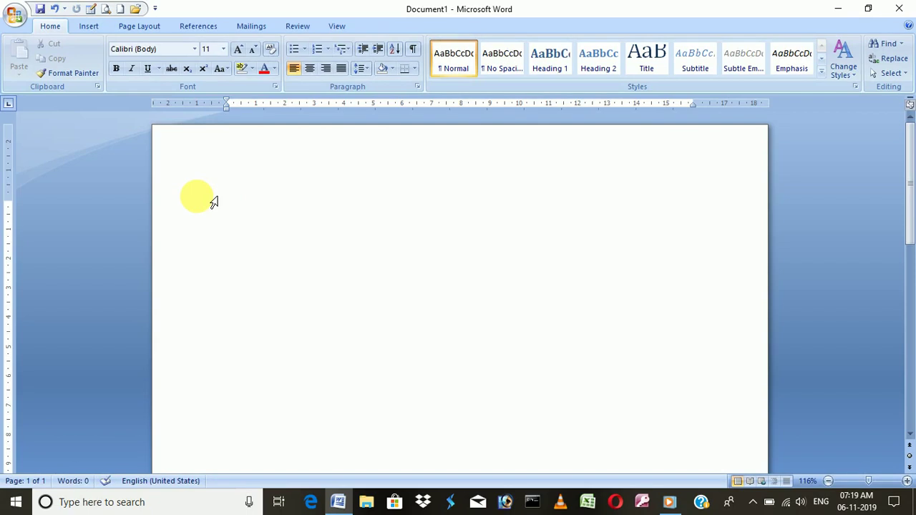
Step: Generate one paragraph with a single sentence of sample text using =RAND(1,1)
text(=RAND)
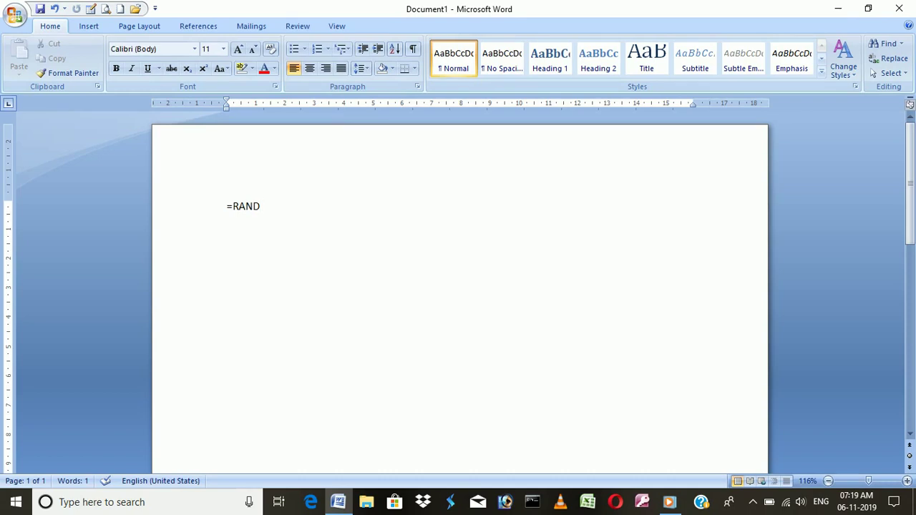
text((1.1)
click(269, 208)
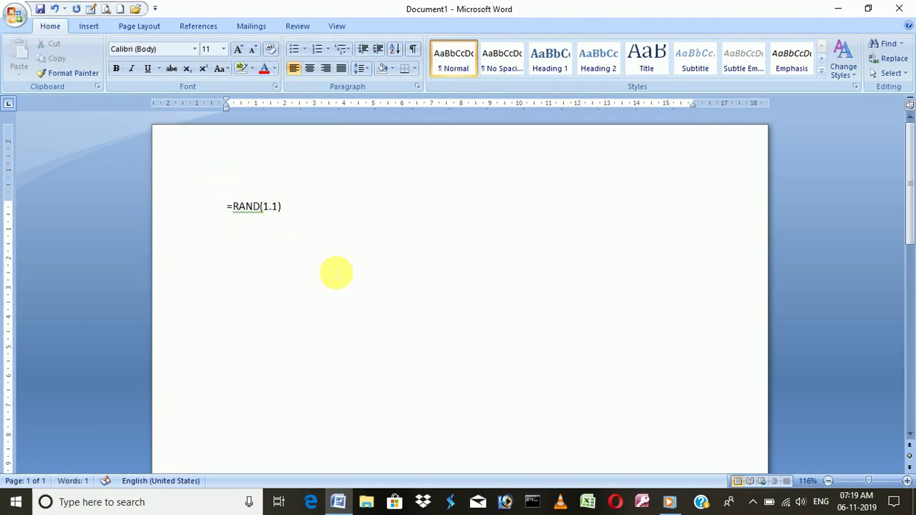
key(BackSpace)
text(,)
key(Return)
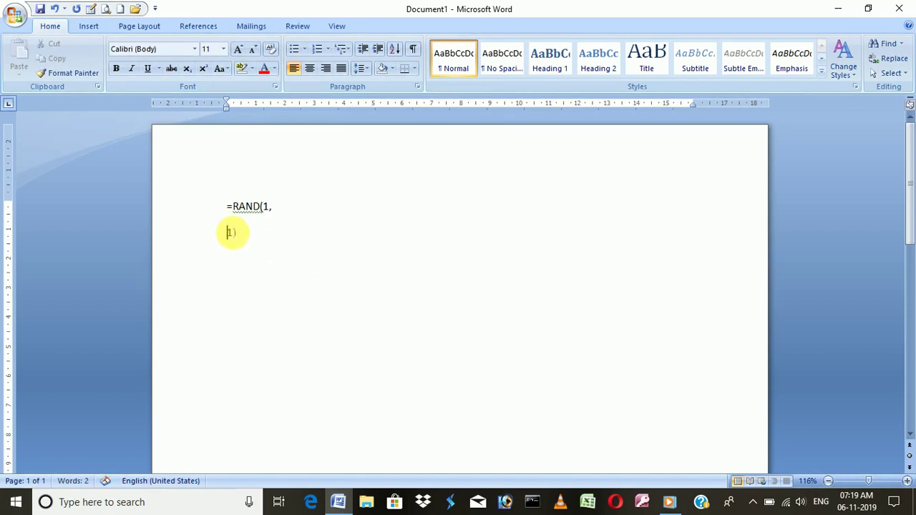
key(BackSpace)
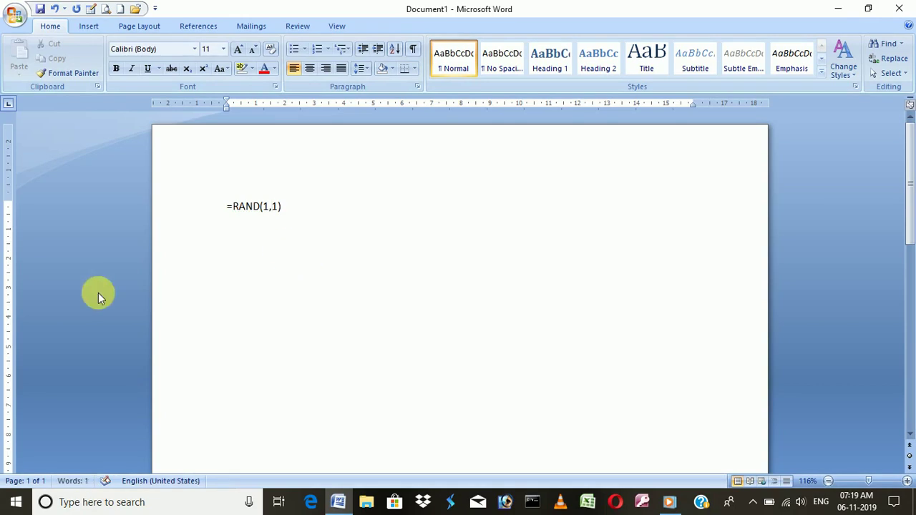
click(283, 207)
key(Return)
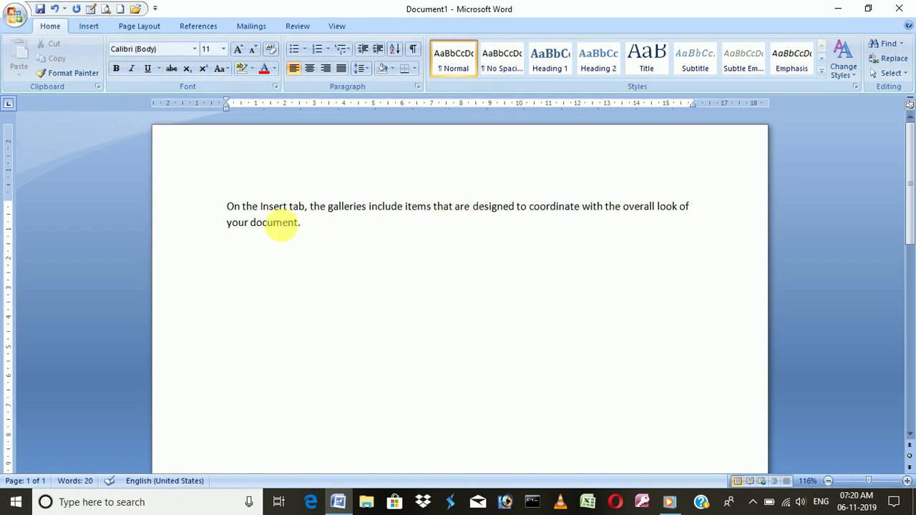
Step: Insert a page break after the word "On" so that "the Insert tab" starts on a new page
click(242, 206)
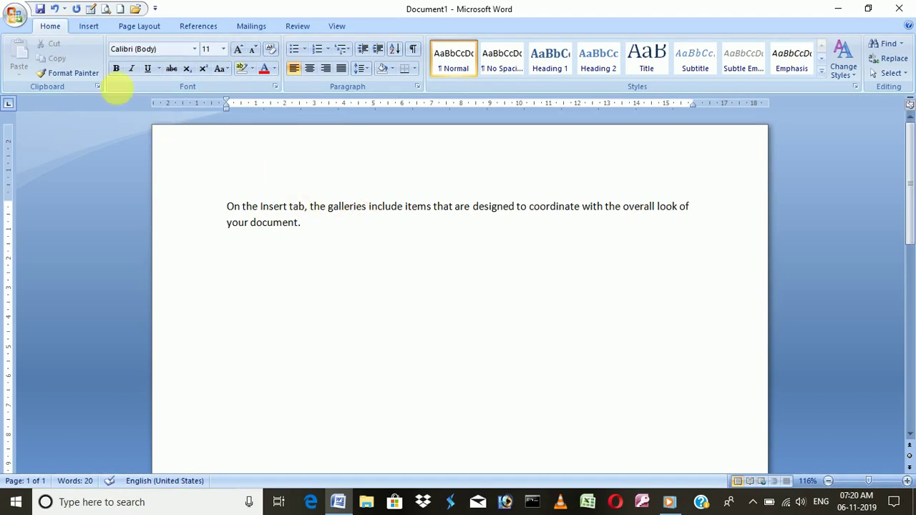
click(87, 26)
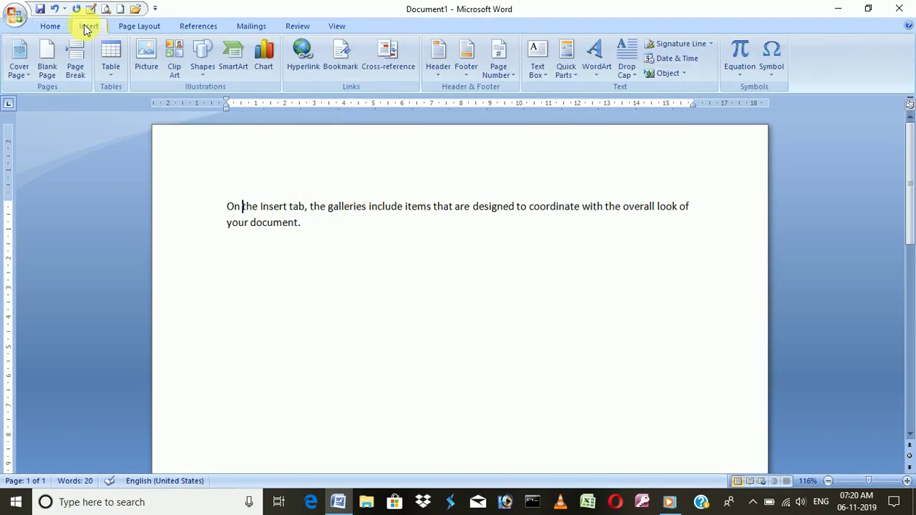
click(84, 63)
scroll(354, 293, up, 5)
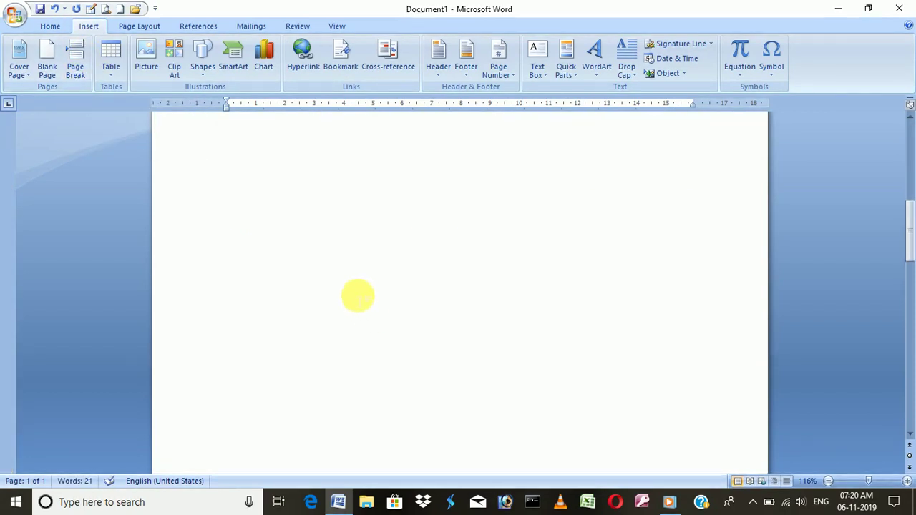
scroll(261, 212, down, 10)
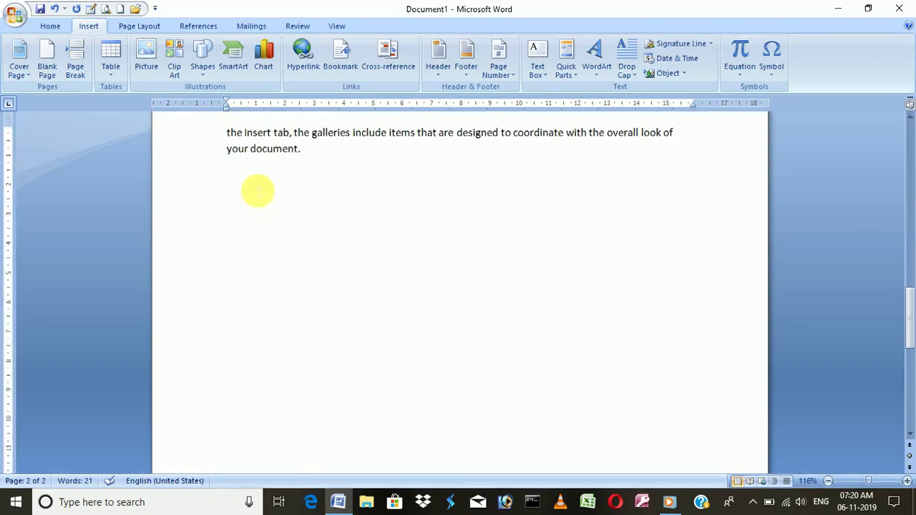
scroll(257, 190, up, 2)
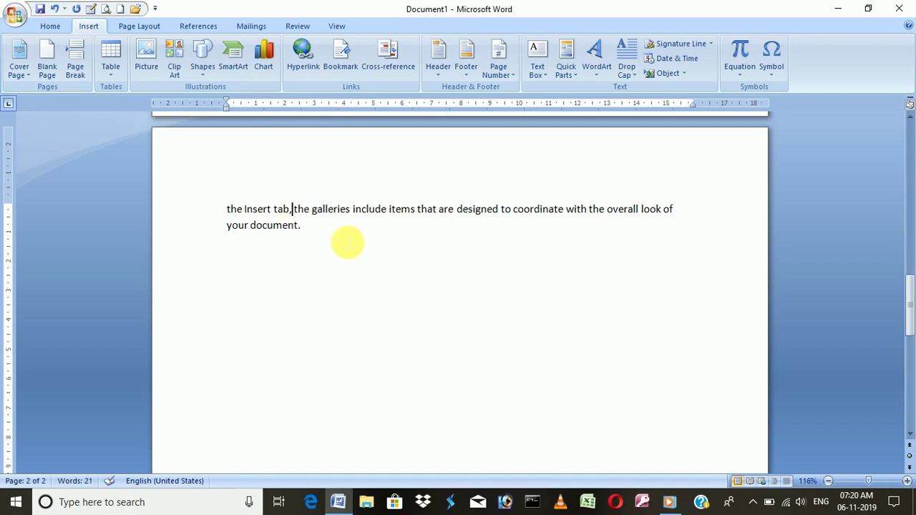
Step: Insert another page break before "the galleries include items" in the sentence
drag(294, 209, 739, 237)
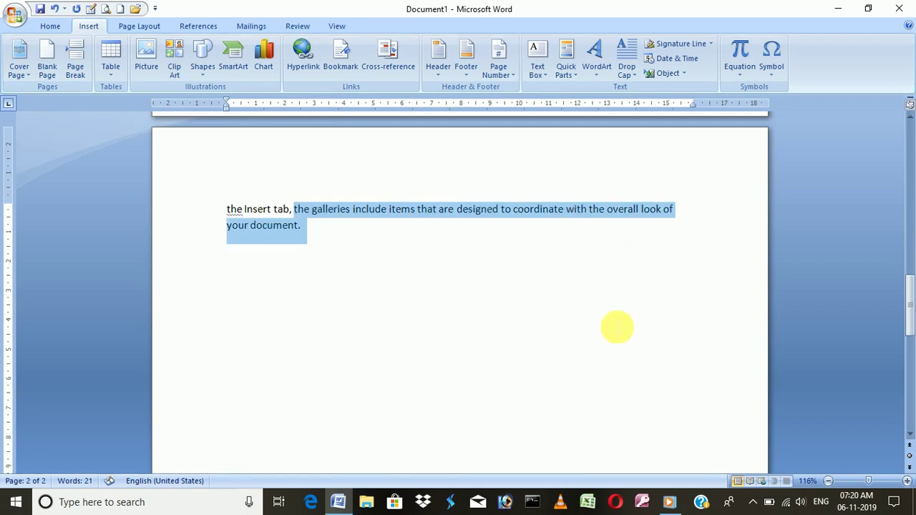
click(597, 322)
click(293, 209)
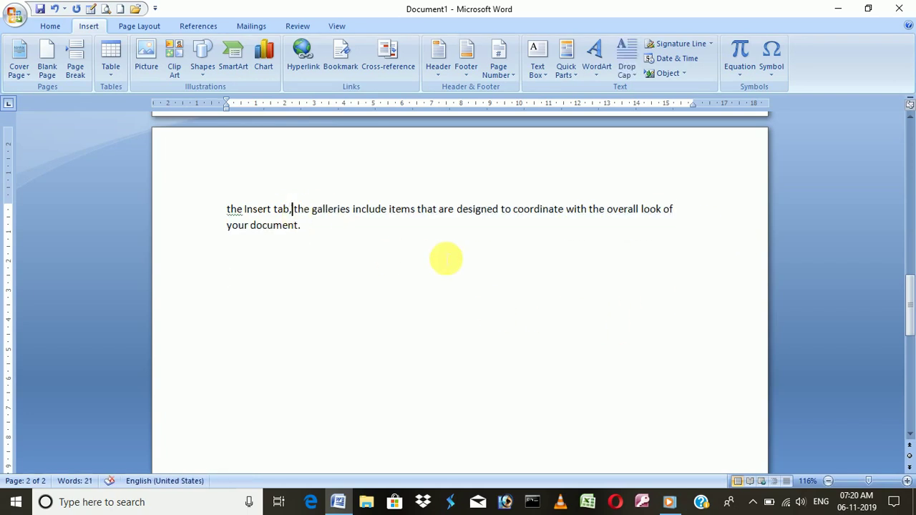
click(75, 61)
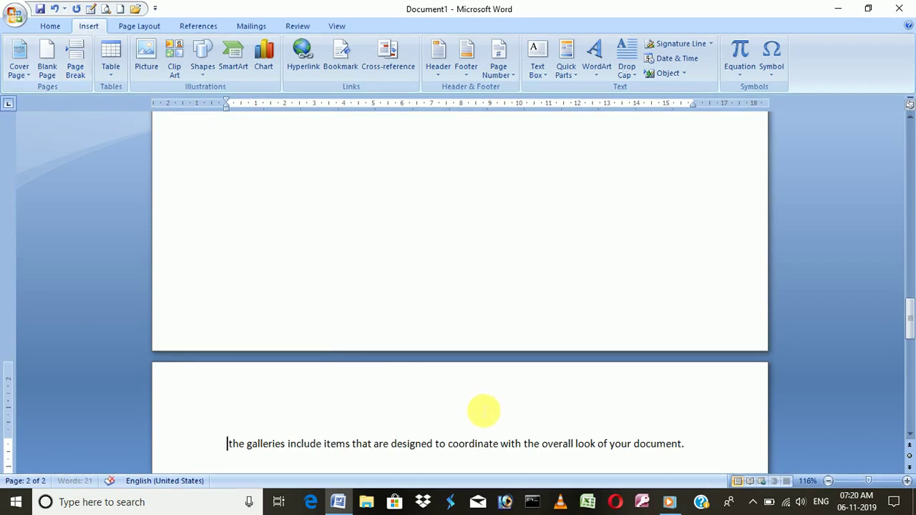
Step: Look through the pages to examine how the page breaks split the sentence
scroll(482, 410, down, 5)
scroll(479, 407, up, 10)
scroll(478, 405, down, 3)
scroll(480, 405, up, 10)
scroll(479, 406, down, 3)
scroll(479, 406, up, 3)
scroll(479, 406, down, 4)
scroll(479, 407, up, 1)
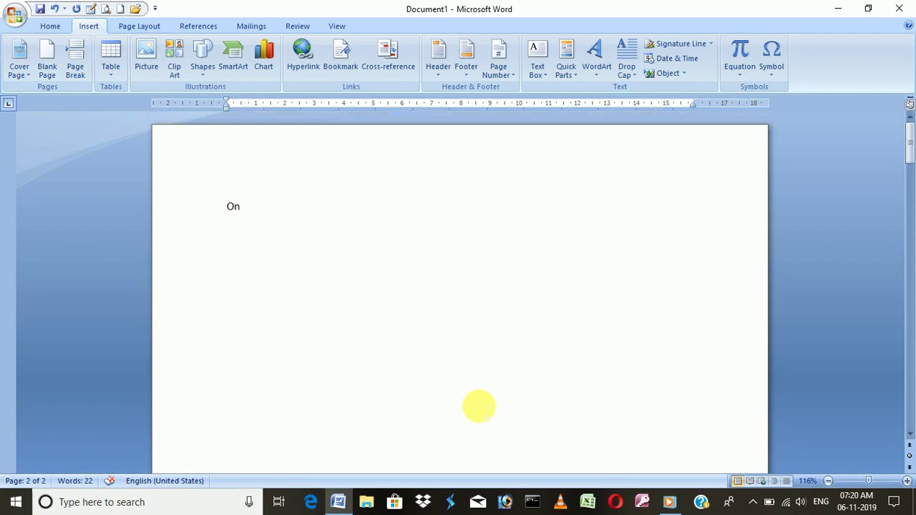
scroll(478, 405, up, 1)
scroll(478, 406, down, 1)
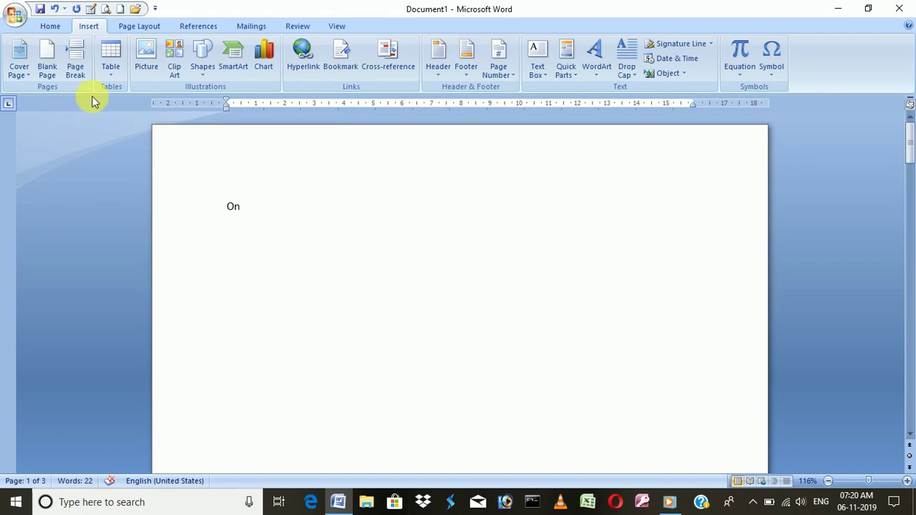
Step: Insert a blank page before the text "the galleries include items"
click(48, 58)
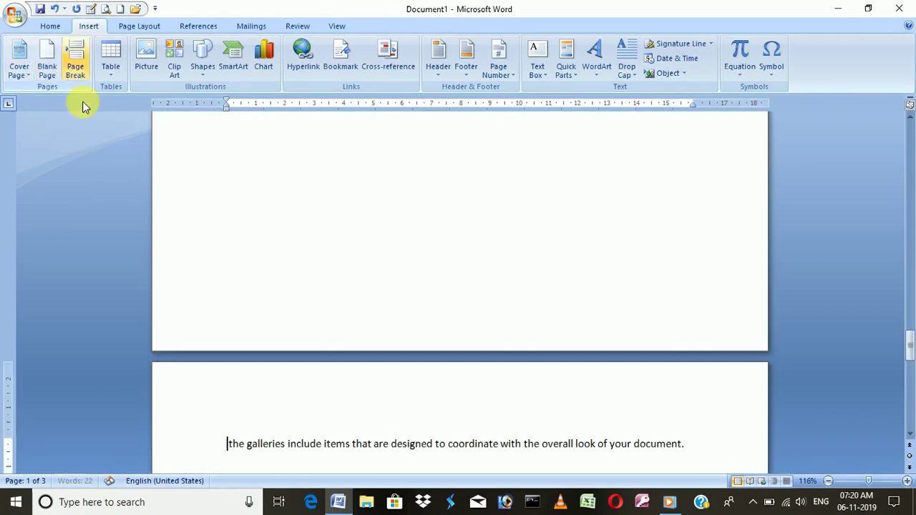
scroll(350, 281, up, 10)
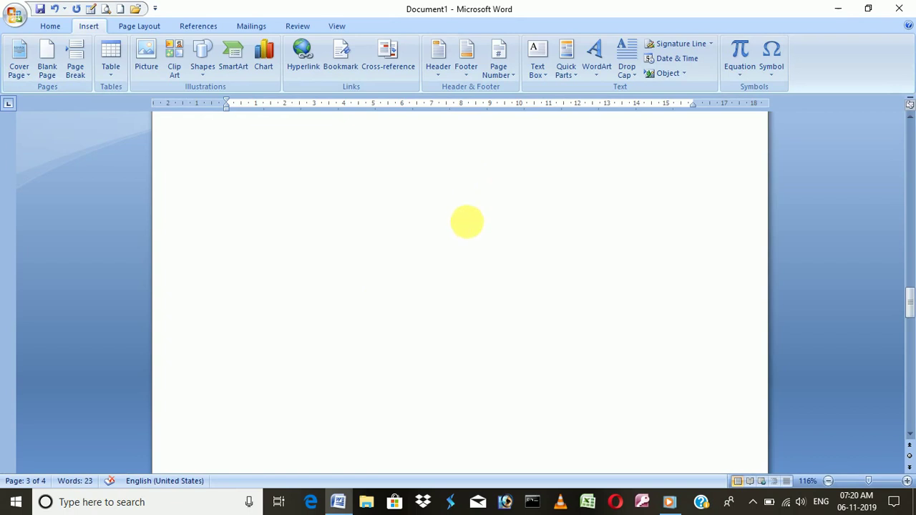
Step: Insert the Alphabet cover page at the start of the document and replace it with the Austere cover page
click(31, 78)
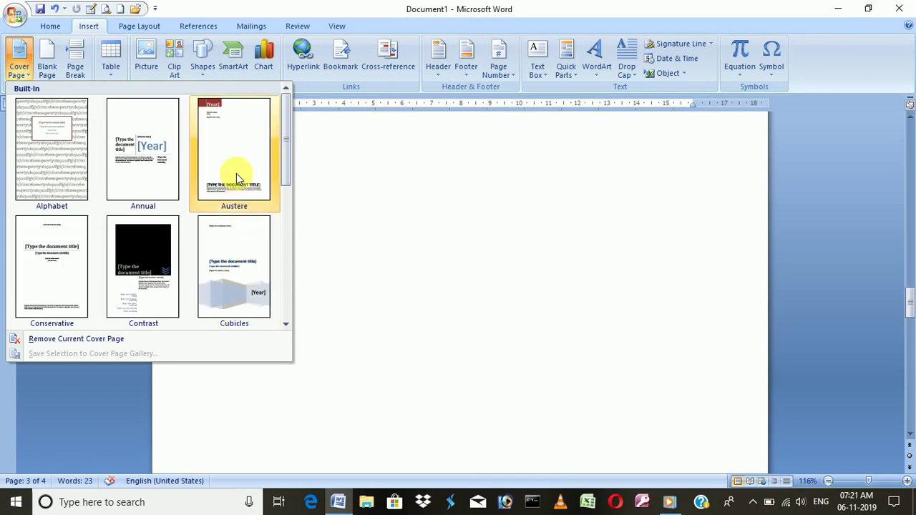
click(52, 152)
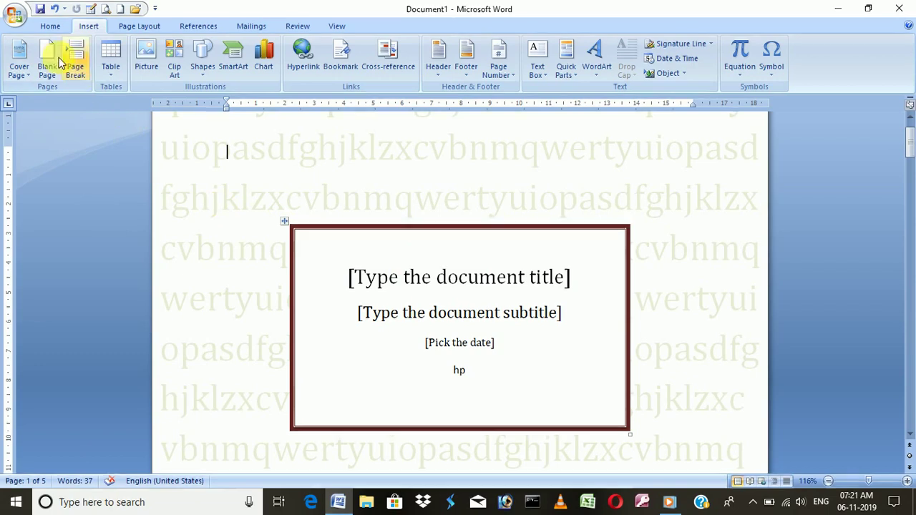
click(30, 79)
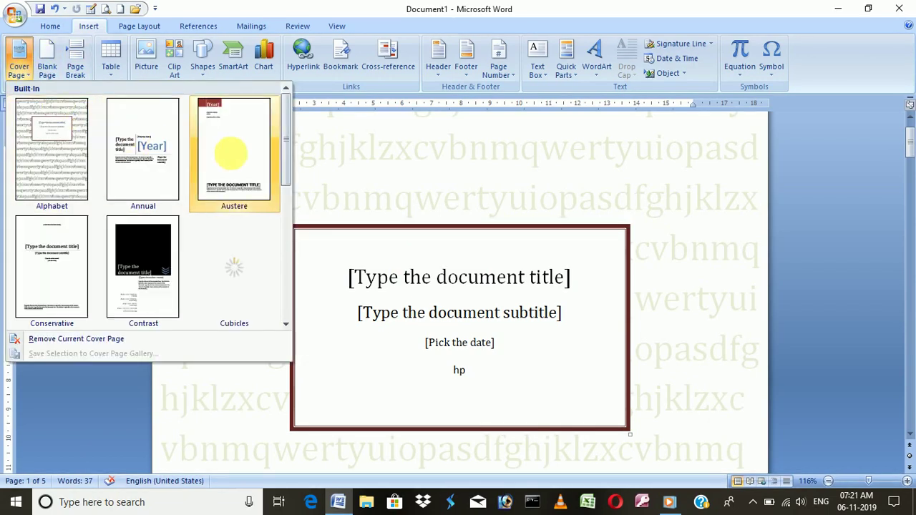
click(239, 158)
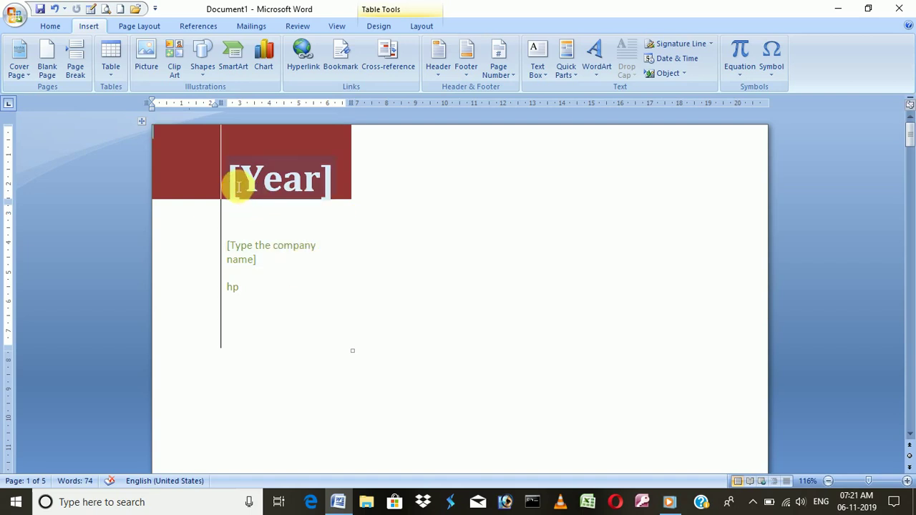
Step: Enter 2001 in the corner of the cover page's red banner and set its Year field to a November 2019 date
text(2001)
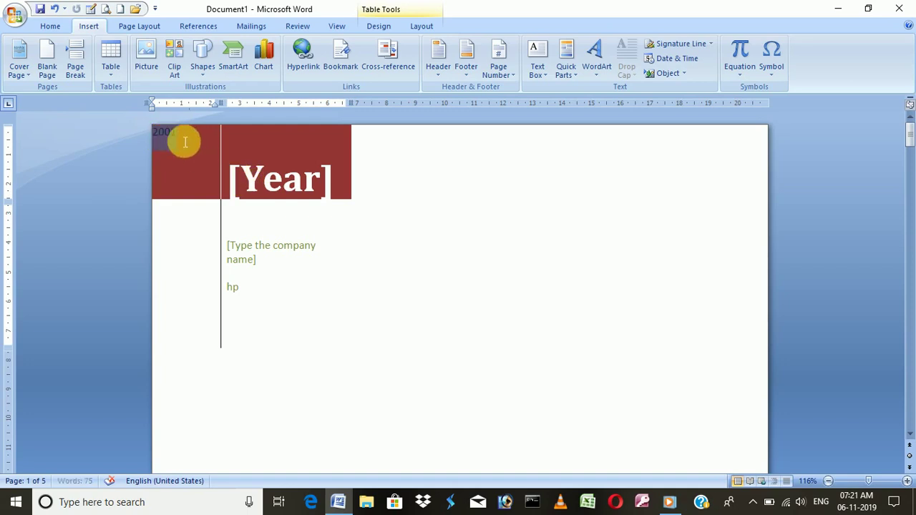
click(248, 185)
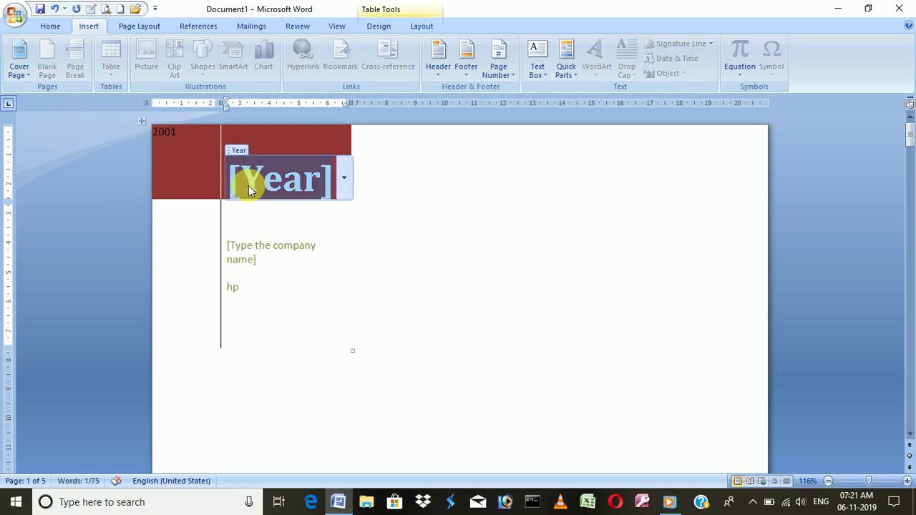
click(344, 177)
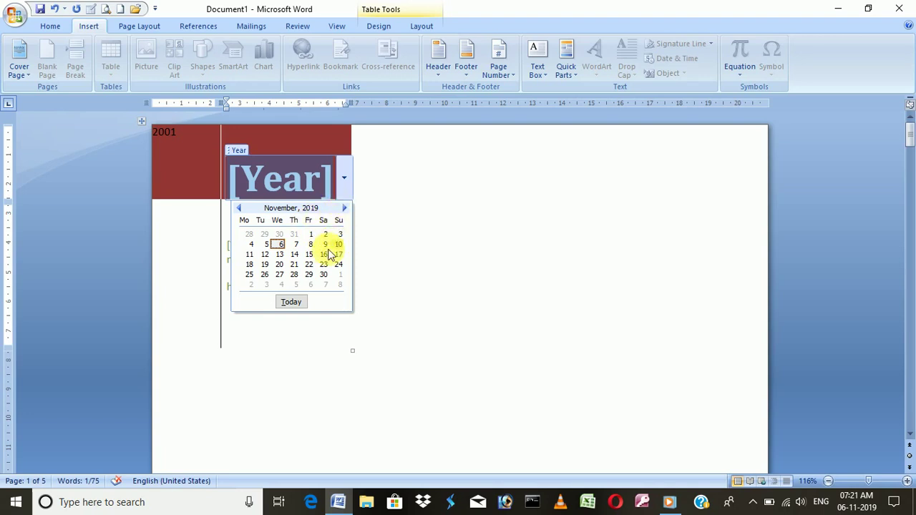
click(305, 245)
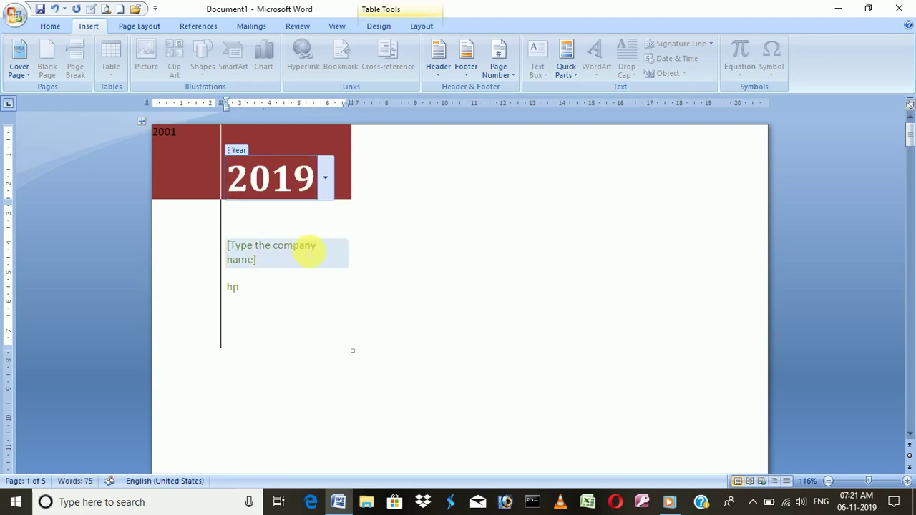
Step: Try to select the 2001 text in the corner of the cover page's red banner
drag(187, 139, 149, 127)
click(148, 123)
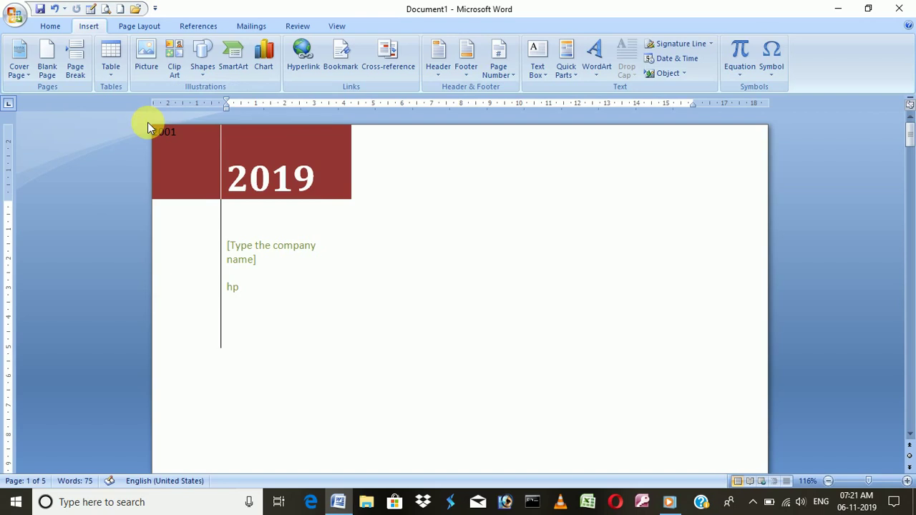
drag(219, 139, 135, 127)
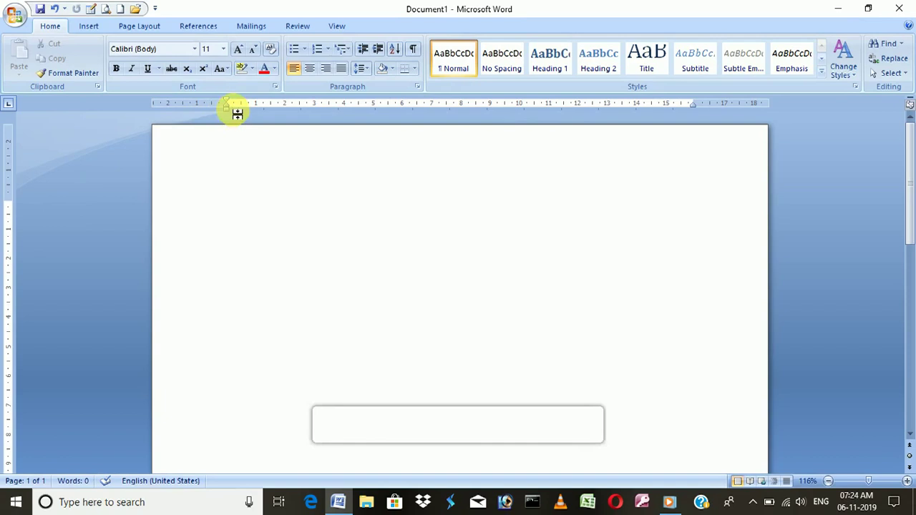
Step: Widen the blank document's left page margin to about 3.5 cm and narrow the right margin to about 1.5 cm
drag(233, 103, 262, 110)
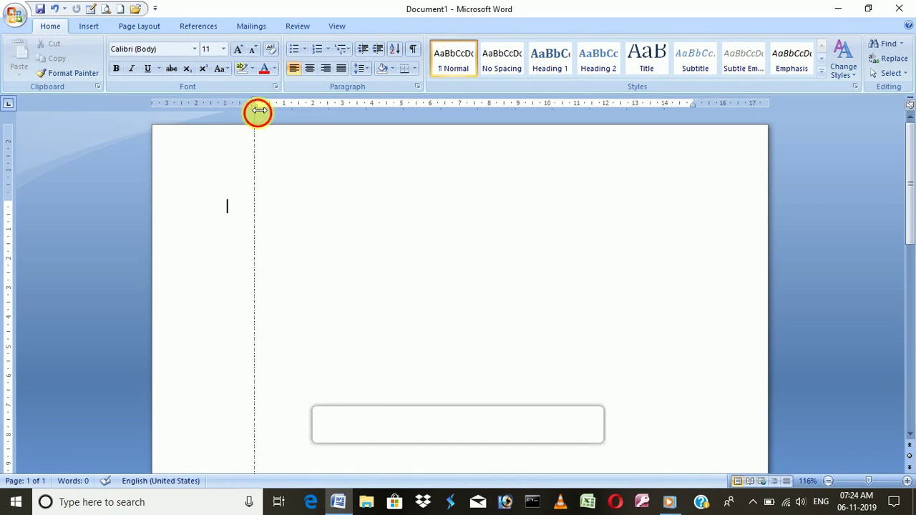
drag(694, 103, 731, 112)
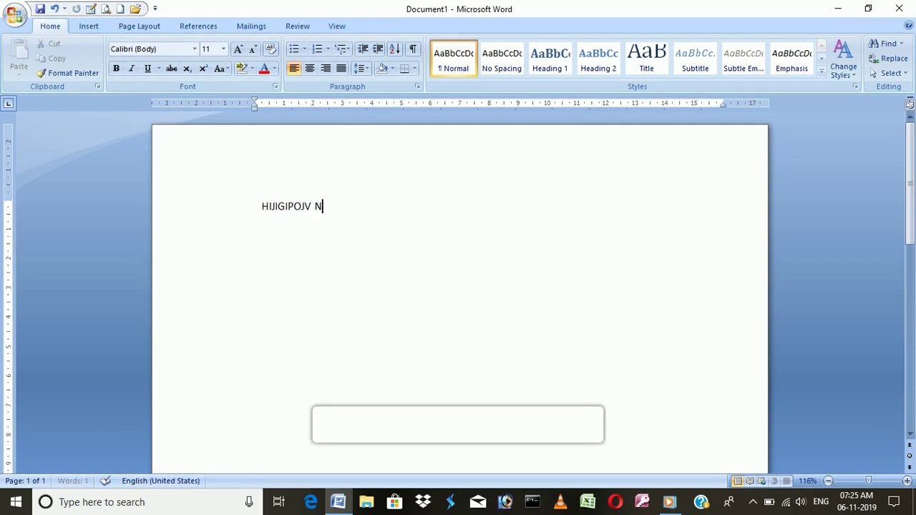
Step: Write the sample line "HIJIGIPOJV N46764IHLYTFTKBCHLYIHJJC" and select the whole line
text(46)
scroll(458, 286, down, 2)
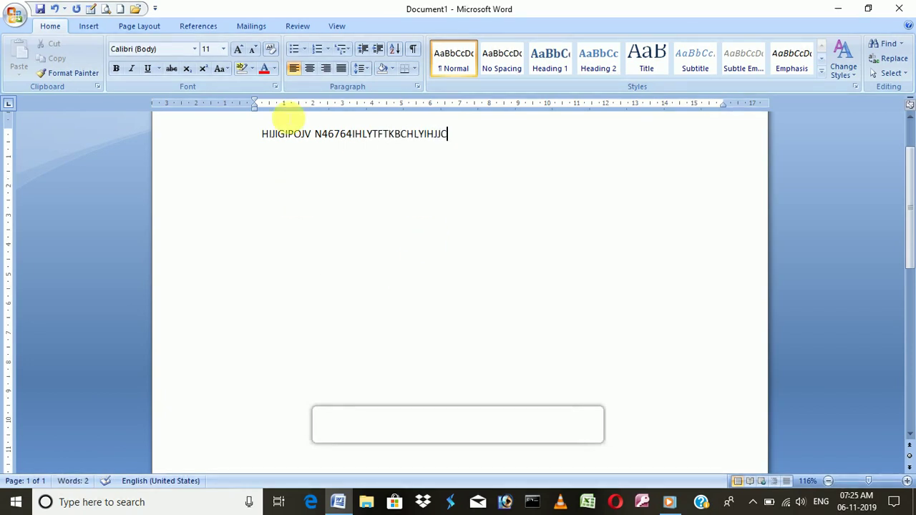
click(205, 135)
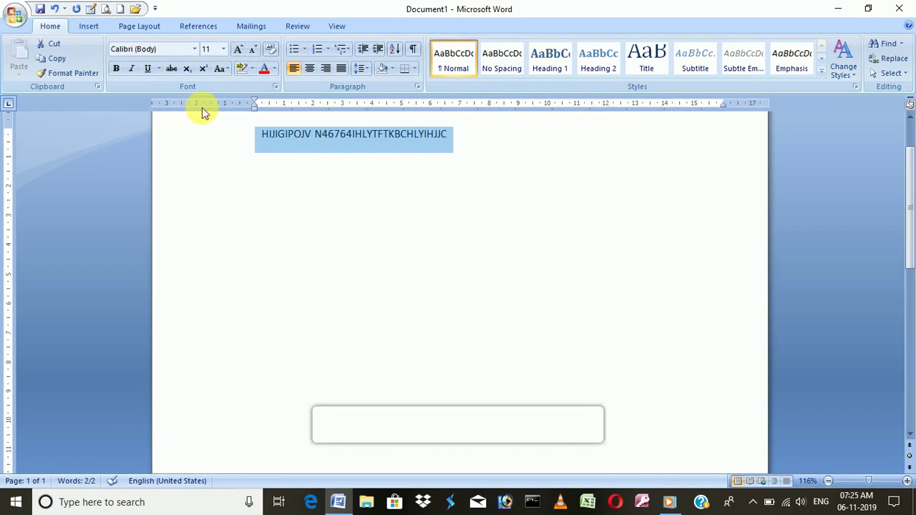
Step: Increase the page's top margin to about 4.5 cm, and reduce it to about 1.3 cm
scroll(25, 176, up, 2)
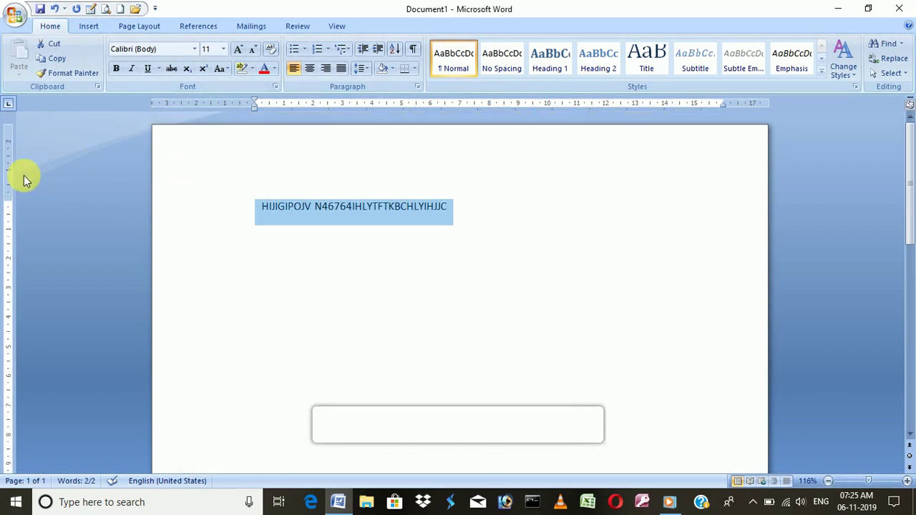
drag(9, 206, 9, 262)
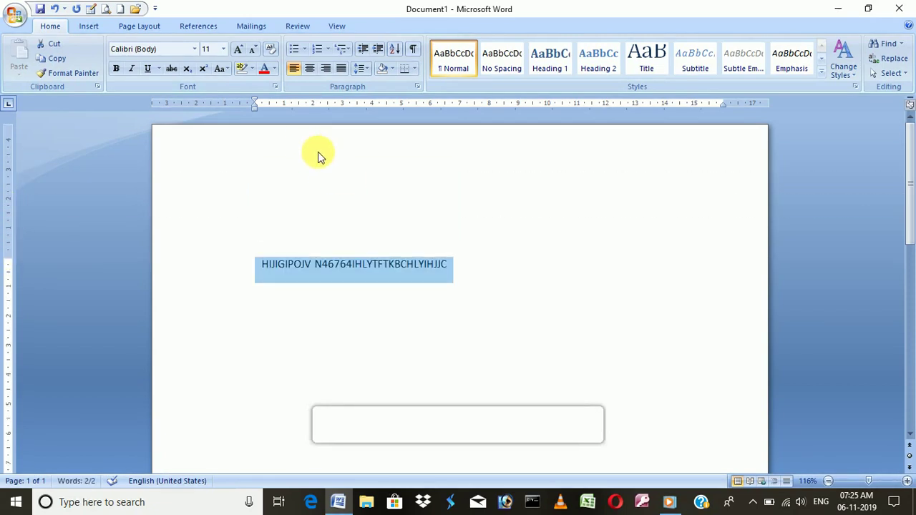
drag(10, 266, 8, 163)
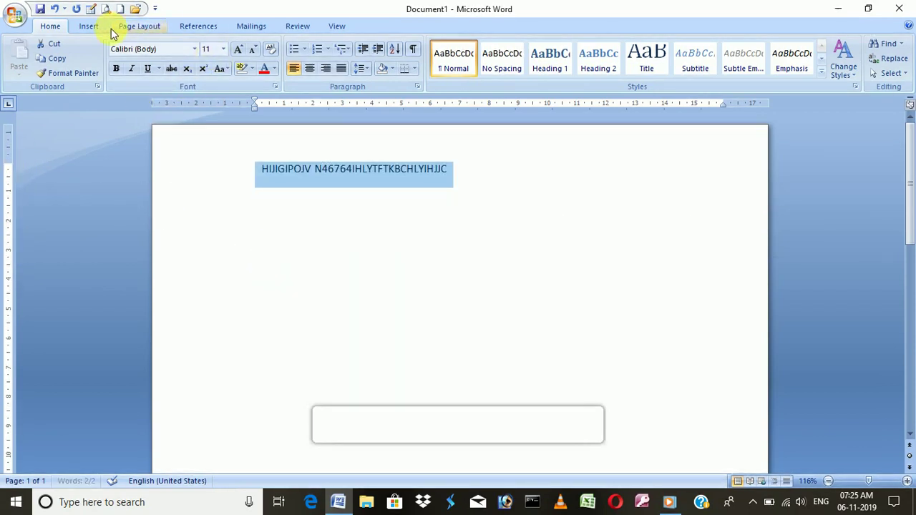
Step: Examine the available paper sizes, Letter and A4, and deselect the sample line
click(138, 27)
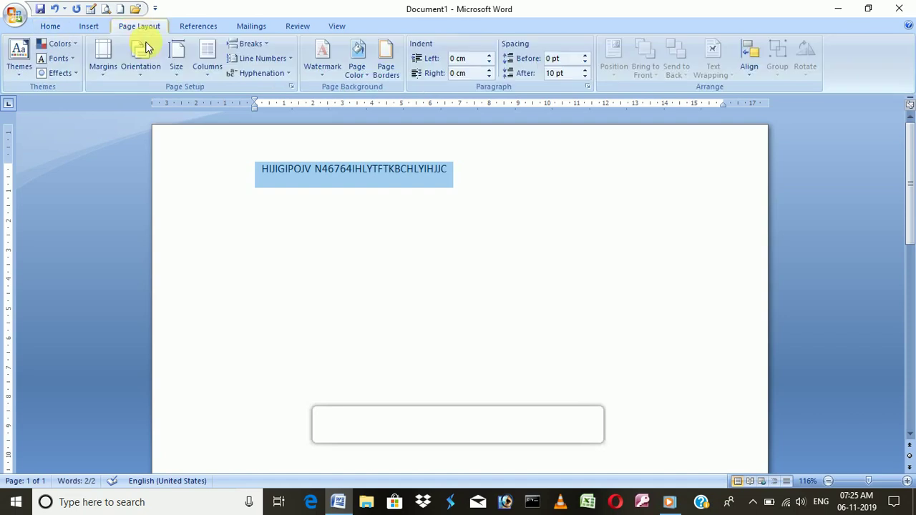
click(177, 68)
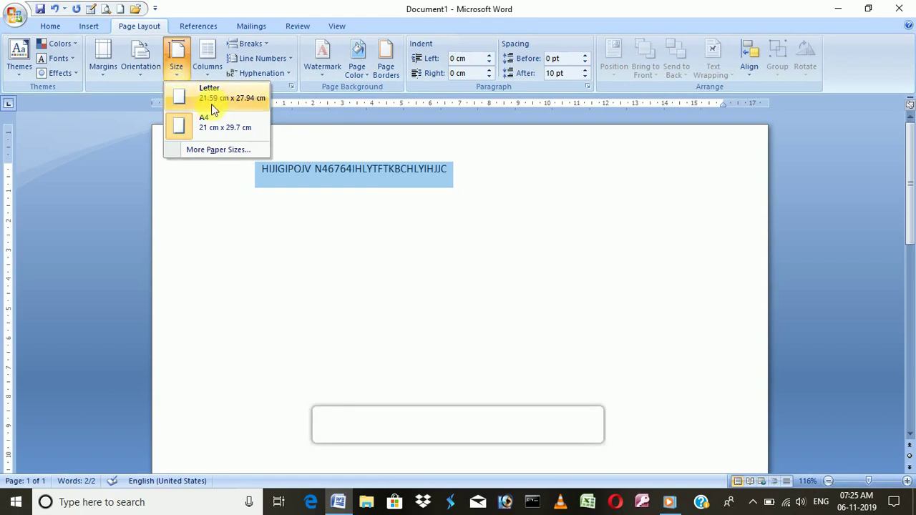
click(177, 68)
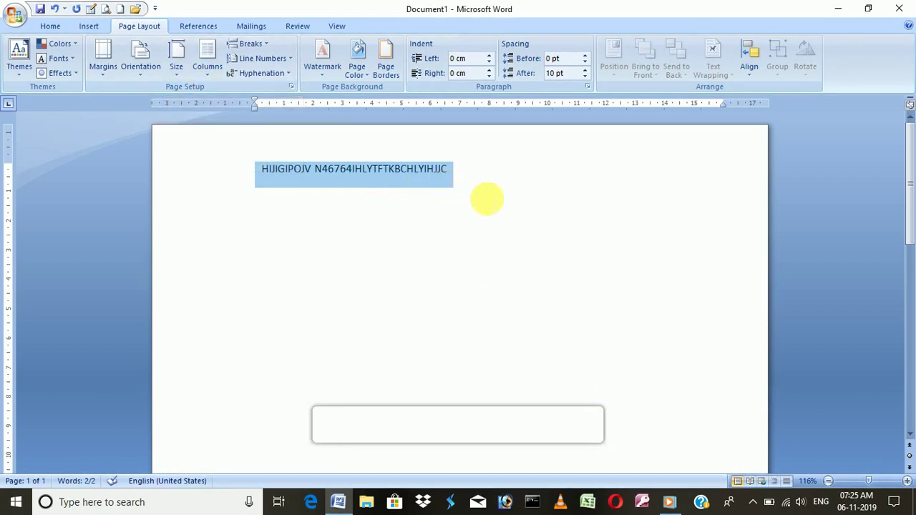
click(487, 199)
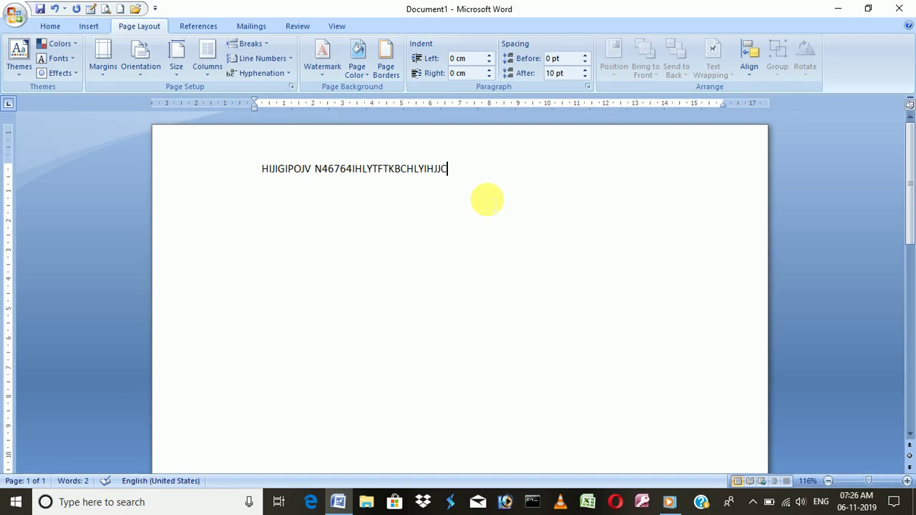
Step: Replace the sample line with placeholder paragraphs generated by =RAND()
click(252, 167)
key(Delete)
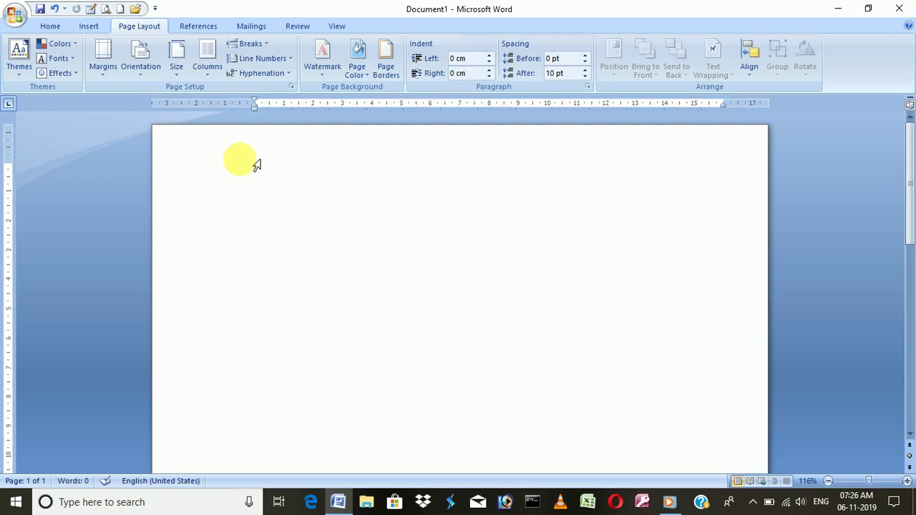
text(=RAND()
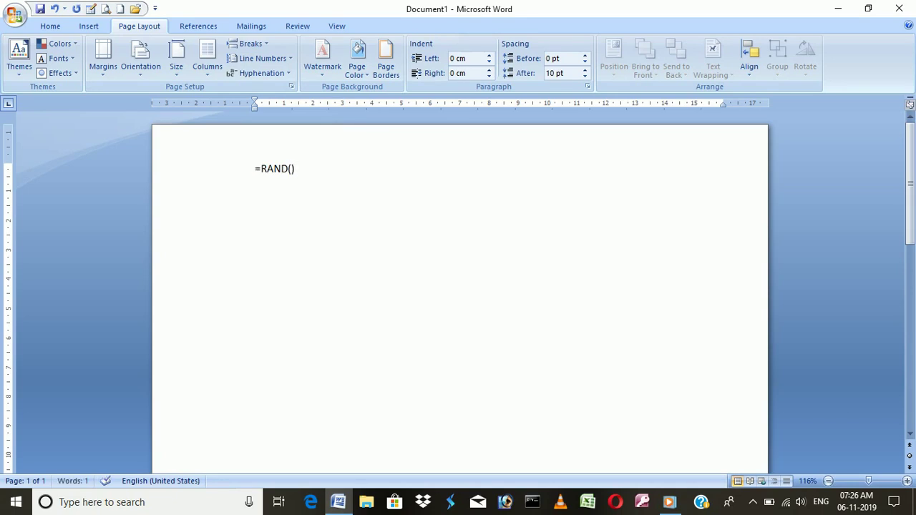
key(Return)
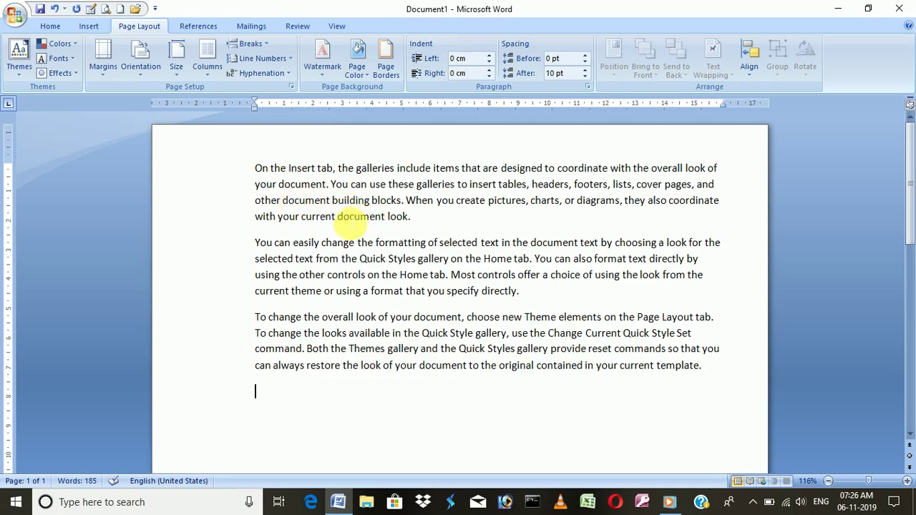
Step: Format the first paragraph, beginning "On the Insert tab", in two columns
drag(442, 225, 251, 152)
click(208, 57)
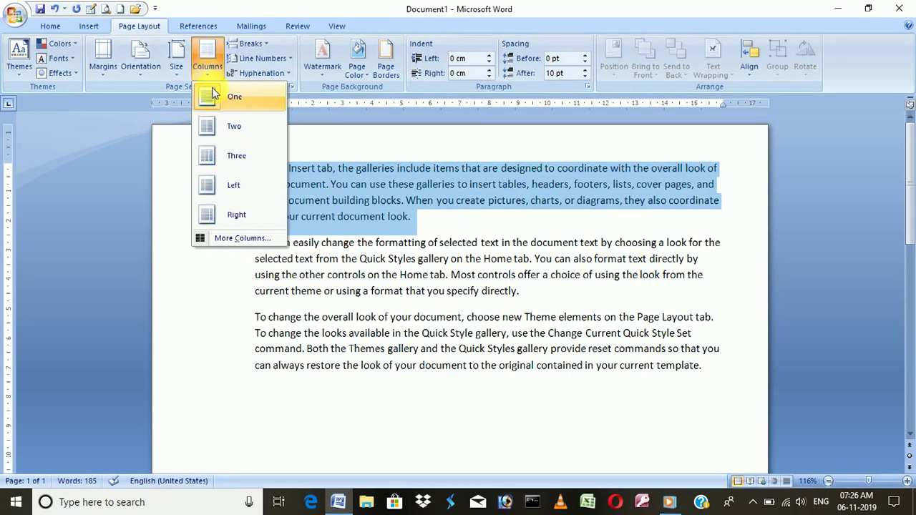
click(216, 126)
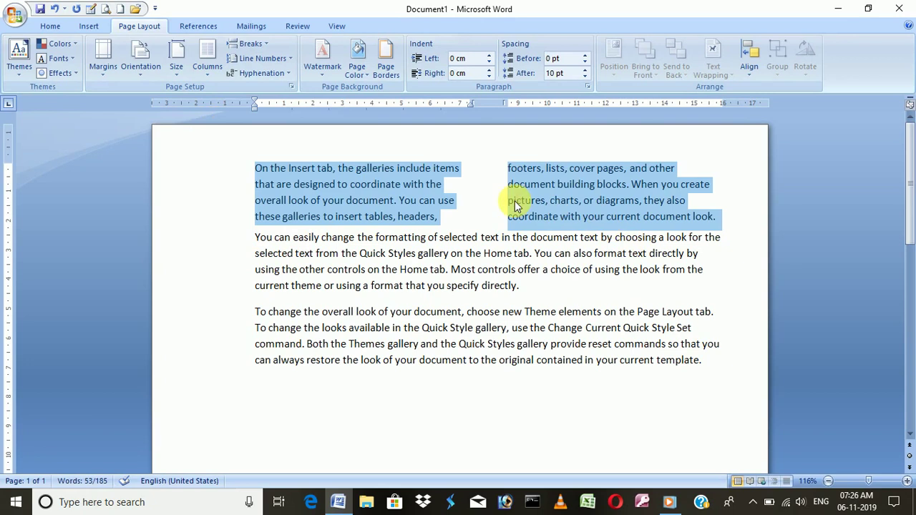
Step: Change the first paragraph's layout to three columns, and switch it to the Right column preset
click(213, 74)
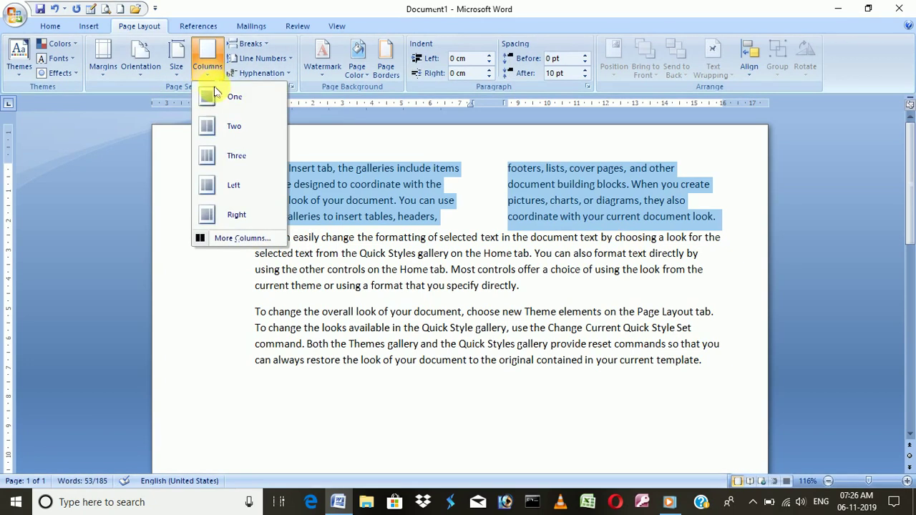
click(219, 155)
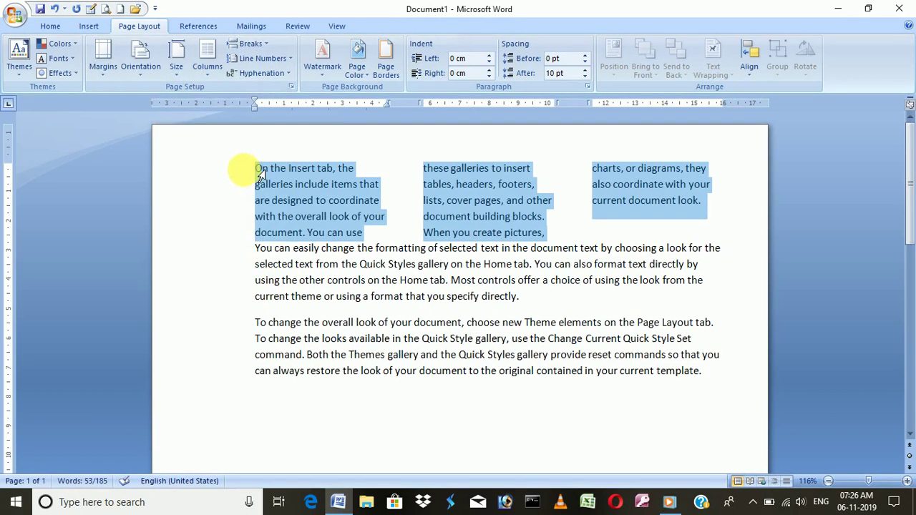
click(208, 60)
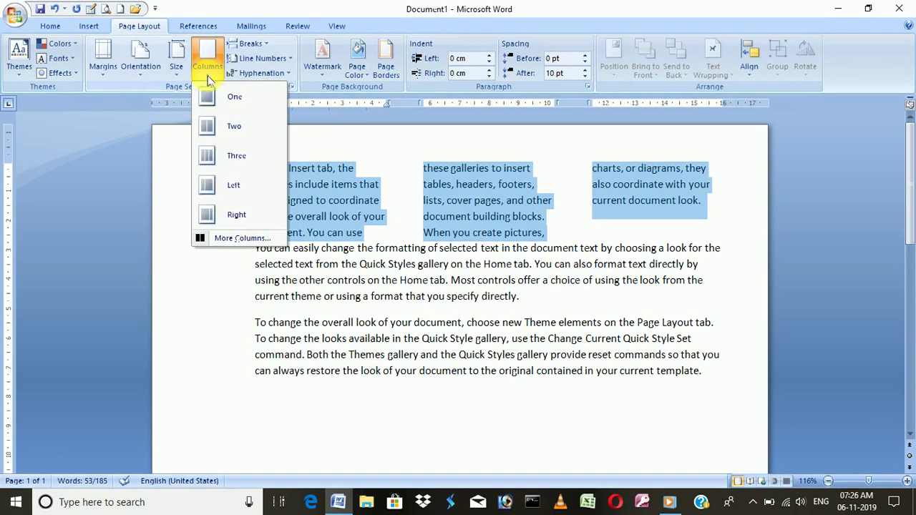
click(233, 216)
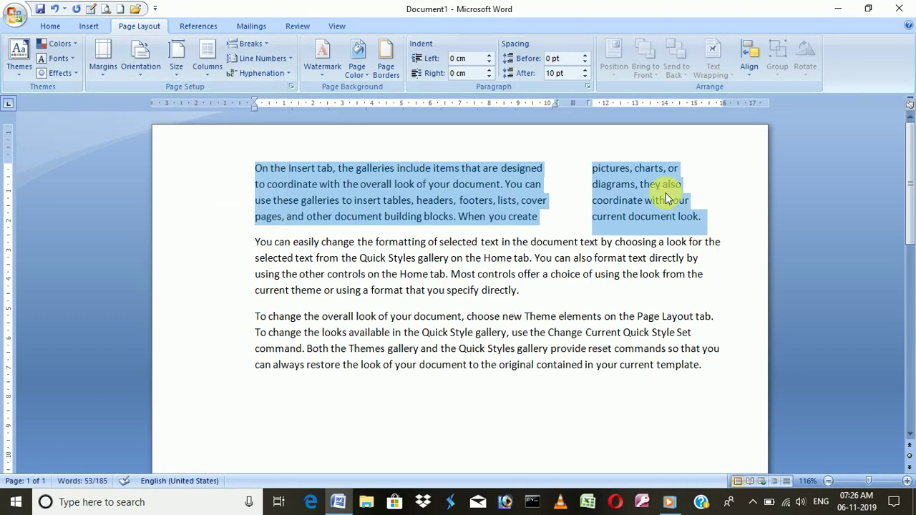
Step: Reselect the whole two-column first paragraph and justify its text
click(552, 192)
drag(529, 222, 258, 167)
drag(727, 221, 237, 167)
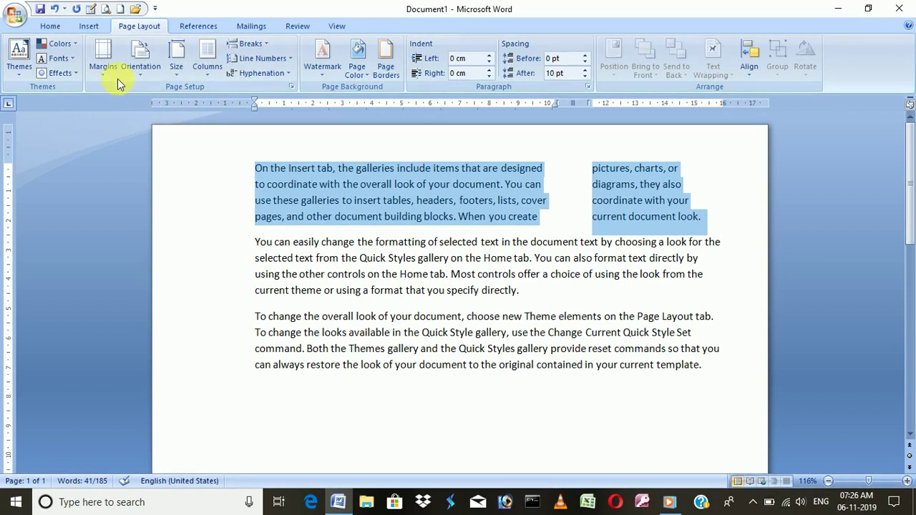
click(50, 25)
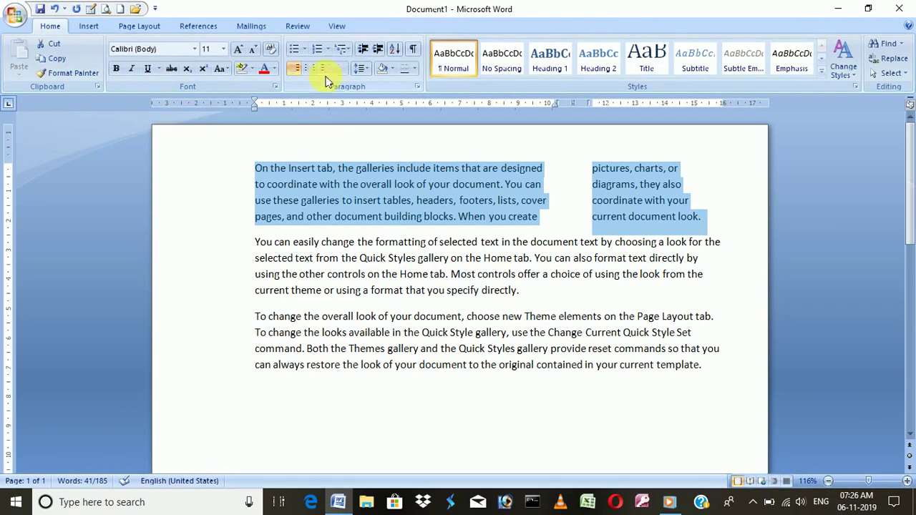
click(341, 68)
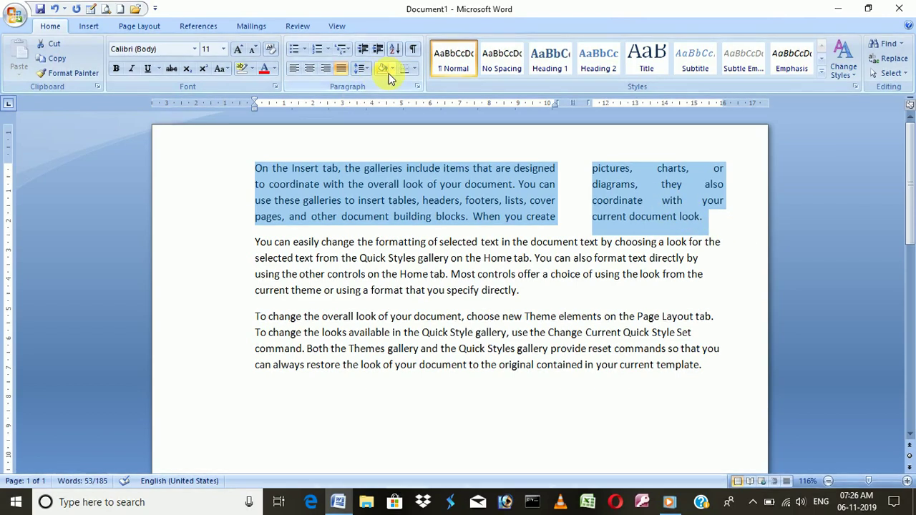
Step: Try right and center alignment on the first paragraph, and set it to left alignment
click(326, 70)
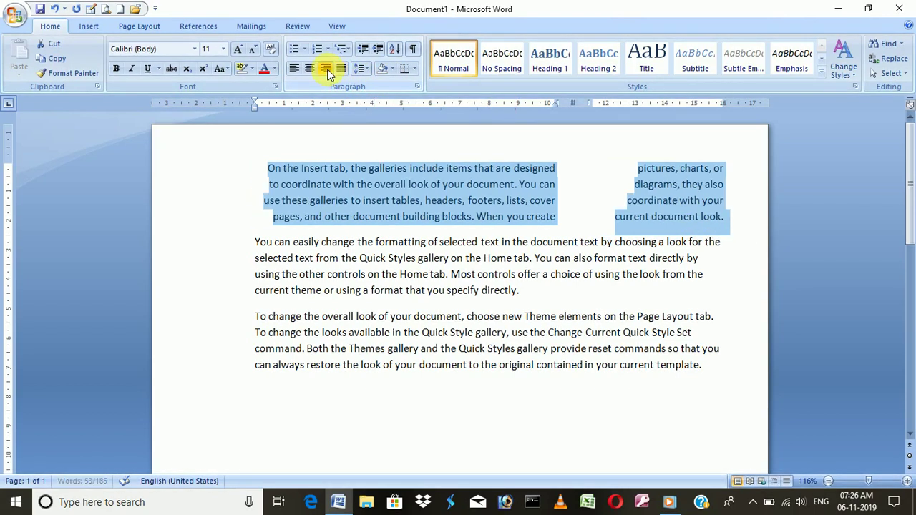
click(298, 68)
click(313, 70)
click(298, 70)
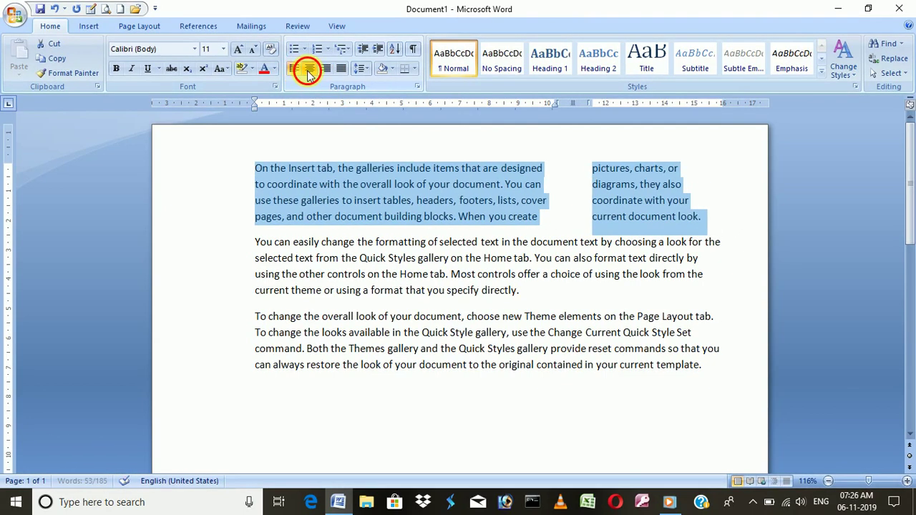
Step: Try center and justified alignment on the two-column first paragraph
click(310, 70)
click(339, 69)
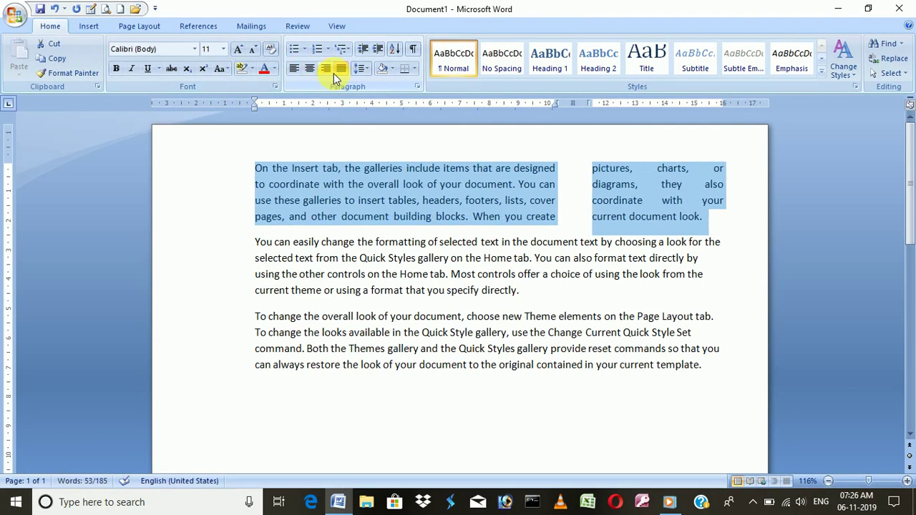
click(88, 26)
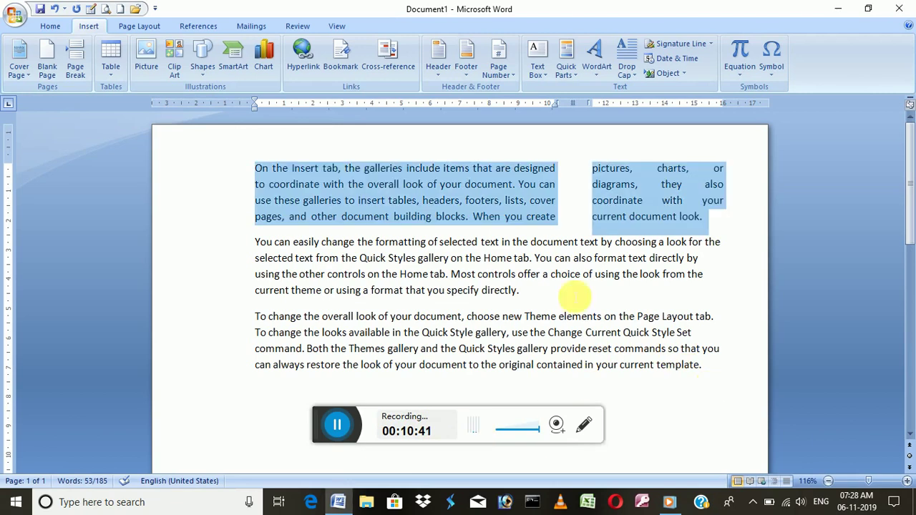
click(752, 286)
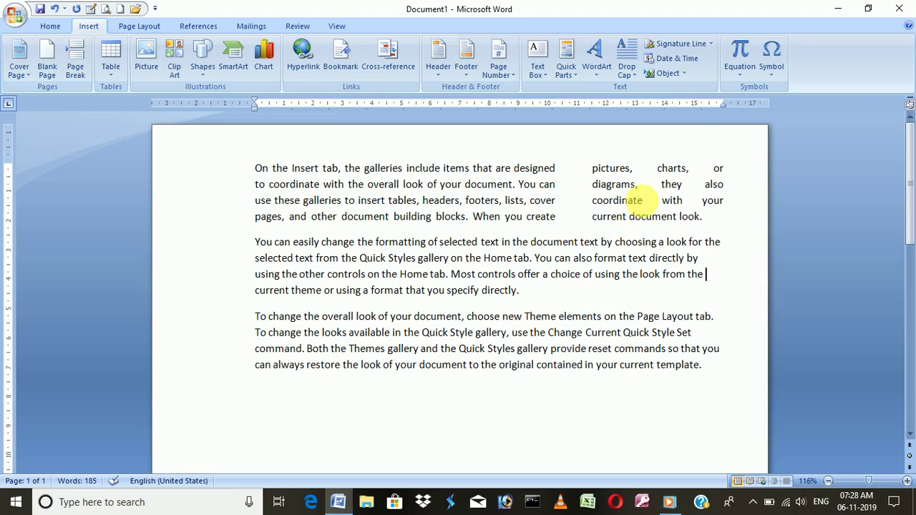
Step: Reselect the whole two-column first paragraph and set it to left alignment
drag(722, 374, 548, 333)
drag(706, 214, 193, 149)
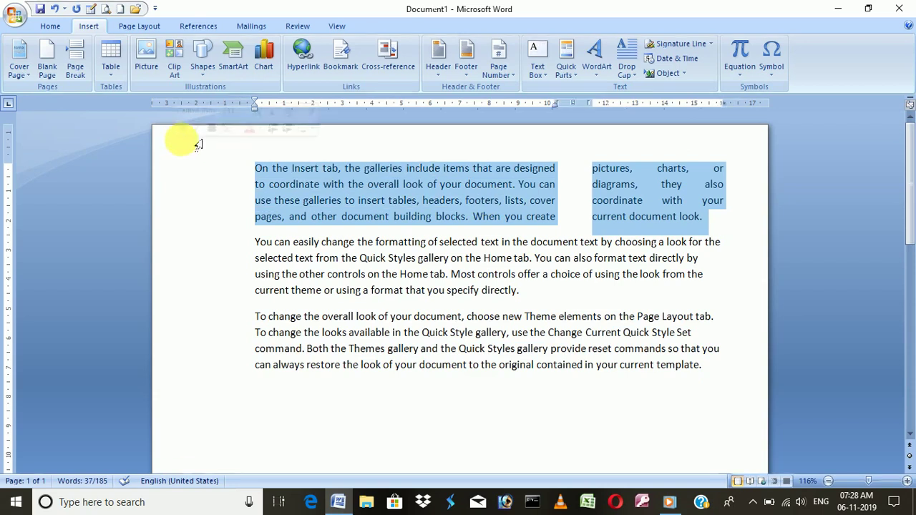
click(52, 26)
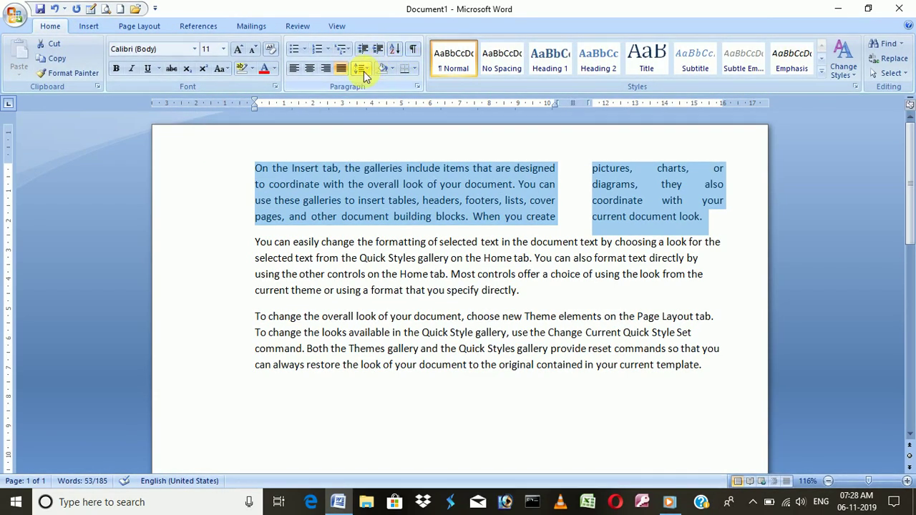
click(291, 67)
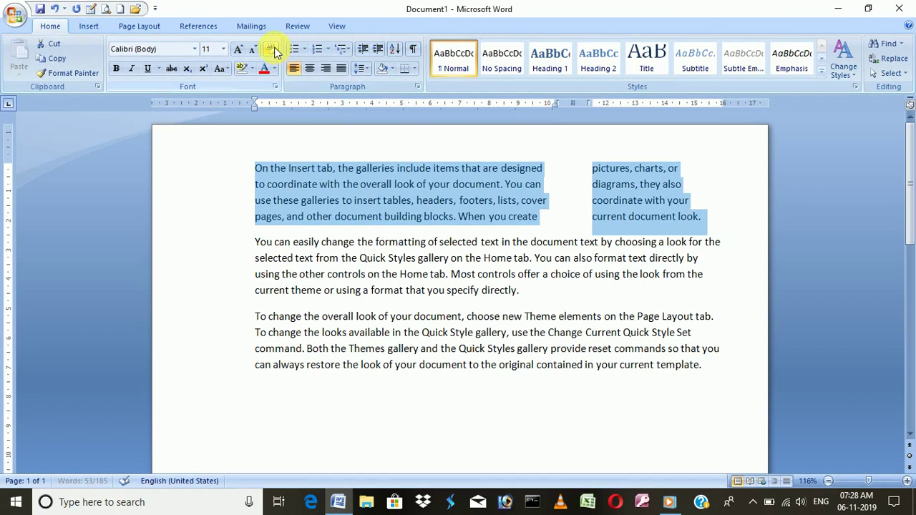
Step: Split the first paragraph after "On the Insert tab" so that the remaining text starts a new paragraph
drag(715, 205, 279, 171)
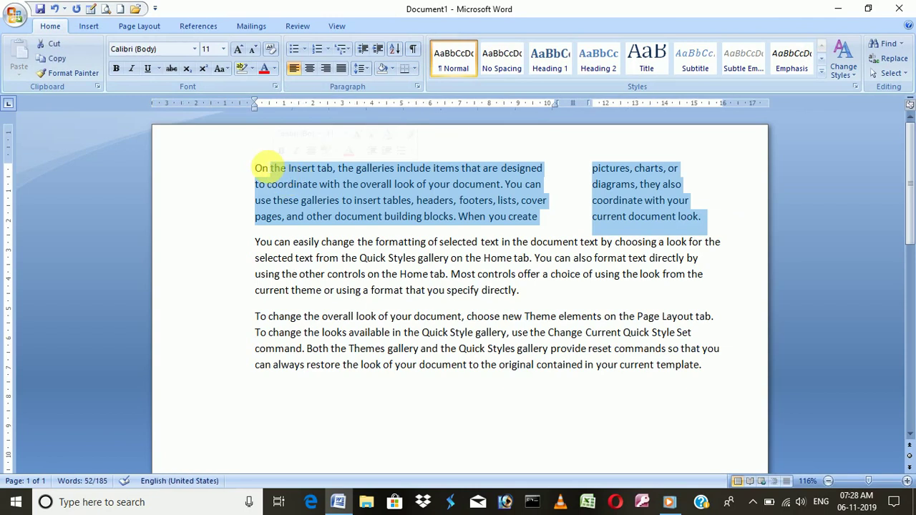
click(261, 168)
click(270, 52)
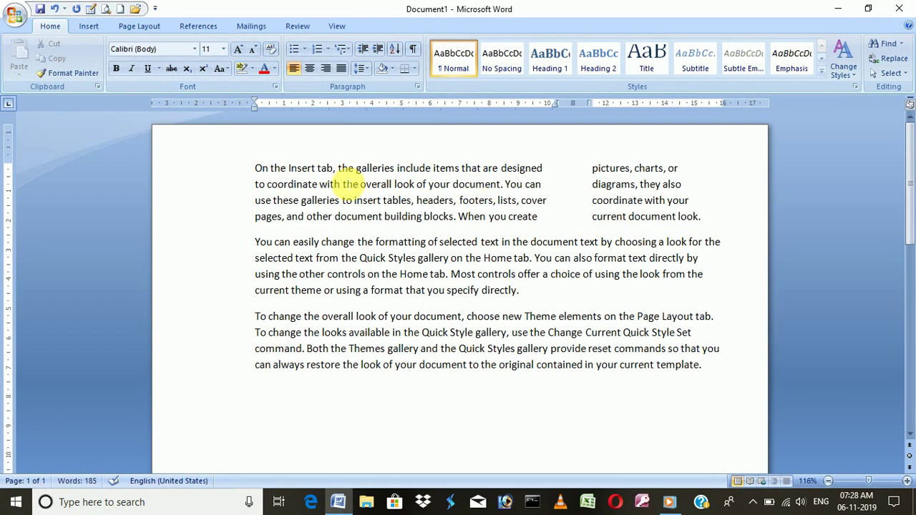
drag(333, 168, 251, 170)
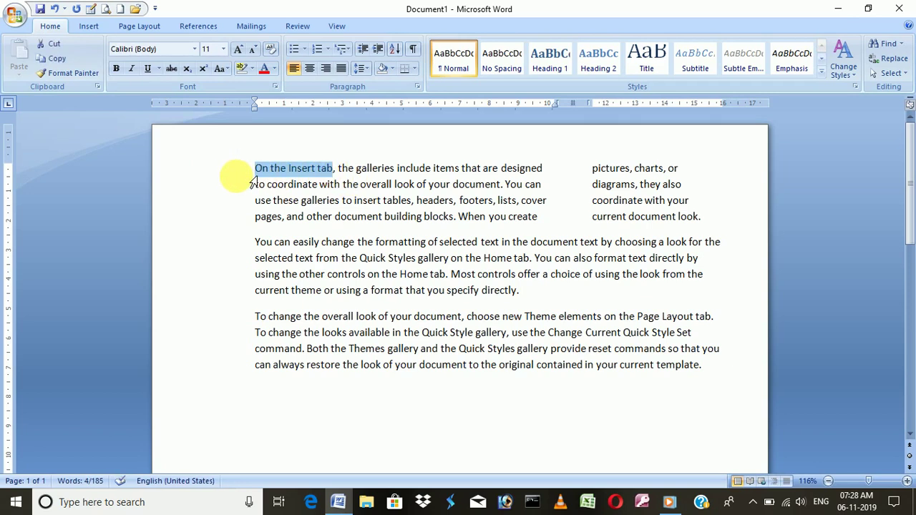
click(336, 171)
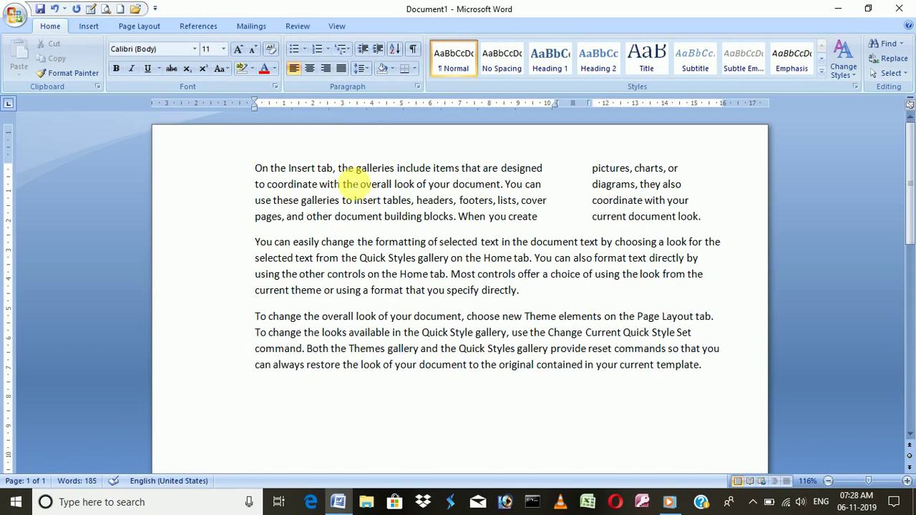
key(Return)
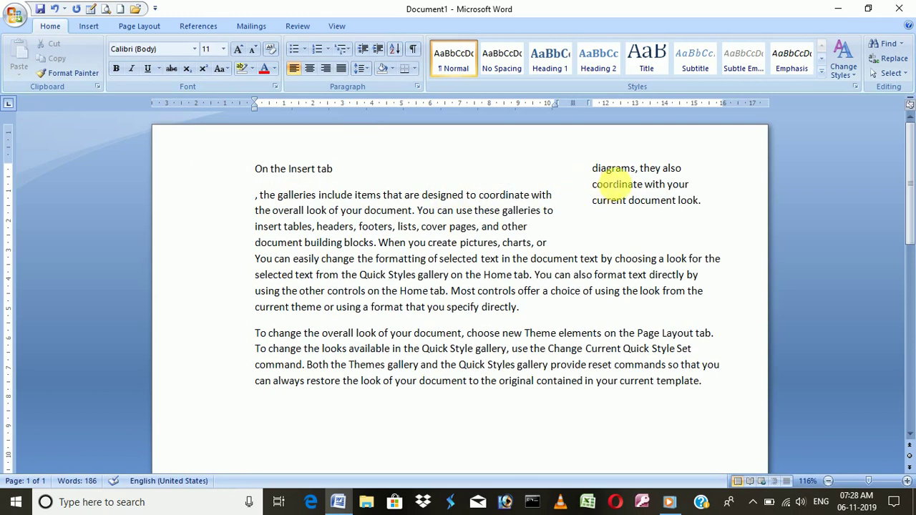
Step: Move the closing words "current document look." to the end of the "On the Insert tab" line
drag(548, 243, 236, 169)
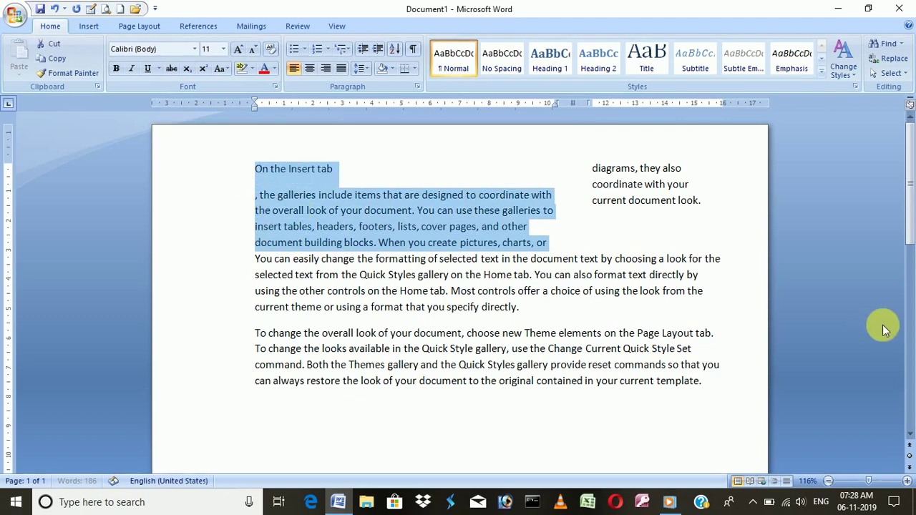
drag(730, 205, 333, 170)
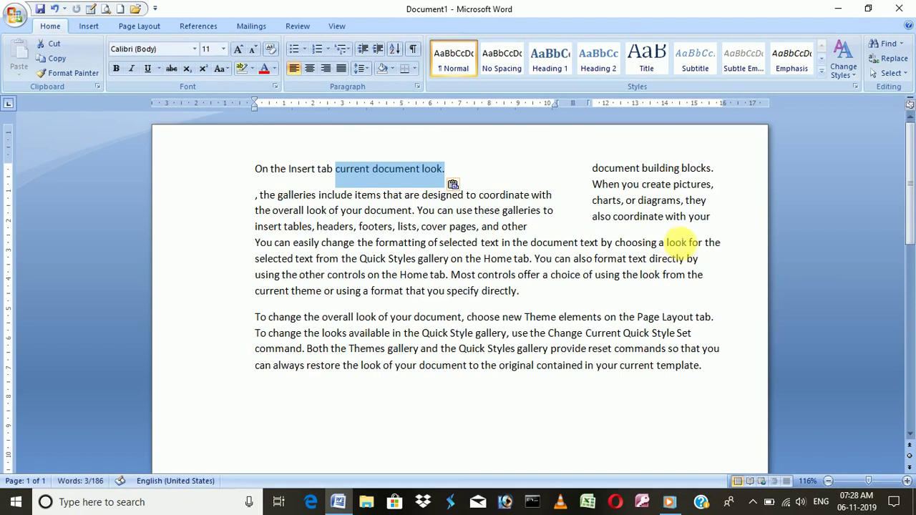
Step: Select all of the two-column text and change its layout to one column
drag(718, 226, 219, 174)
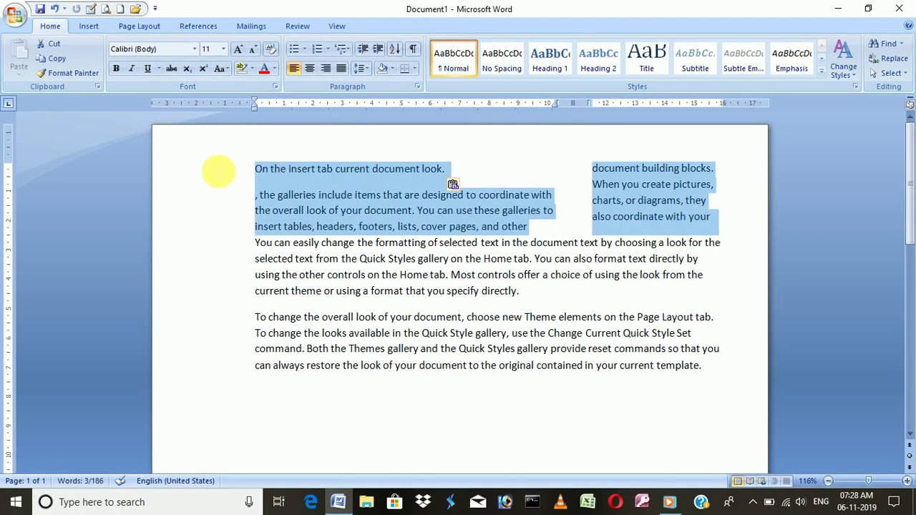
click(87, 28)
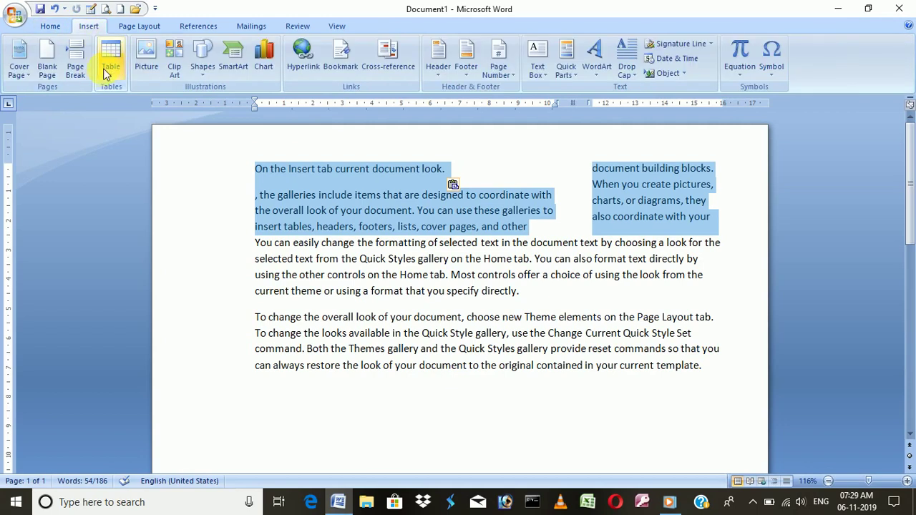
click(50, 26)
click(139, 26)
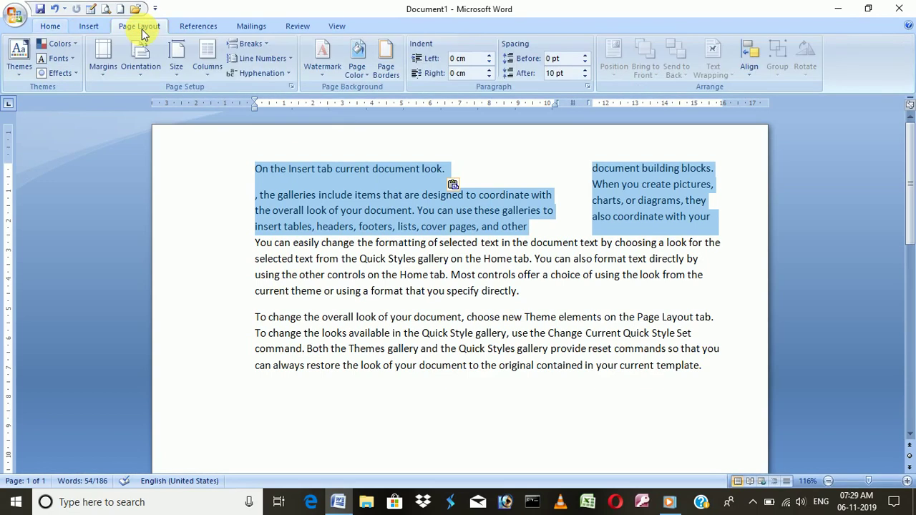
click(207, 62)
click(213, 94)
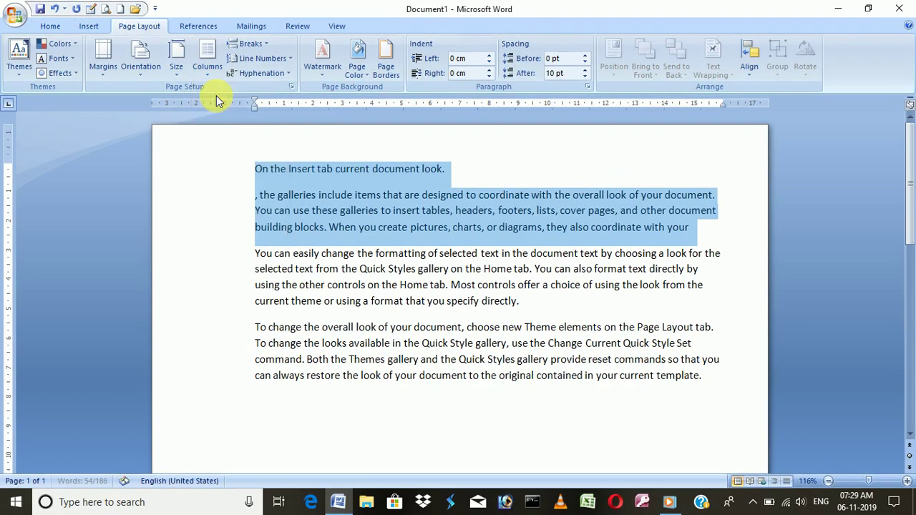
click(498, 181)
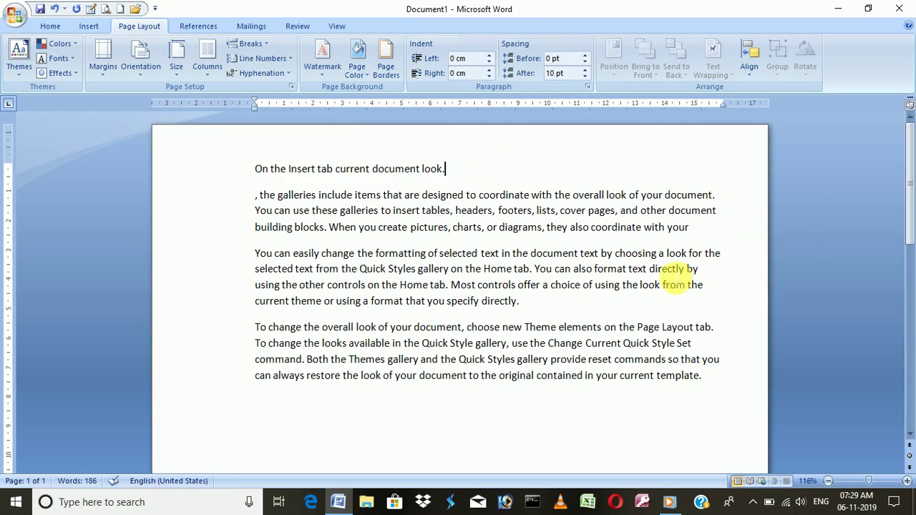
click(50, 27)
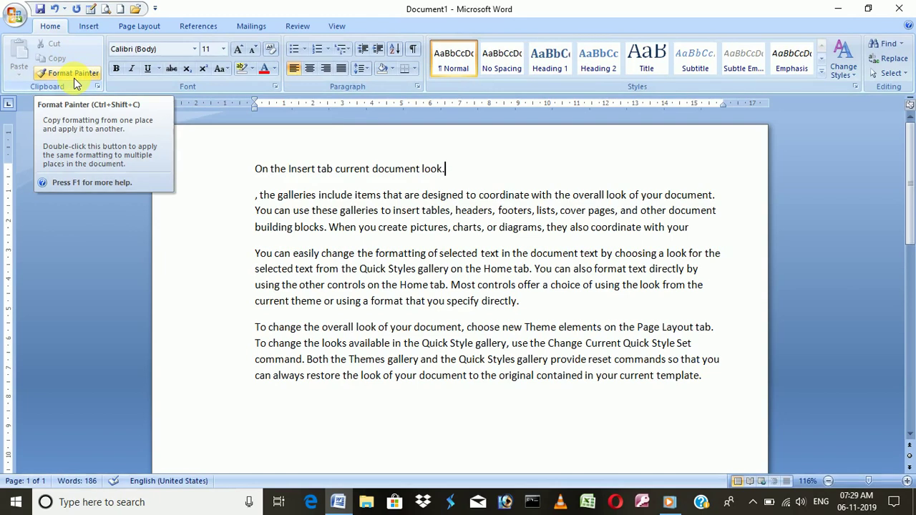
click(73, 75)
drag(451, 171, 211, 182)
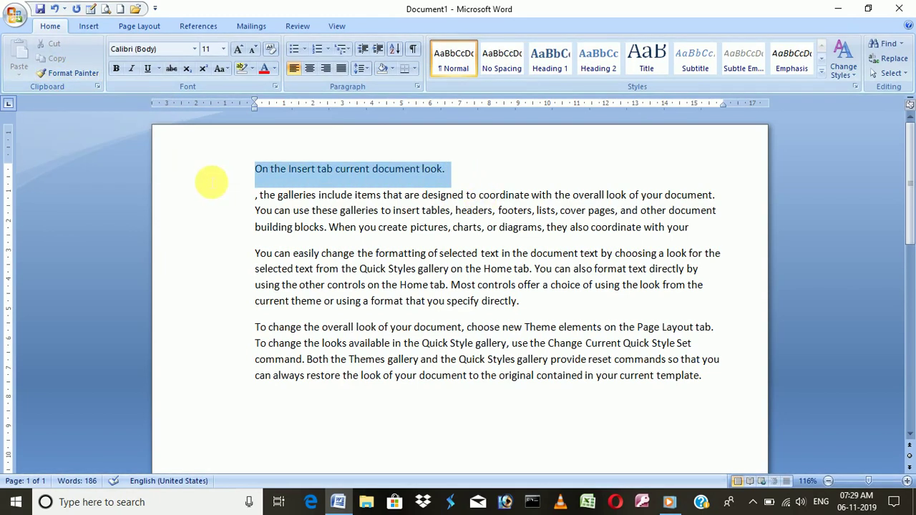
click(71, 80)
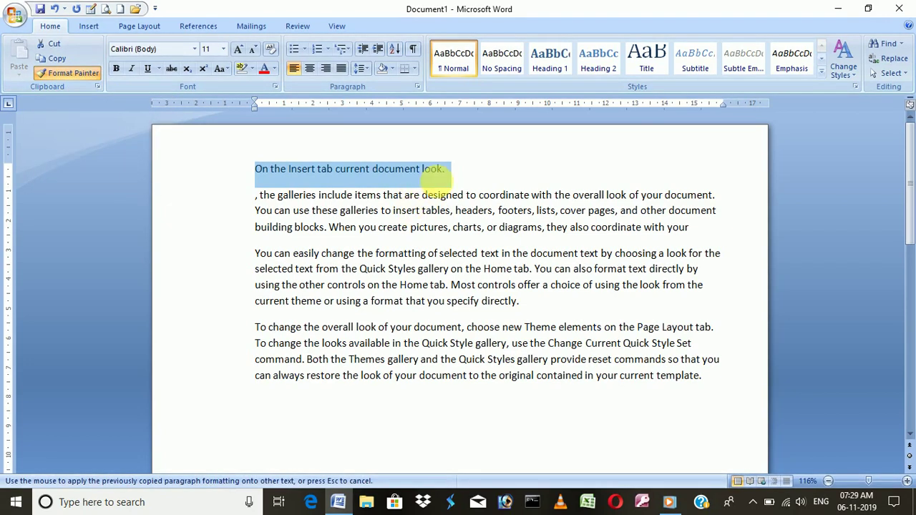
click(460, 174)
Step: Format the line "On the Insert tab current document look." in red with bold, italic and underline
drag(461, 174, 258, 169)
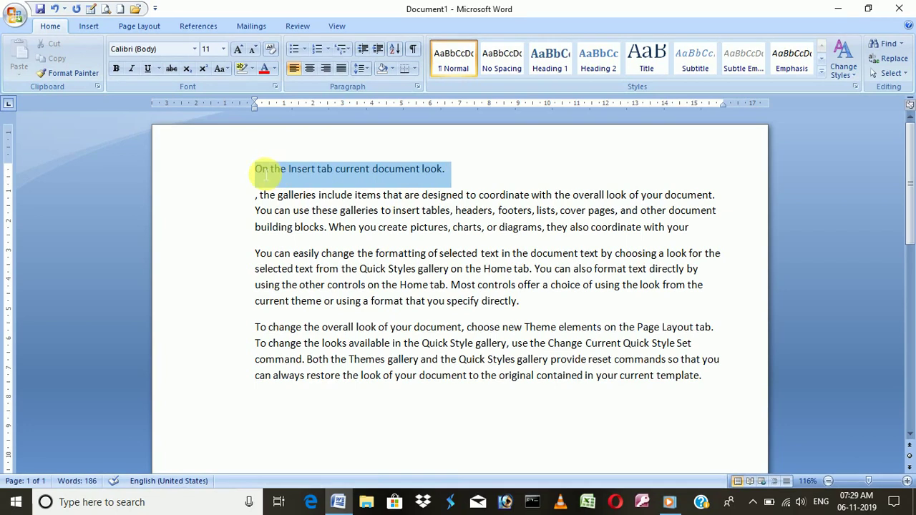
click(264, 69)
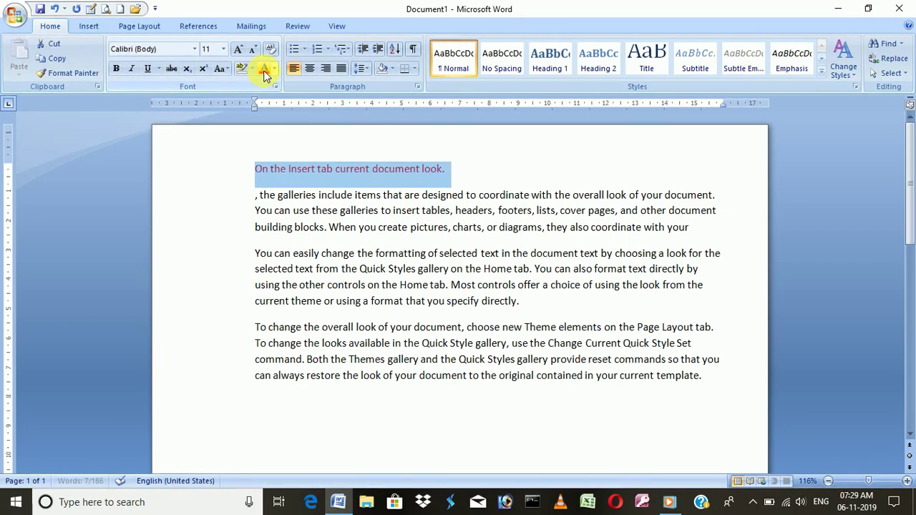
click(116, 69)
click(131, 69)
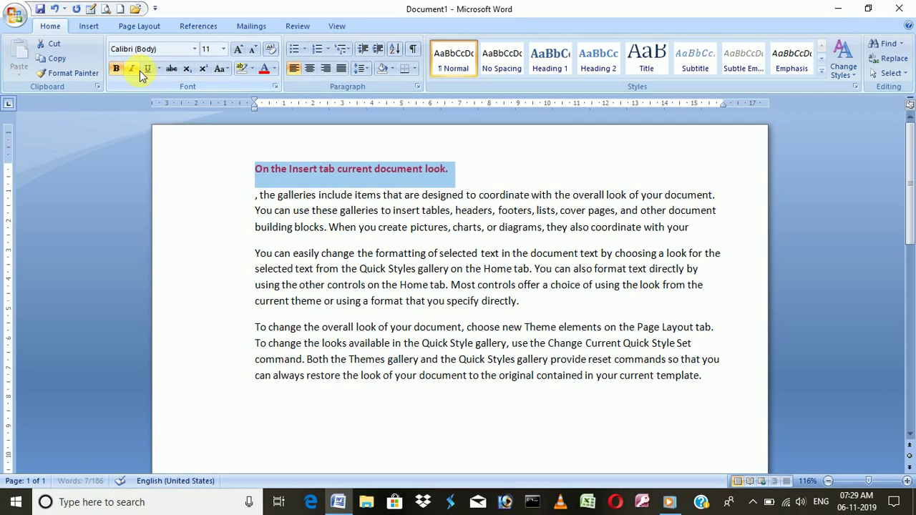
click(145, 69)
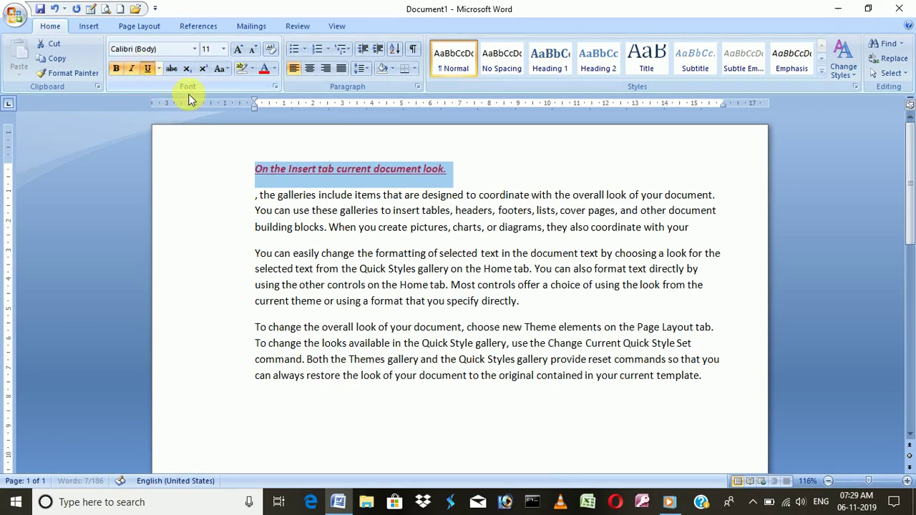
Step: Enlarge the red heading line's font size to 18
click(238, 48)
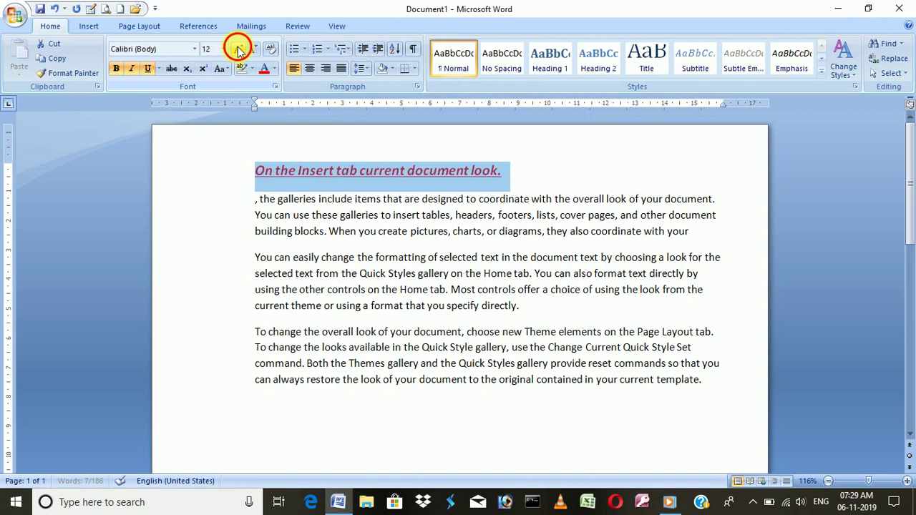
click(238, 48)
click(238, 49)
click(238, 49)
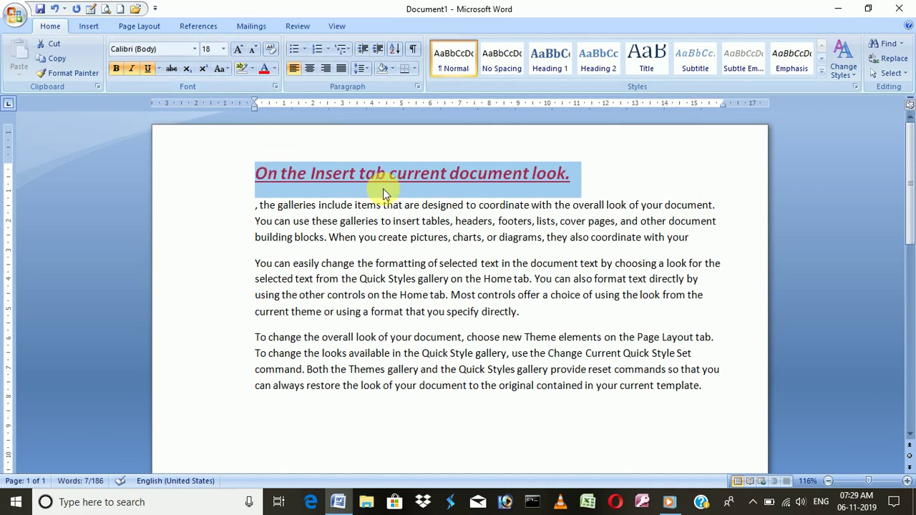
click(593, 181)
Step: Try to copy the red heading's formatting with Format Painter to the second body paragraph's last line
drag(580, 176, 106, 179)
click(68, 73)
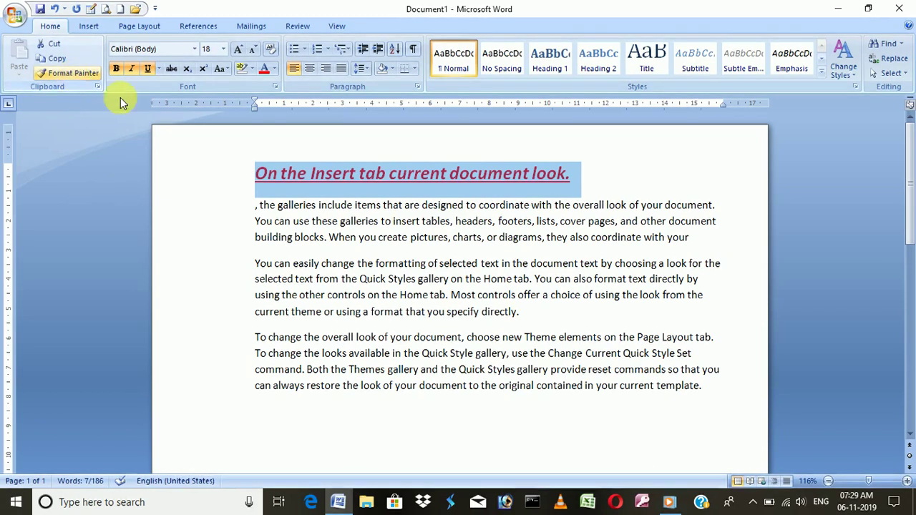
click(48, 77)
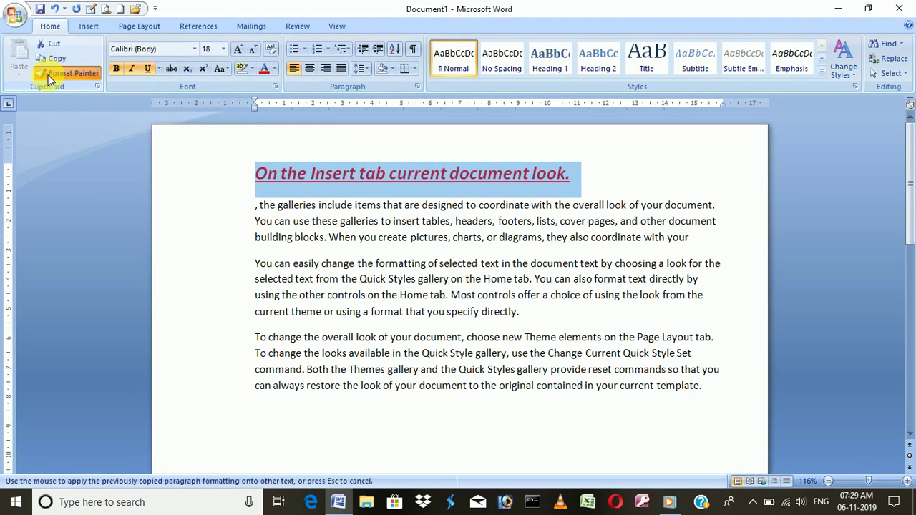
click(406, 313)
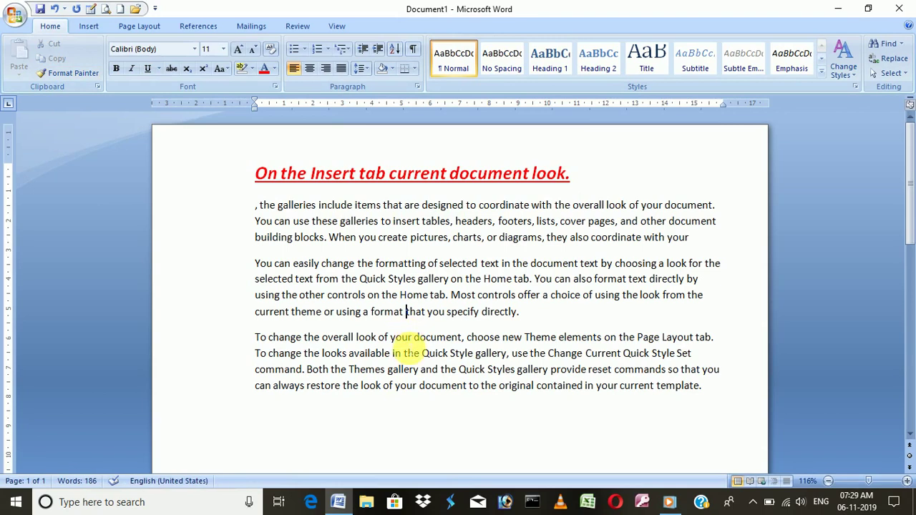
drag(518, 312, 260, 319)
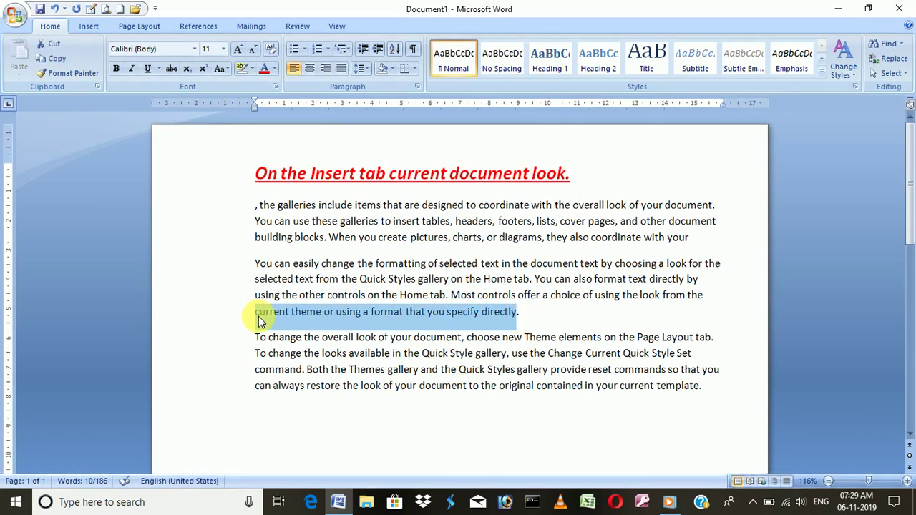
Step: Copy the red heading's formatting with Format Painter onto the line "current theme or using a format that you specify directly."
drag(572, 174, 75, 179)
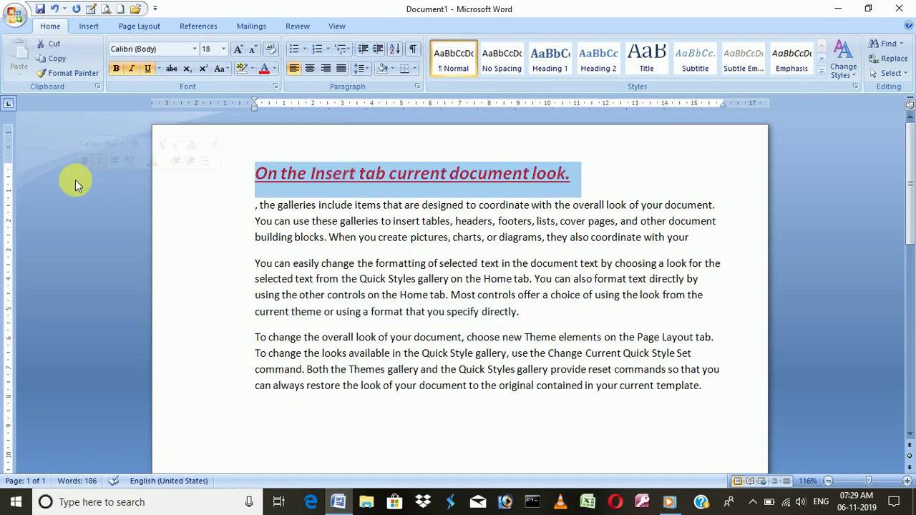
click(72, 73)
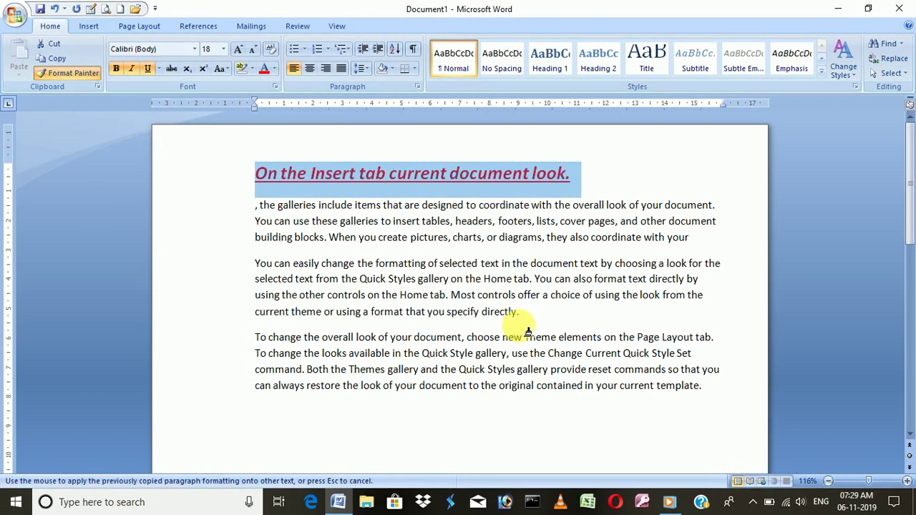
mouse_move(522, 311)
mouse_down()
mouse_move(212, 311)
mouse_move(246, 321)
mouse_up()
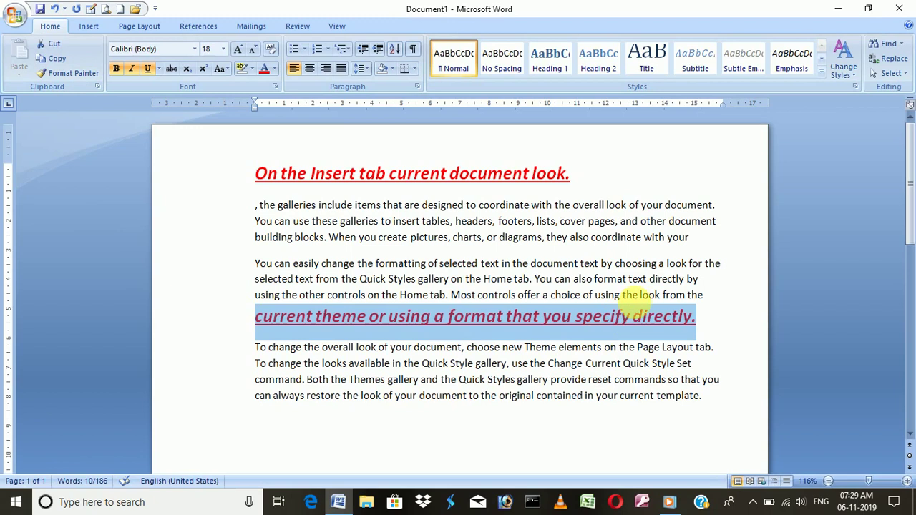
Step: Copy the red heading formatting with Format Painter onto the first line of the second body paragraph
click(77, 75)
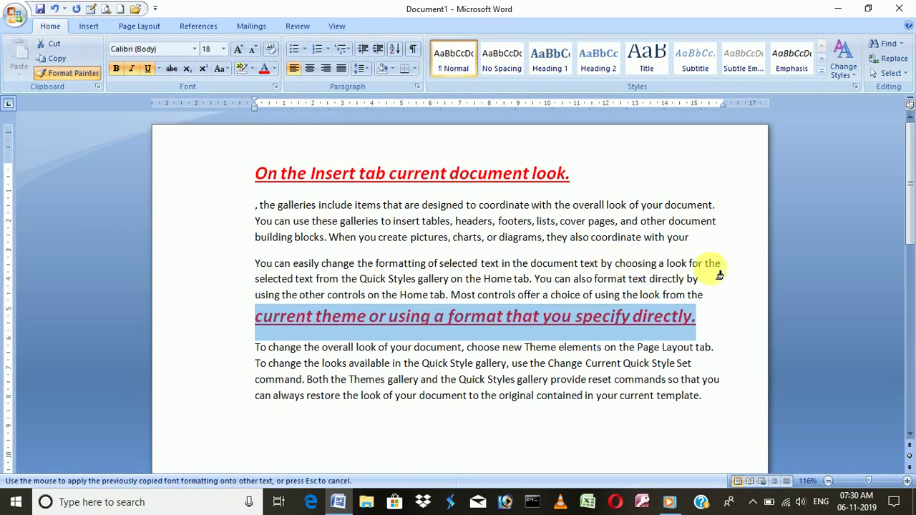
drag(750, 264, 185, 256)
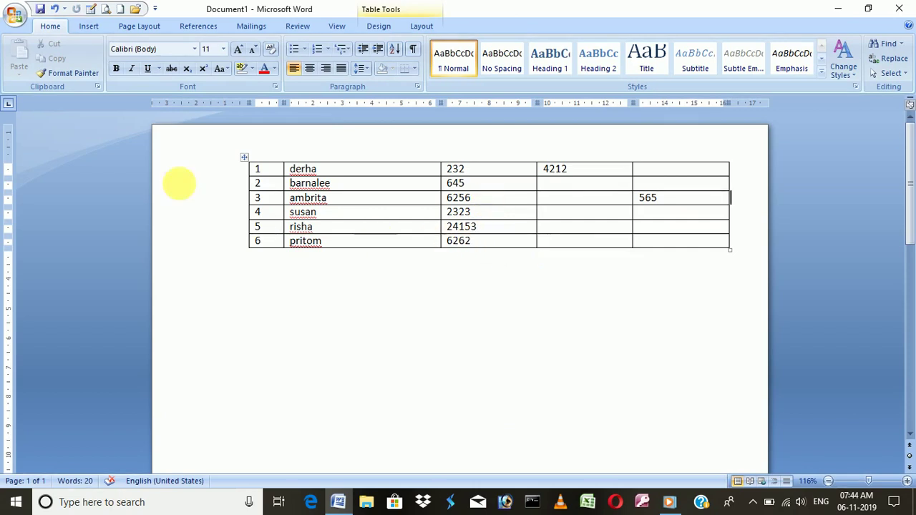
Step: Move the table row numbered 3 down one position, below the row numbered 4
click(87, 28)
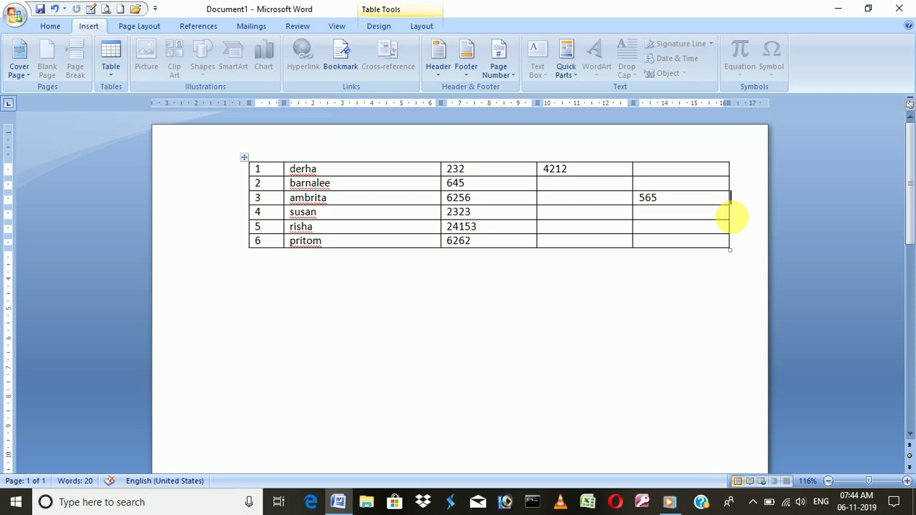
key(alt+shift+Down)
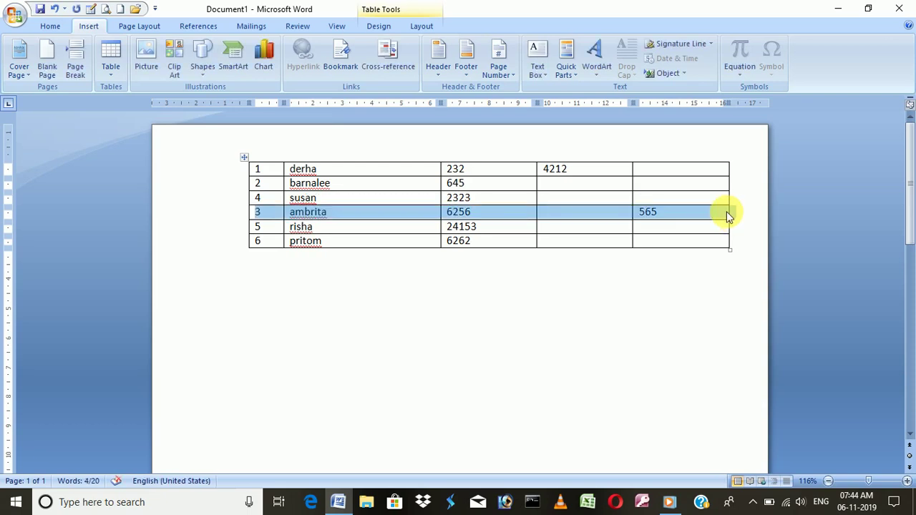
click(749, 216)
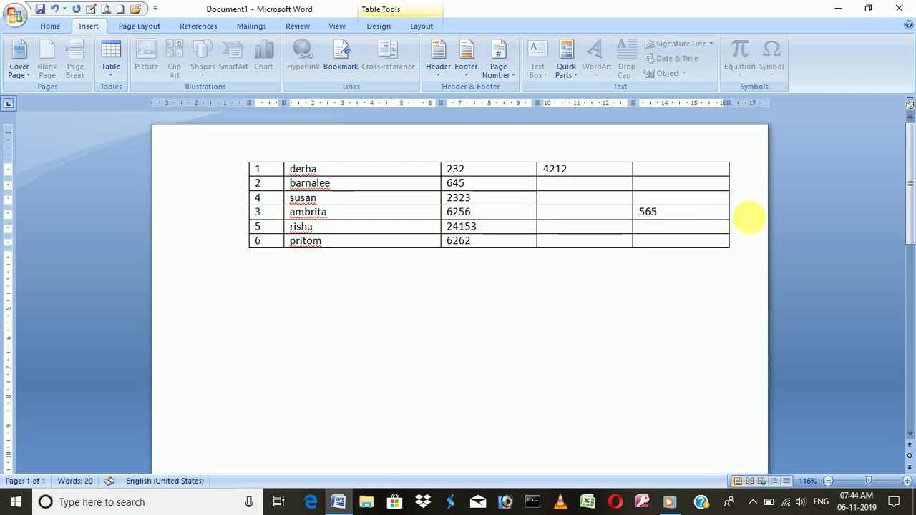
Step: Split the table above the row numbered 3, and rejoin the last three rows to the table above
click(719, 199)
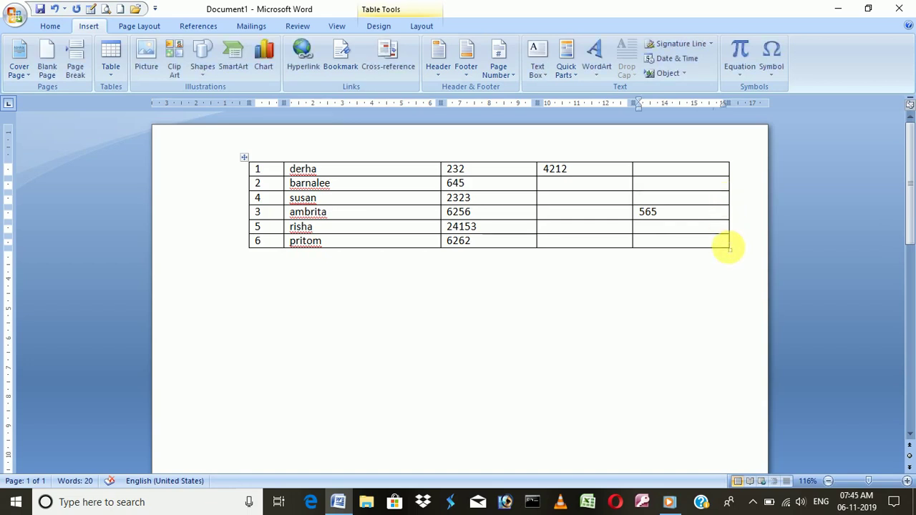
drag(719, 241, 308, 213)
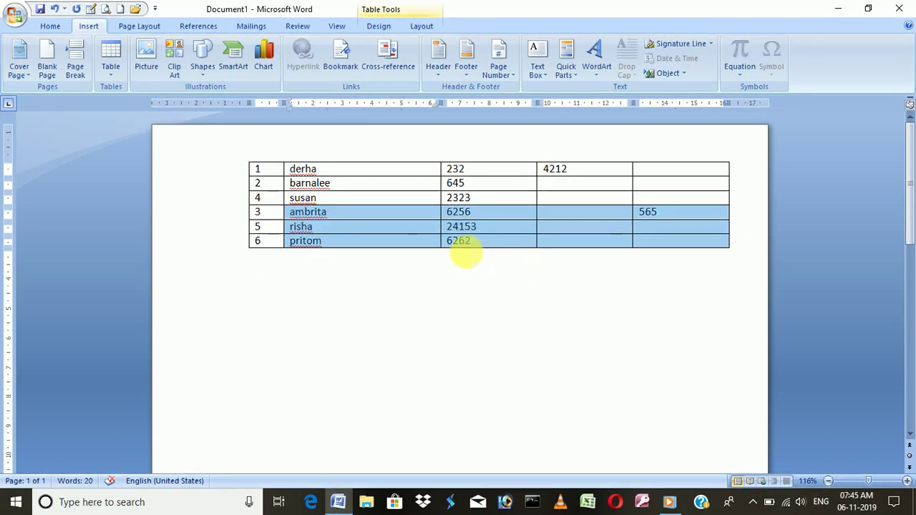
click(654, 243)
drag(653, 243, 252, 212)
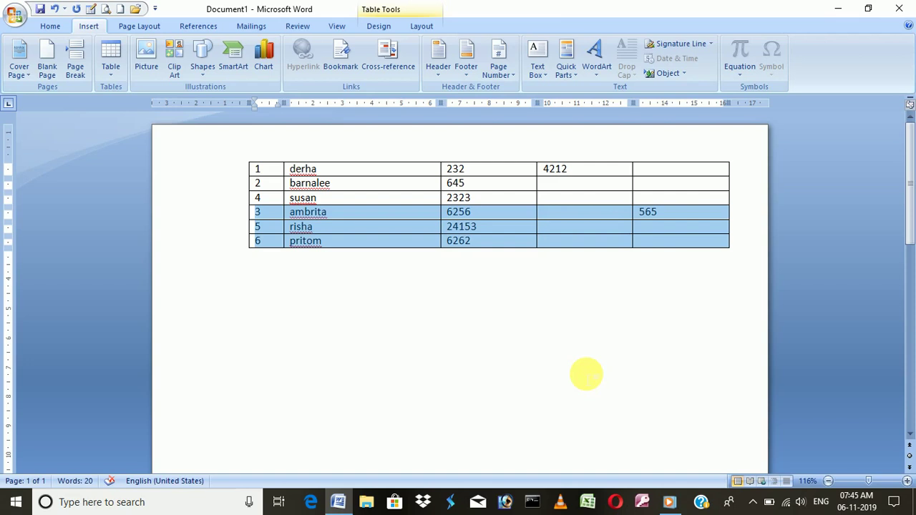
key(ctrl+shift+Return)
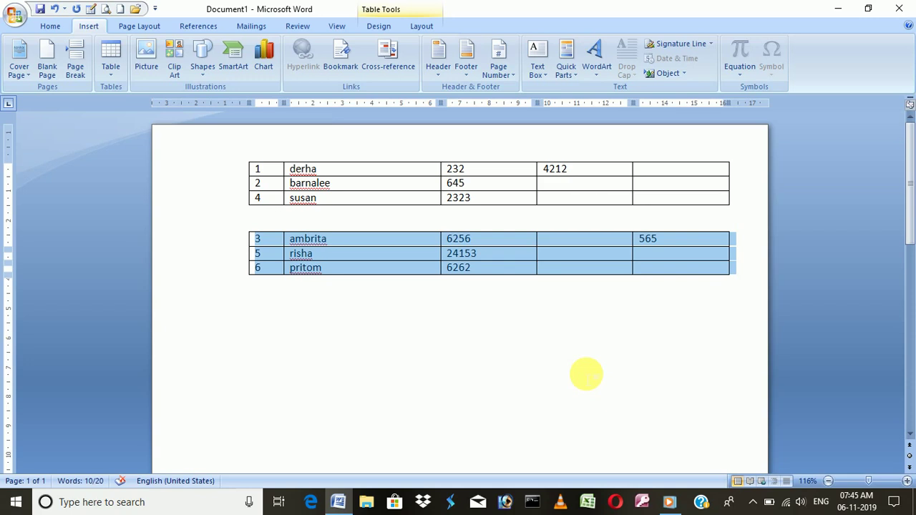
key(alt+shift+Up)
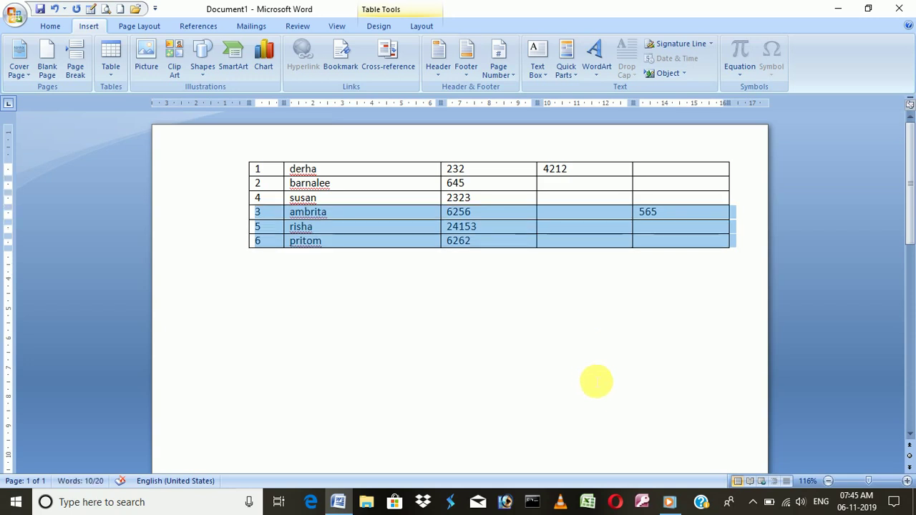
Step: Insert a new table row directly below the third row
click(744, 206)
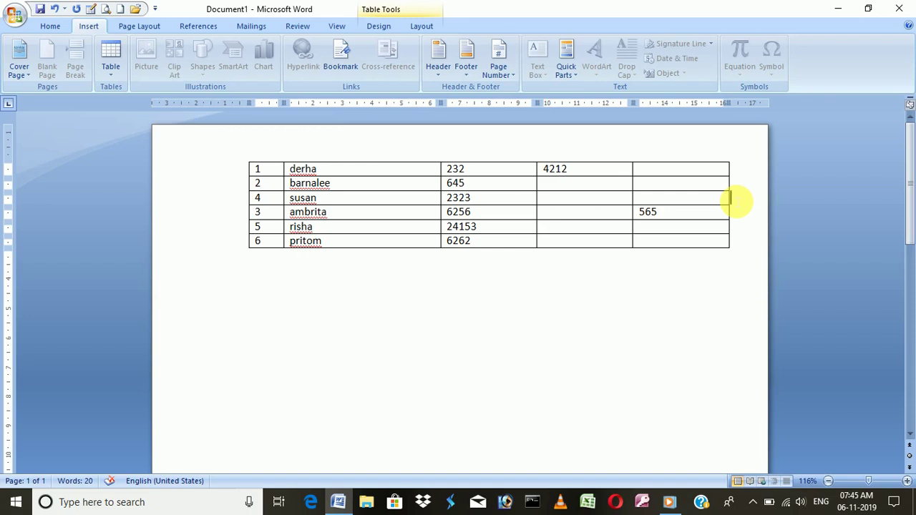
key(Return)
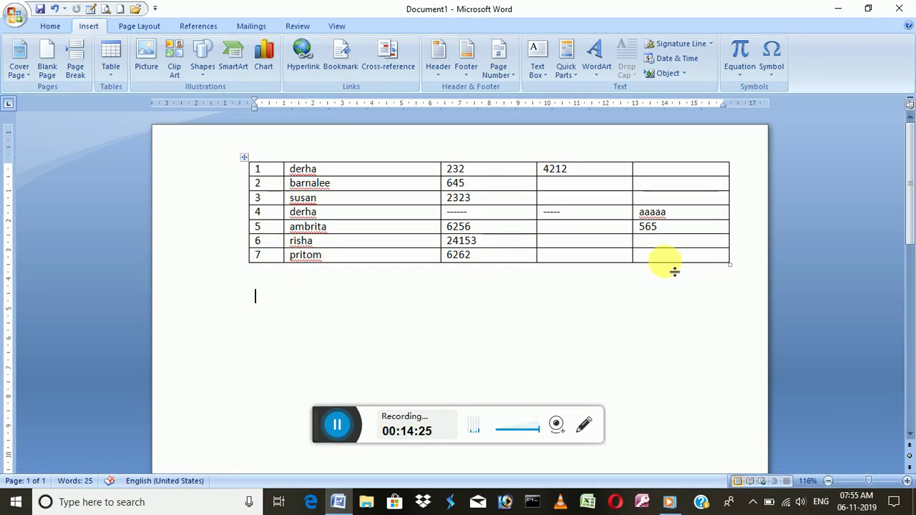
Step: Try to move the last table row, selected together with the empty paragraph below, up to the top of the table
drag(667, 262, 333, 268)
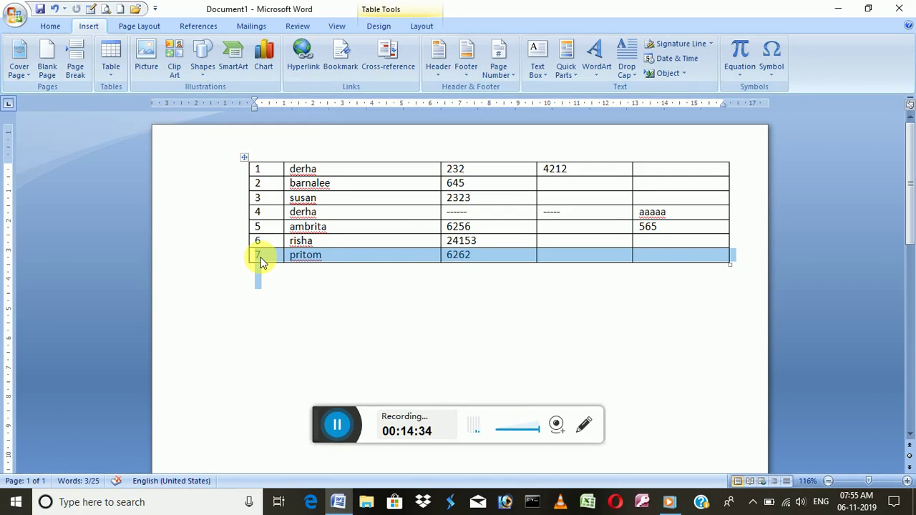
key(alt+shift+Up)
key(alt+shift+Up)
key(alt+shift+Up)
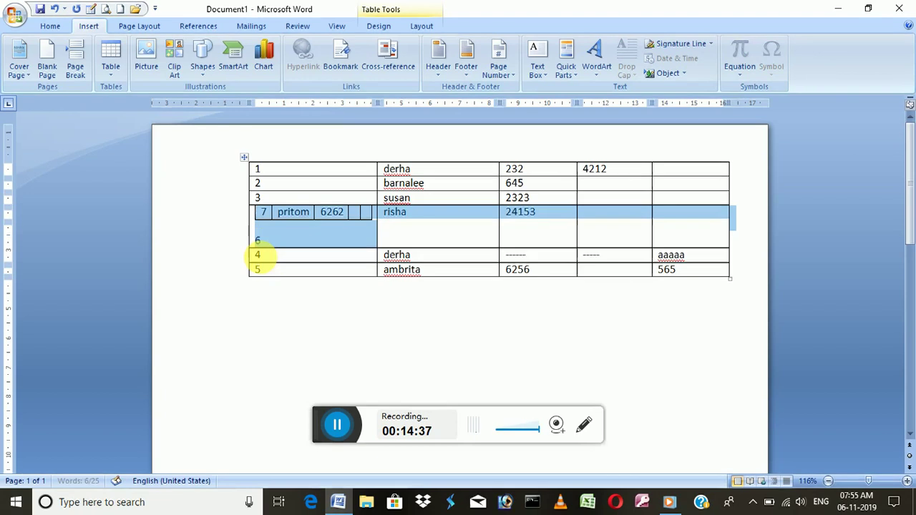
key(alt+shift+Up)
key(alt+shift+Up)
key(alt+shift+Up)
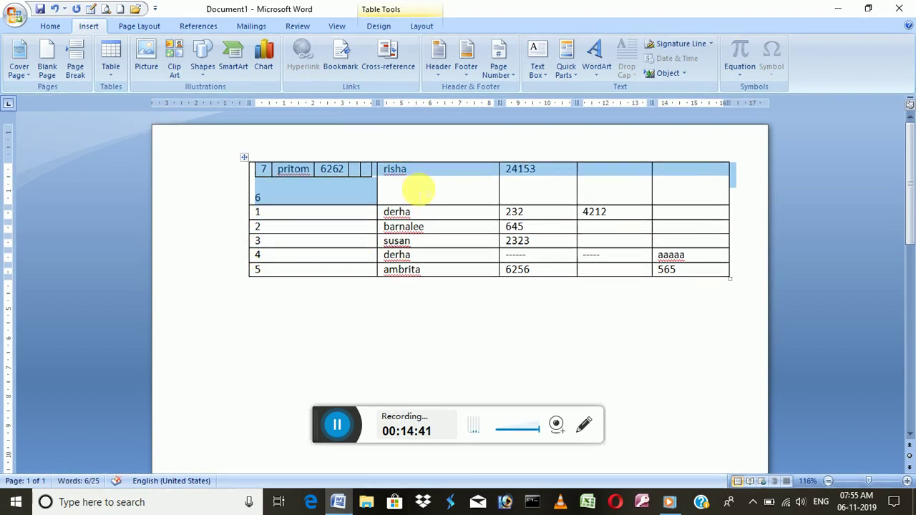
click(415, 198)
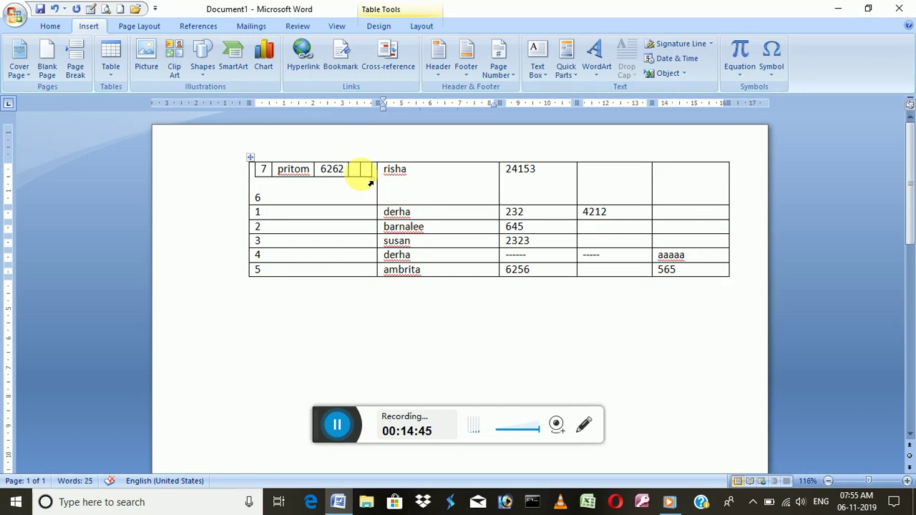
Step: Undo the upward row moves back to the table's original row order
key(alt+shift+Down)
key(alt+shift+Down)
key(alt+shift+Down)
key(alt+shift+Down)
key(alt+shift+Down)
key(alt+shift+Down)
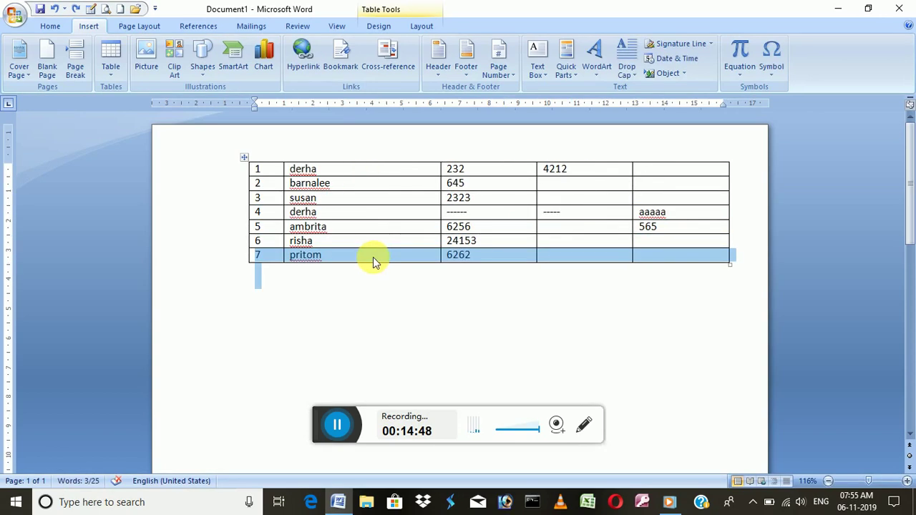
click(306, 261)
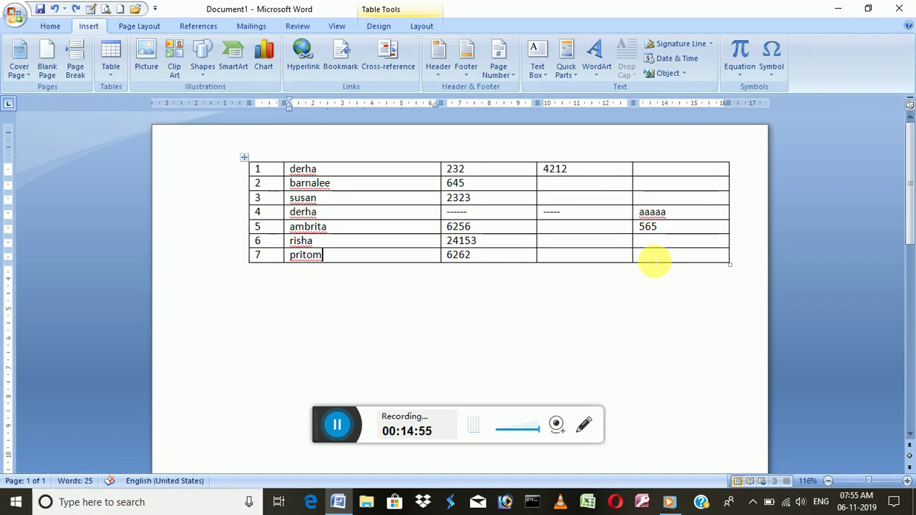
Step: Move the table row numbered 7 up to the top of the table
drag(649, 262, 262, 255)
click(262, 256)
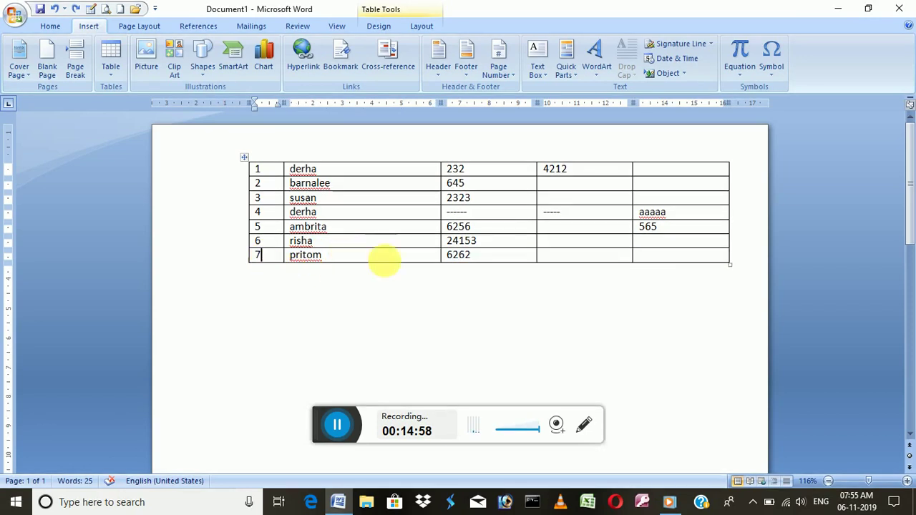
drag(664, 265, 335, 252)
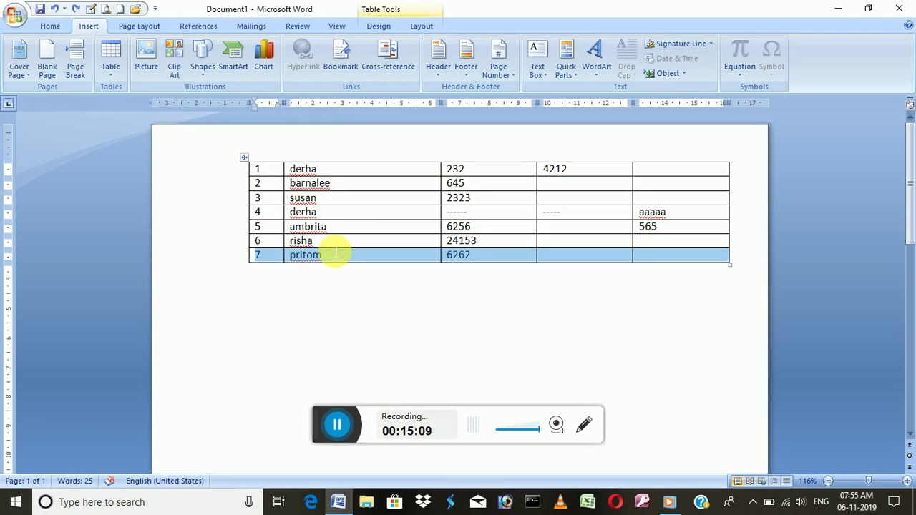
key(alt+shift+Up)
key(alt+shift+Up)
key(alt+shift+Up)
key(alt+shift+Up)
key(alt+shift+Up)
key(alt+shift+Up)
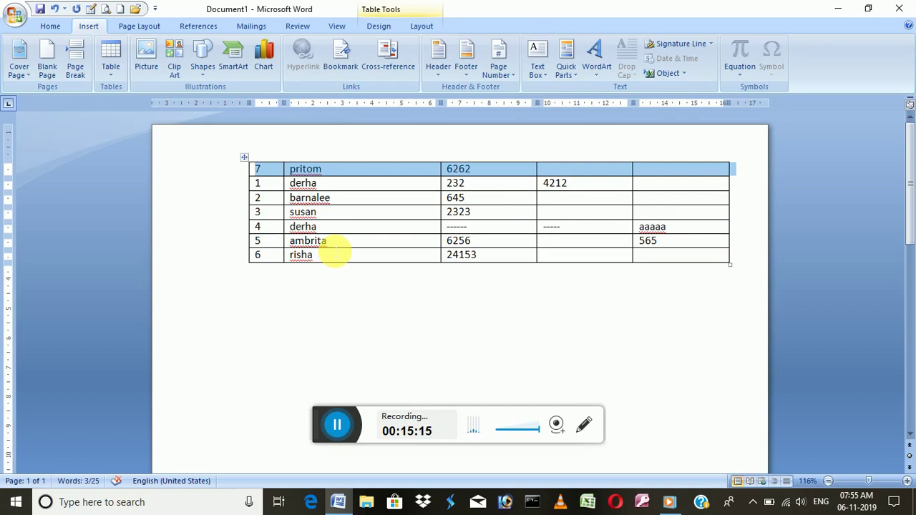
Step: Move the row numbered 7 back down to the bottom of the table
key(alt+shift+Down)
key(alt+shift+Down)
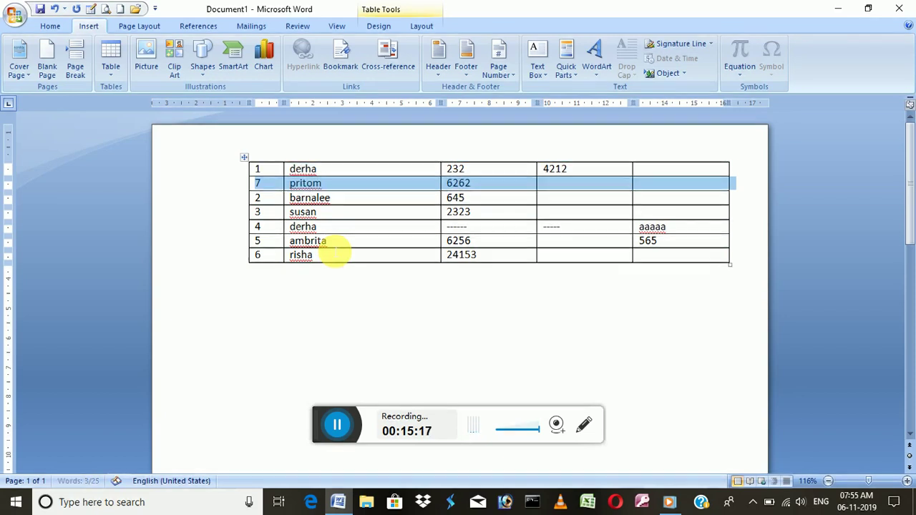
key(alt+shift+Down)
key(alt+shift+Down)
key(alt+shift+Down)
key(alt+shift+Down)
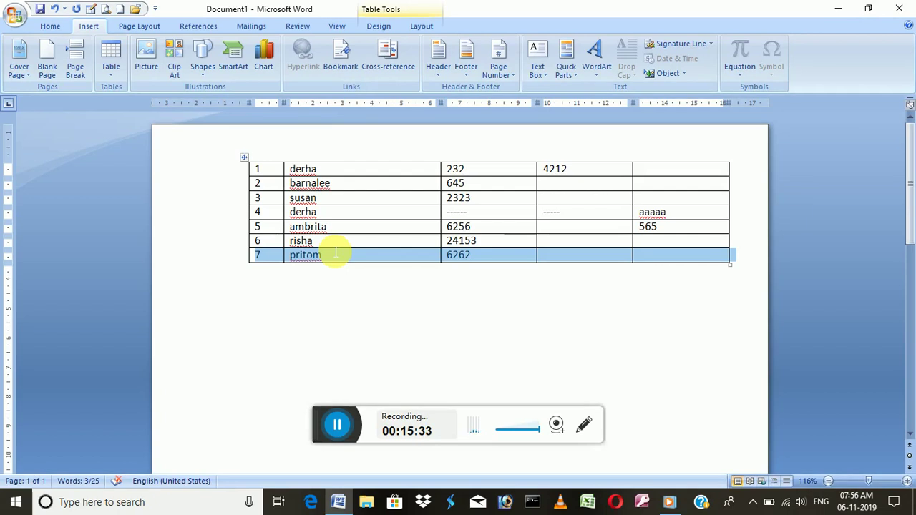
click(731, 213)
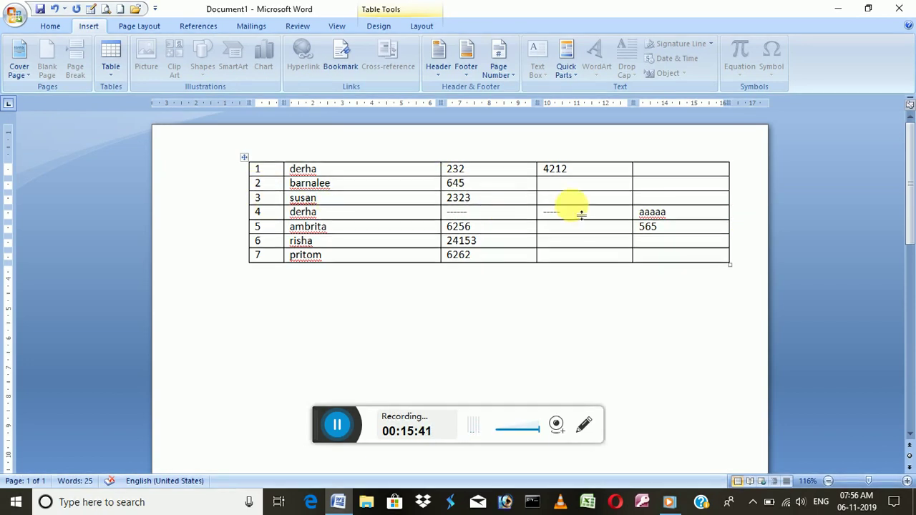
Step: Merge all cells of the table's first three rows into a single cell, and undo the merge
drag(679, 183, 252, 180)
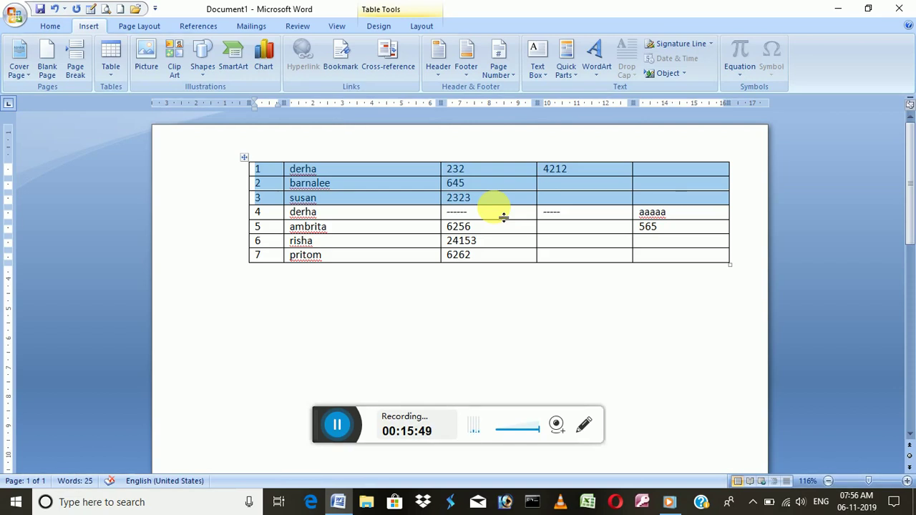
key(alt)
key(a)
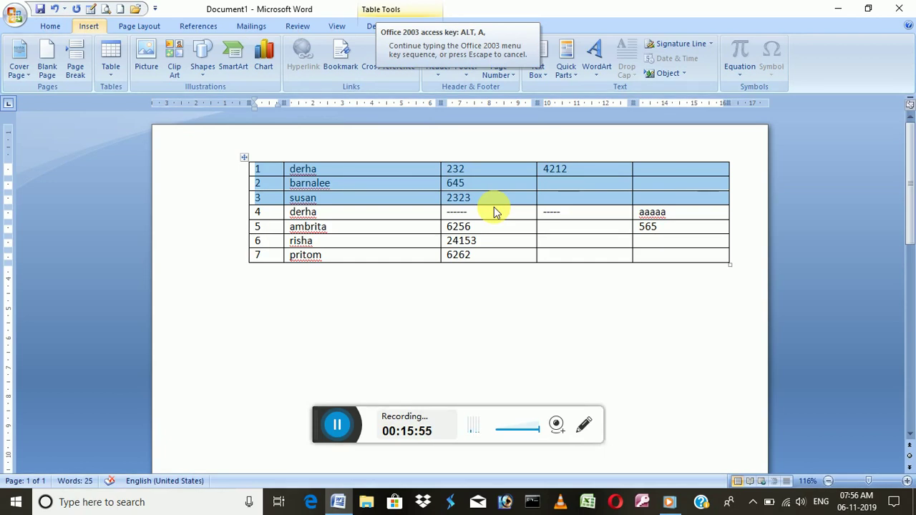
key(m)
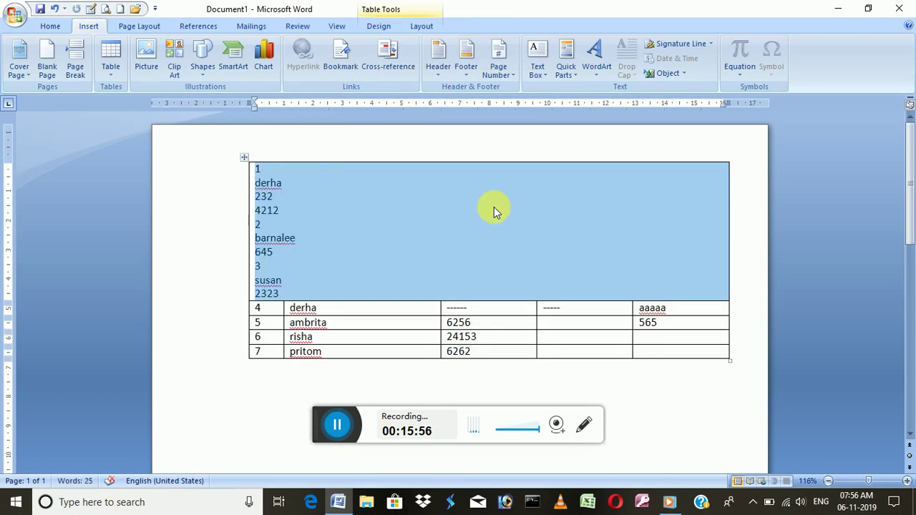
click(414, 198)
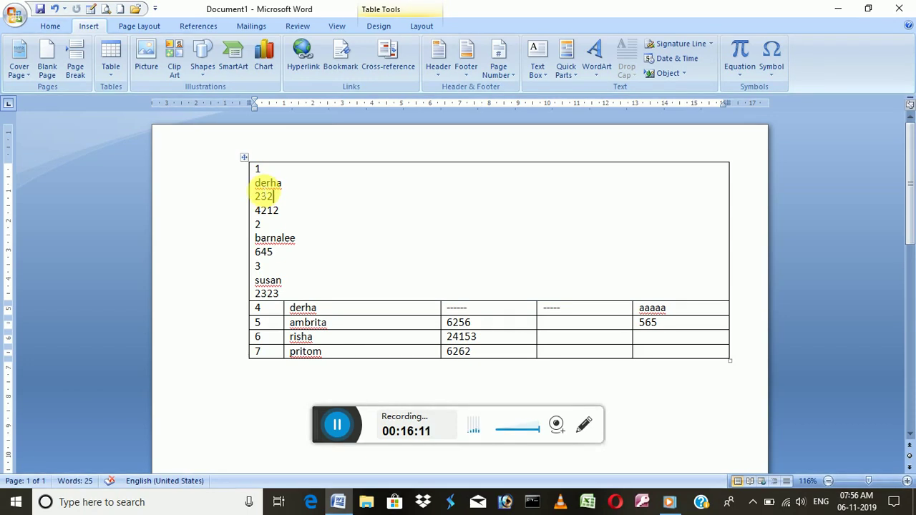
key(ctrl+z)
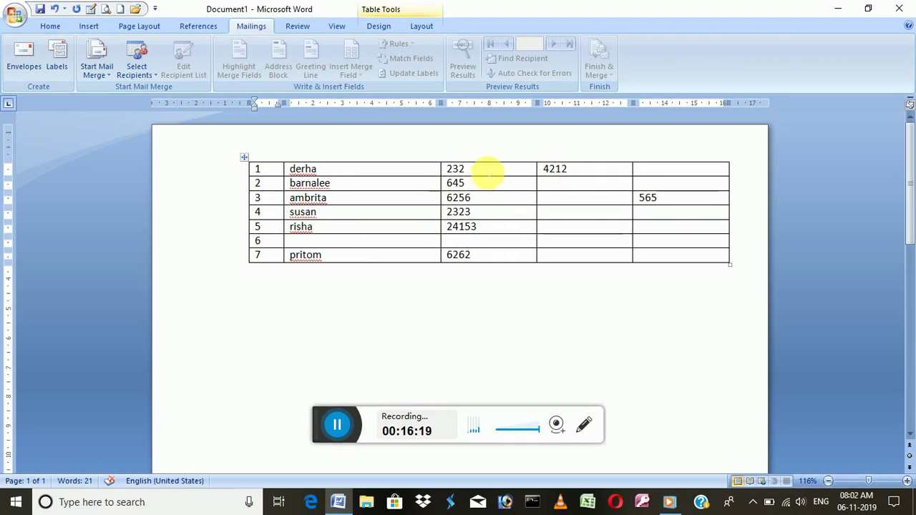
drag(470, 176, 351, 171)
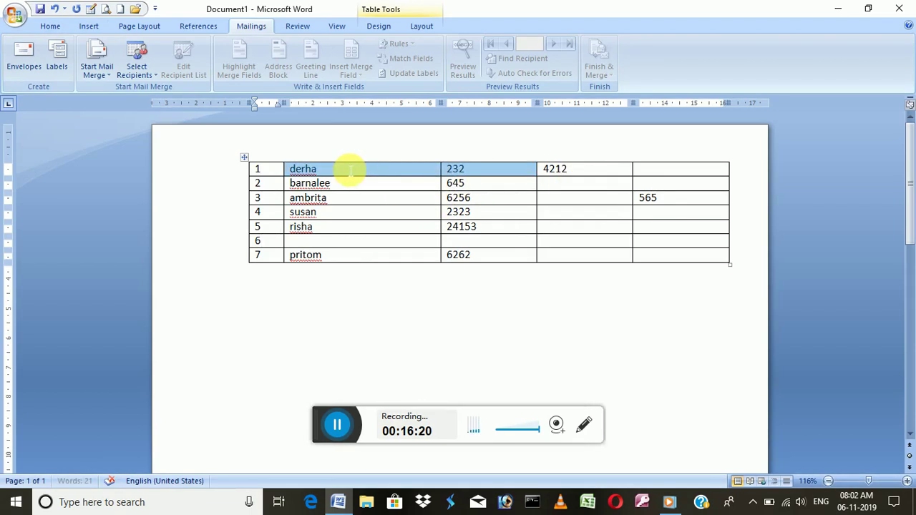
drag(612, 174, 358, 174)
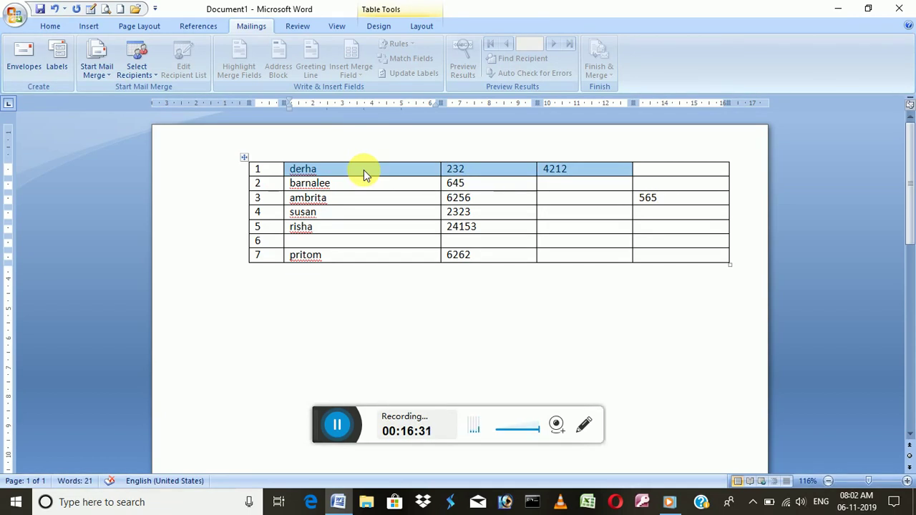
key(alt)
key(a)
key(a)
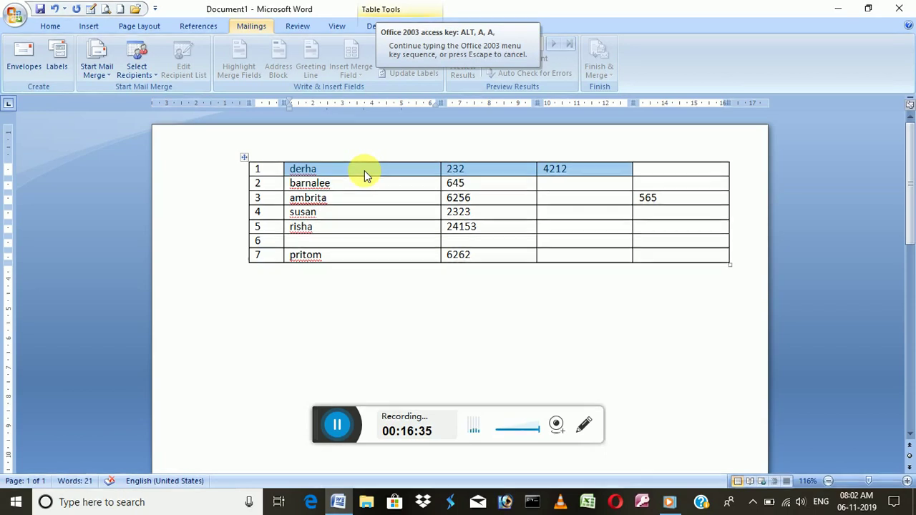
click(401, 170)
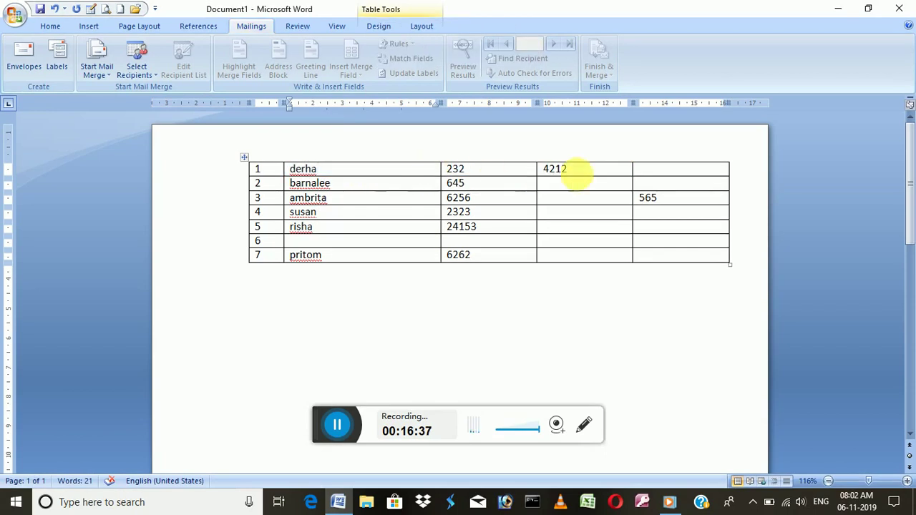
Step: Merge the first four cells of the table's first row into a single cell
drag(572, 172, 260, 170)
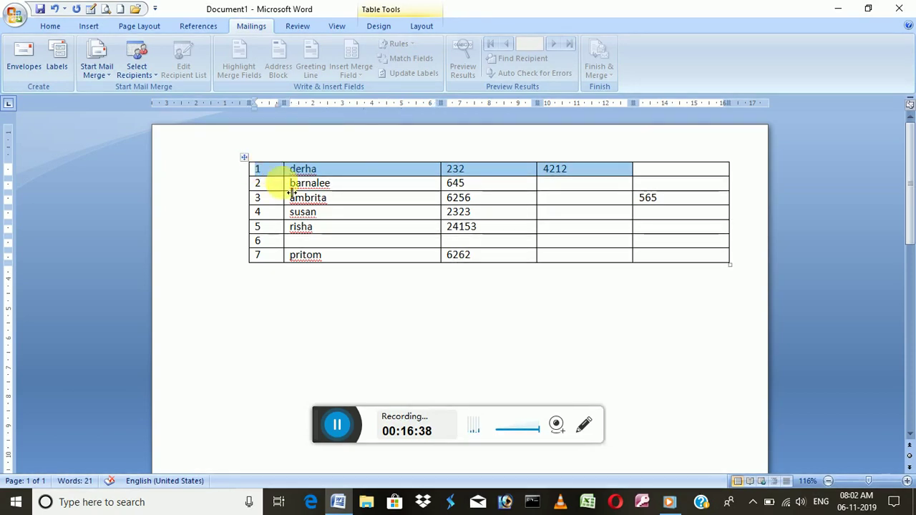
key(alt+a)
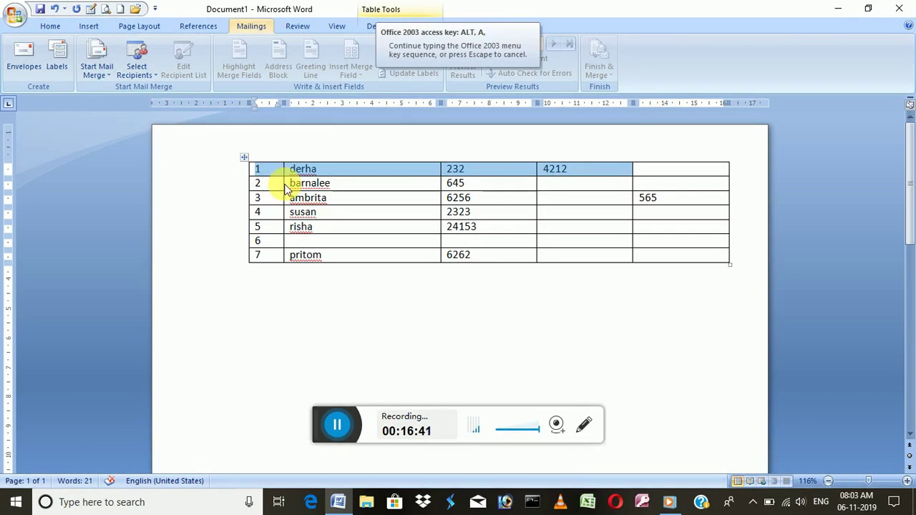
key(m)
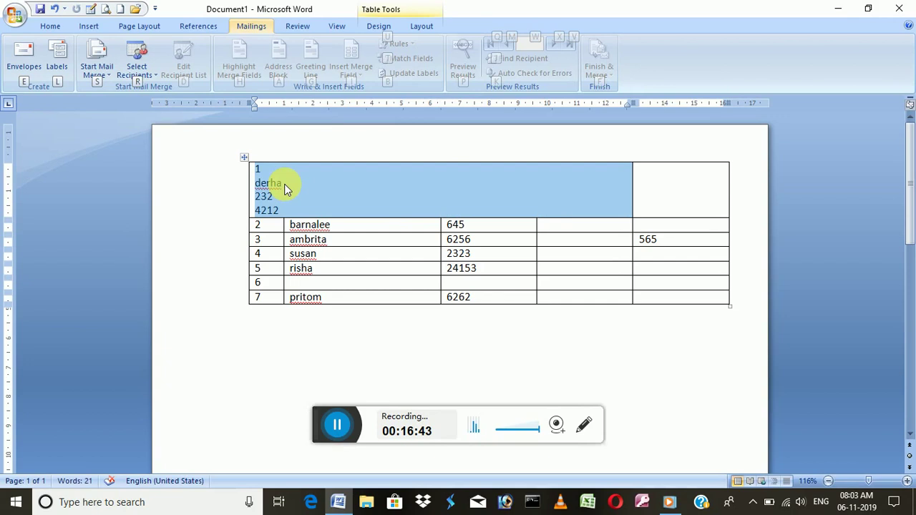
click(404, 196)
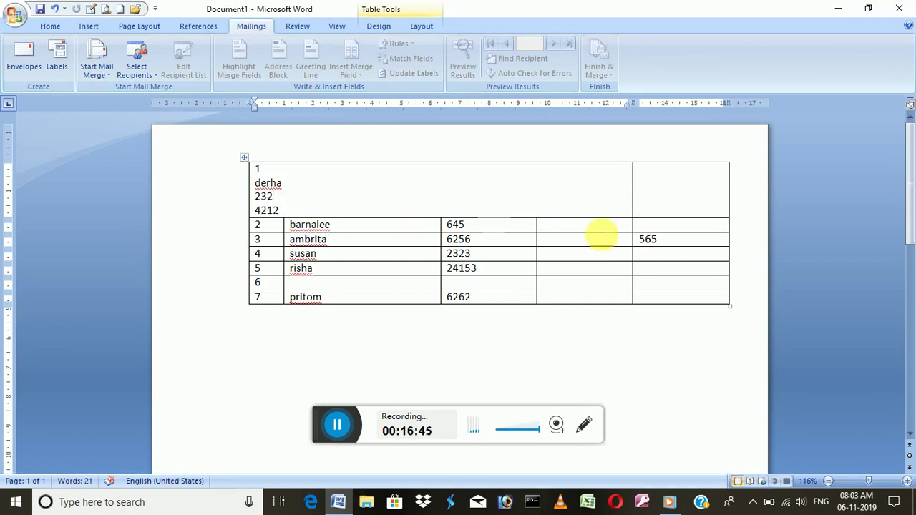
click(575, 229)
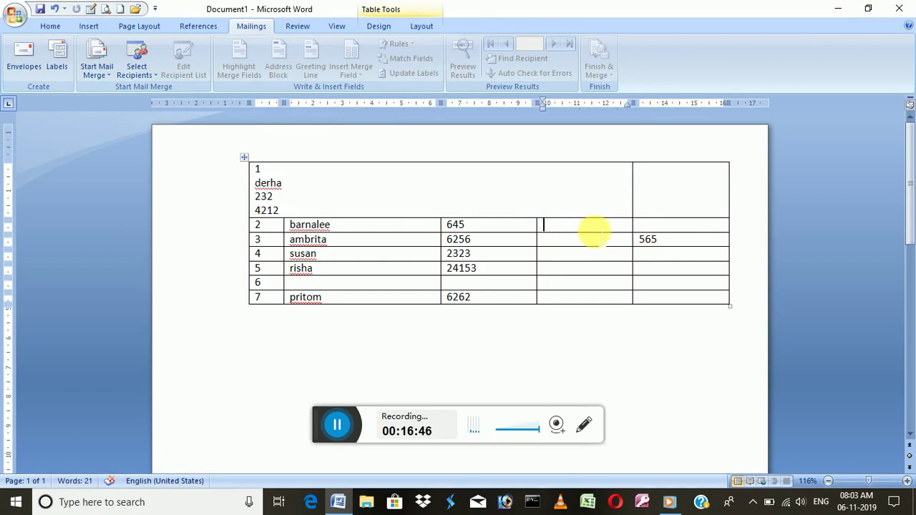
mouse_move(656, 196)
mouse_down()
mouse_move(575, 199)
mouse_move(659, 193)
mouse_up()
drag(662, 191, 604, 193)
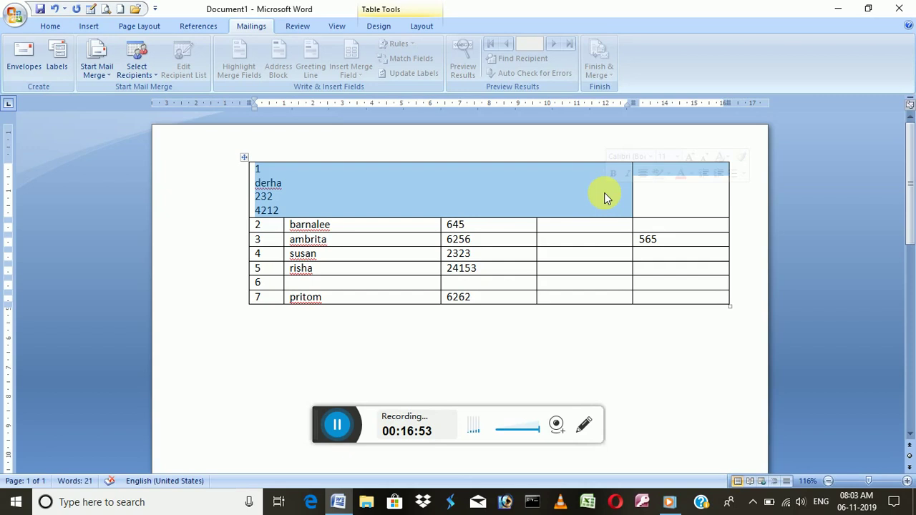
key(alt)
key(a)
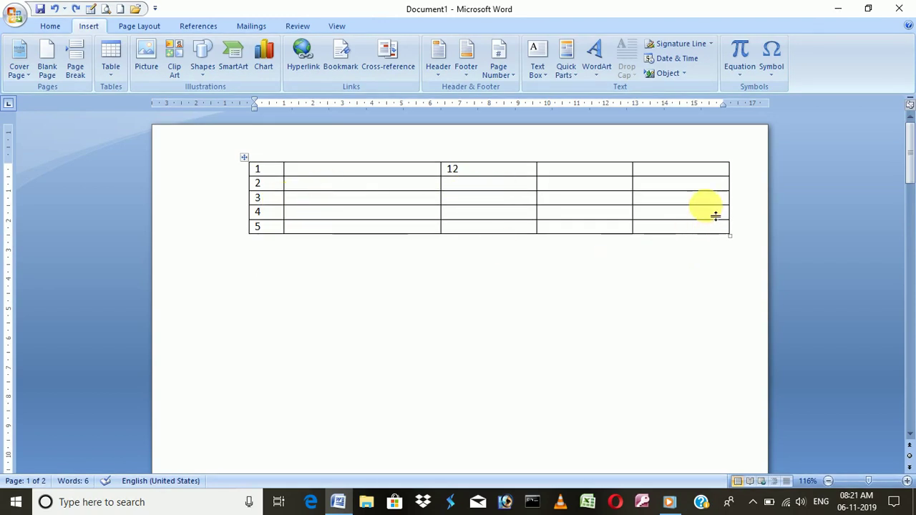
Step: Split the table above the row numbered 3
drag(686, 198, 270, 202)
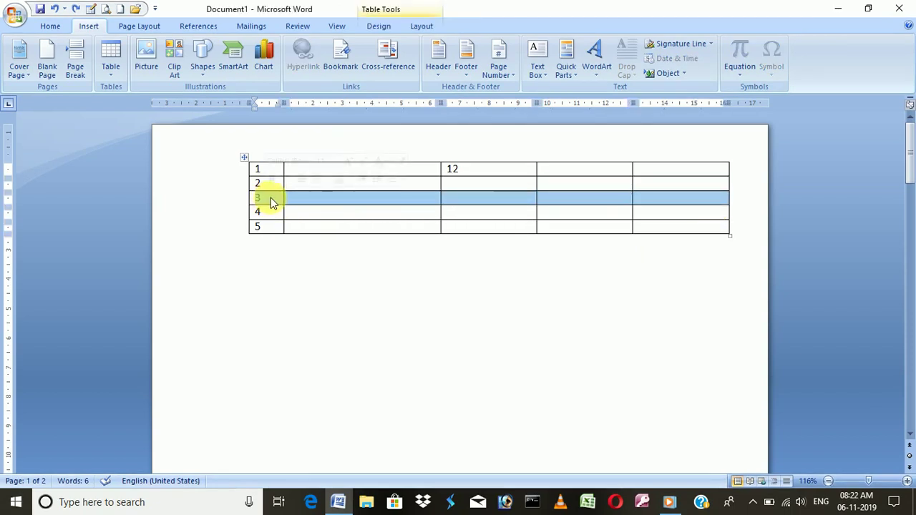
click(272, 200)
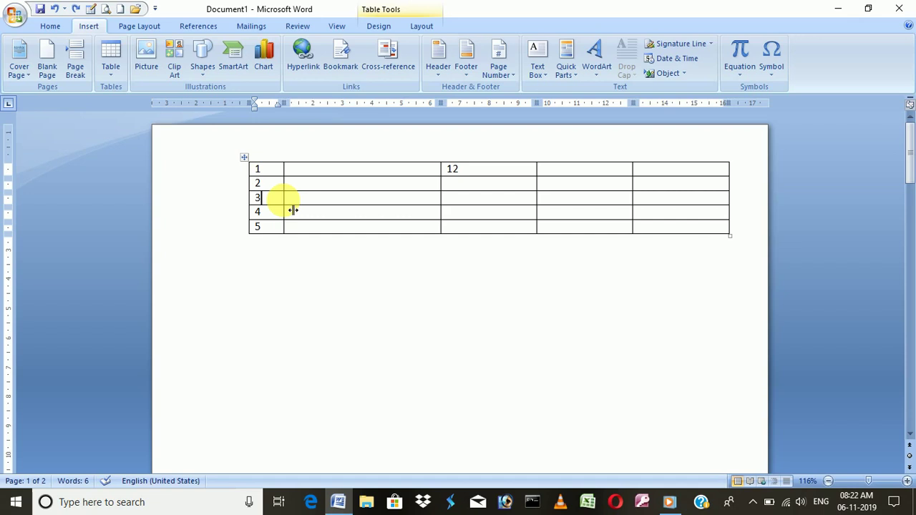
key(ctrl+shift+Return)
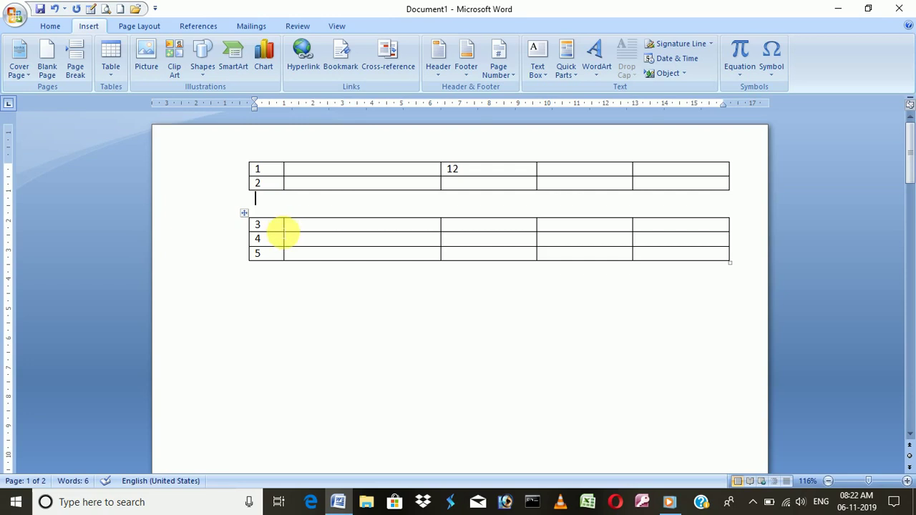
Step: Rejoin the split table by moving the rows numbered 3, 4 and 5 up into the upper table one at a time
click(282, 231)
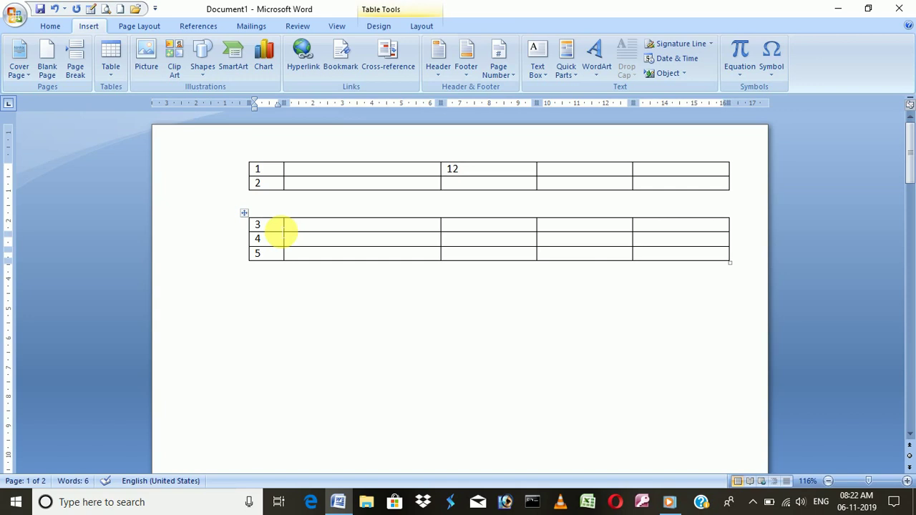
key(alt+shift+Up)
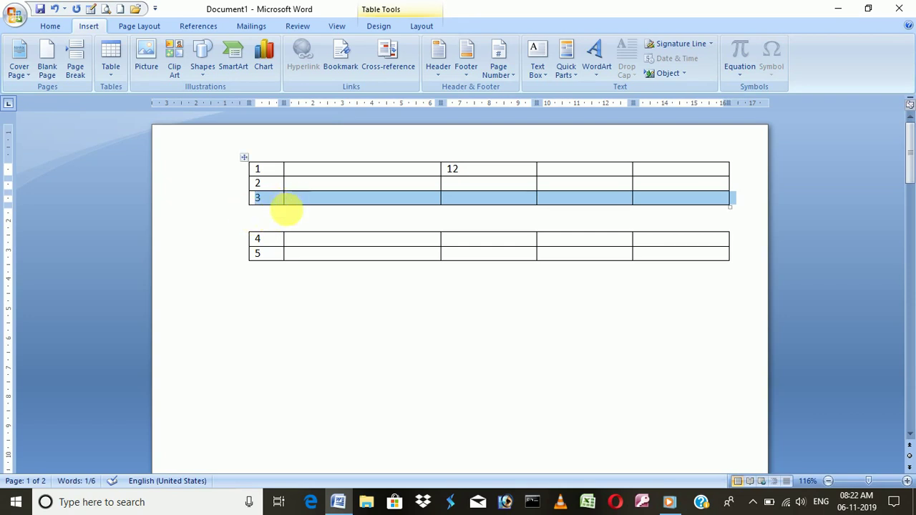
click(283, 243)
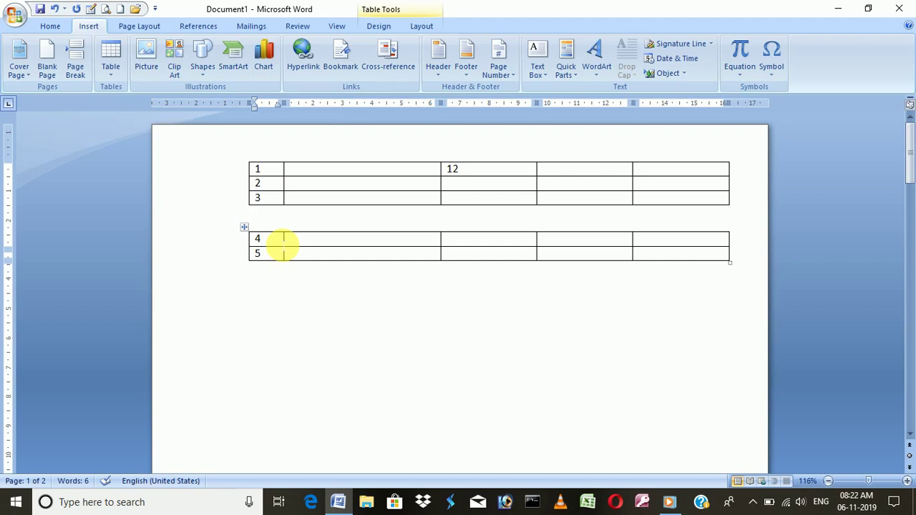
key(alt+shift+Up)
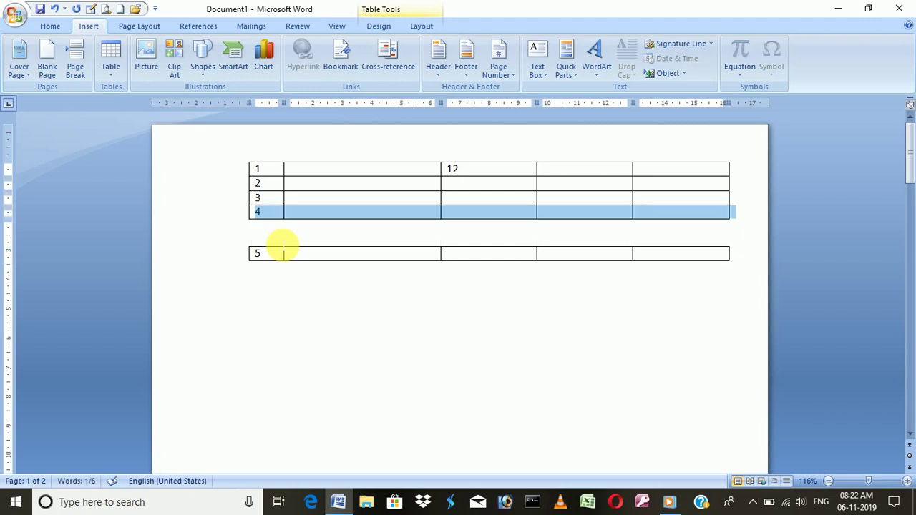
click(281, 262)
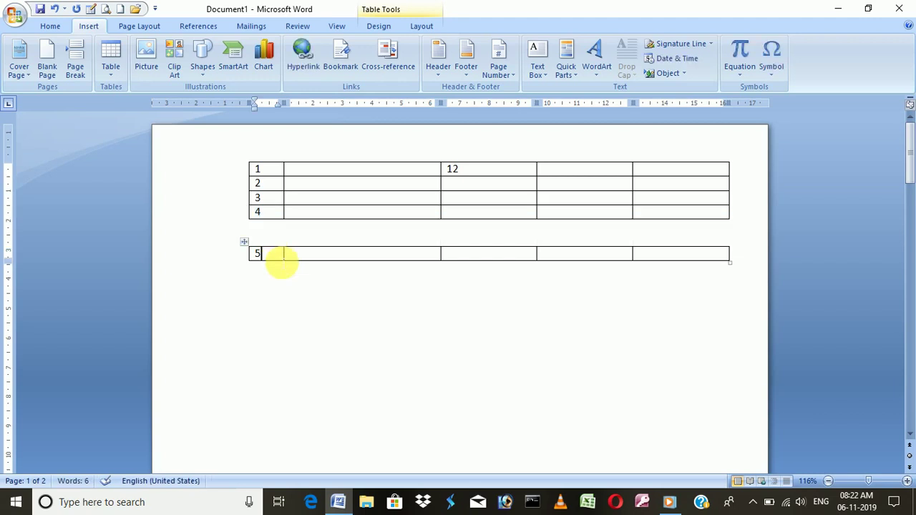
key(alt+shift+Up)
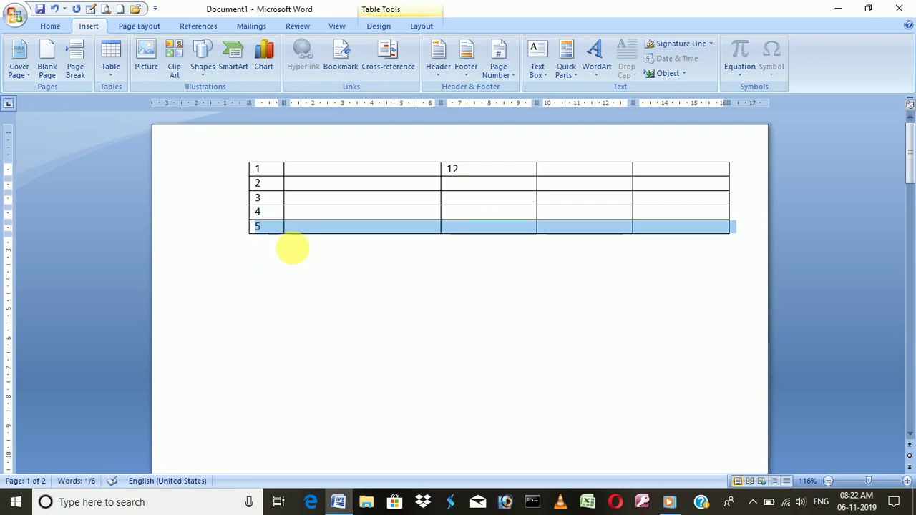
Step: Split the rejoined table once more so the row numbered 3 starts a second table
click(274, 202)
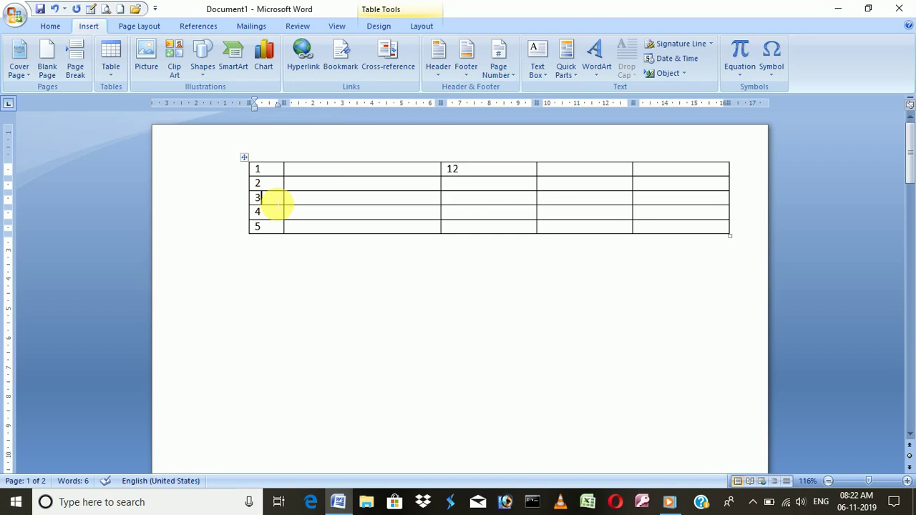
key(ctrl+shift+Return)
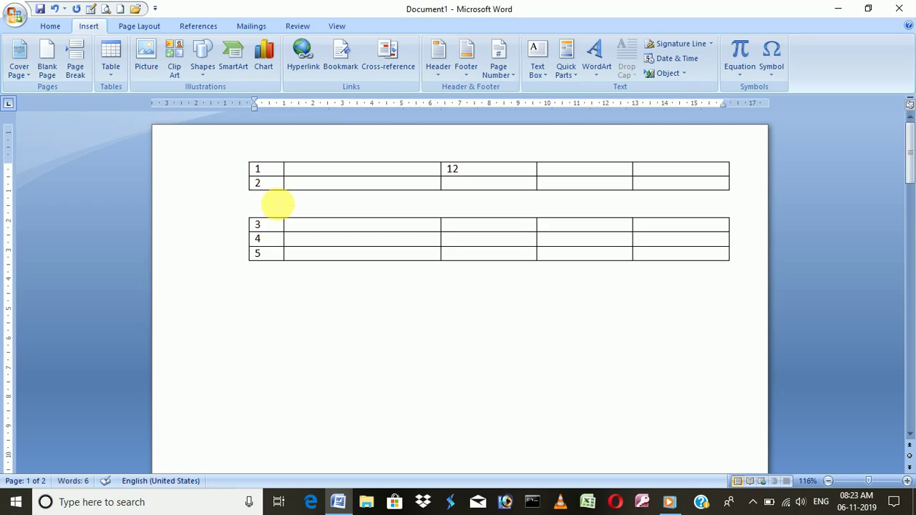
drag(265, 254, 252, 221)
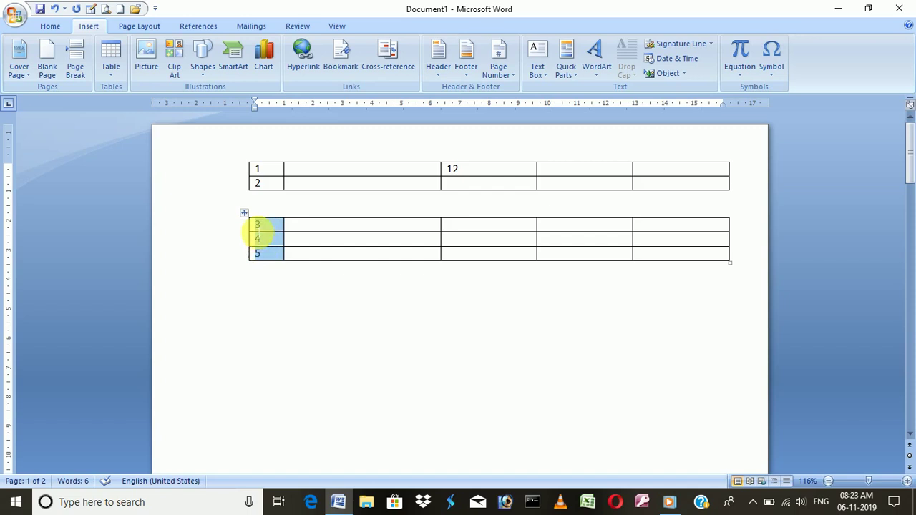
click(271, 222)
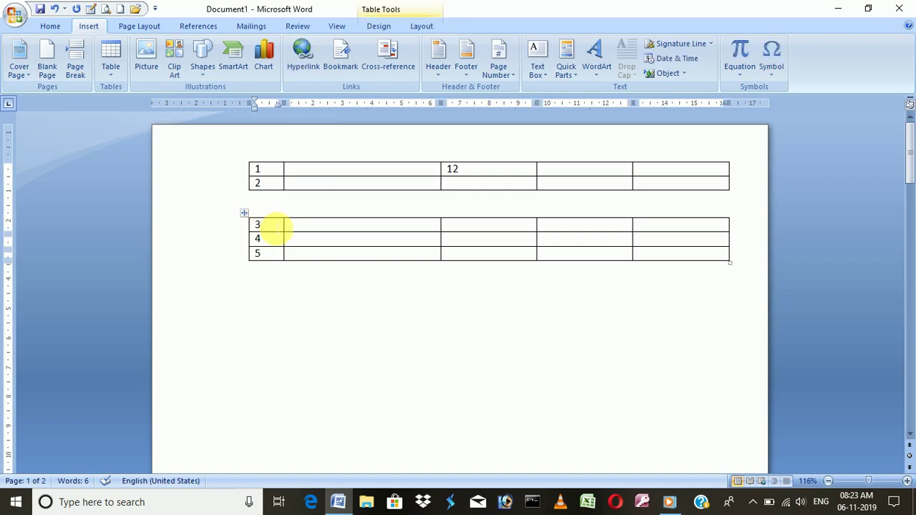
Step: Undo the latest table split and the preceding row moves
key(ctrl+z)
key(ctrl+z)
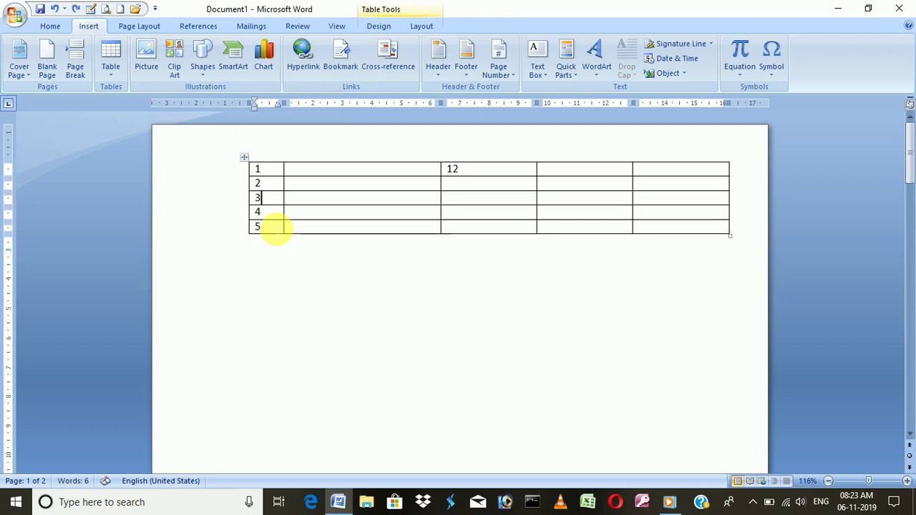
key(ctrl+z)
key(ctrl+z)
key(ctrl+z)
key(ctrl+z)
key(ctrl+z)
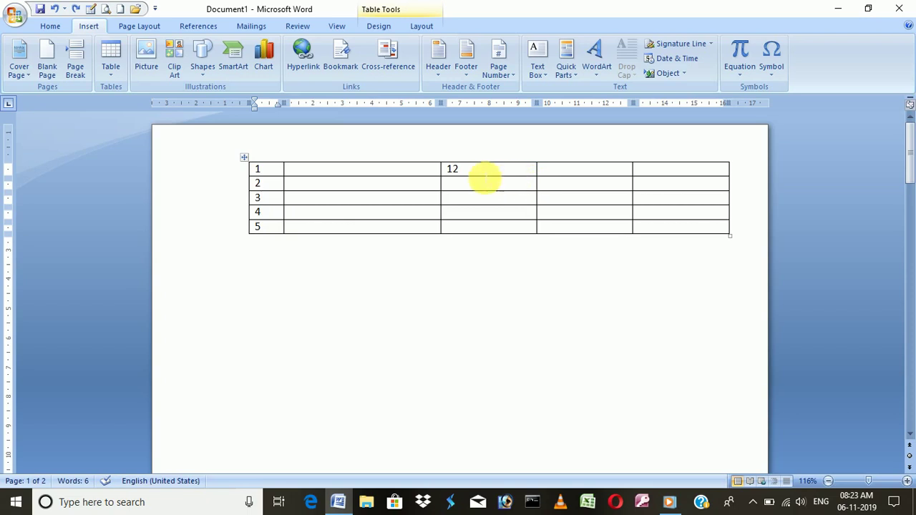
Step: Delete the table's third column, which contains the value 12
drag(510, 231, 477, 171)
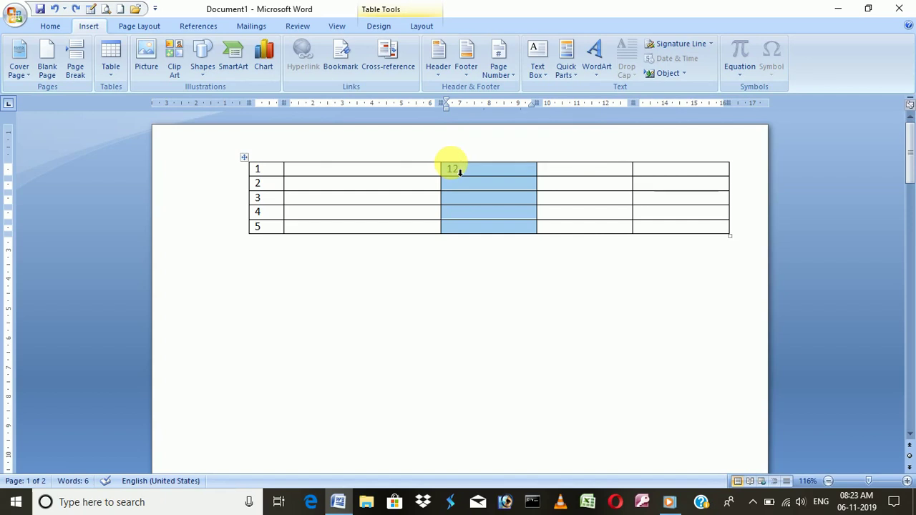
right_click(459, 170)
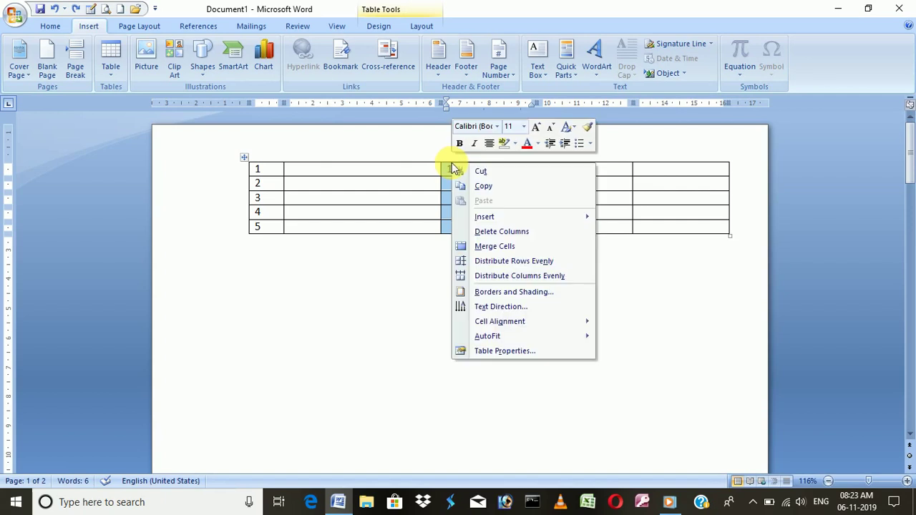
click(498, 233)
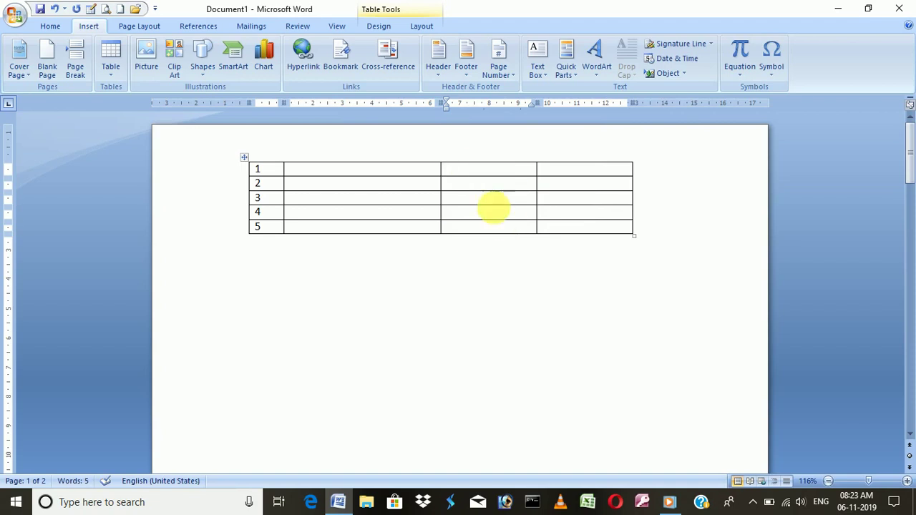
Step: Delete the two remaining empty columns after the table's second column, one at a time
drag(507, 230, 463, 174)
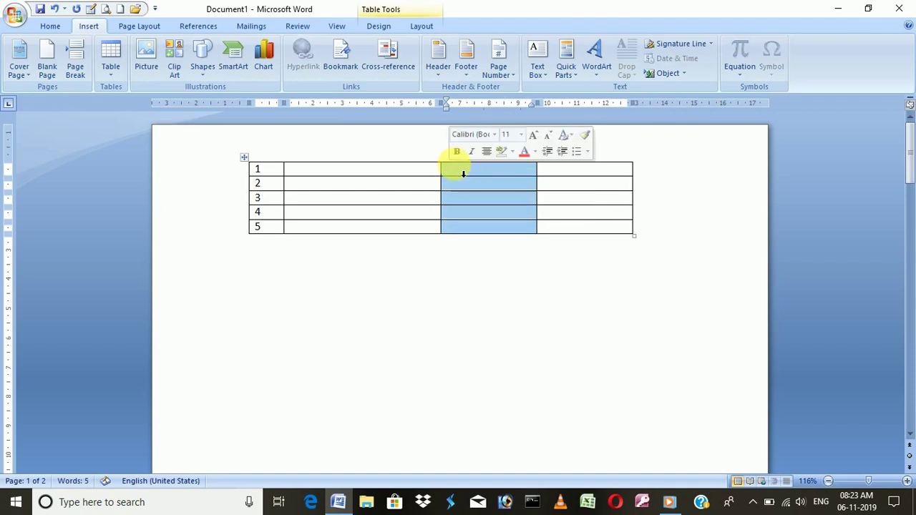
right_click(455, 164)
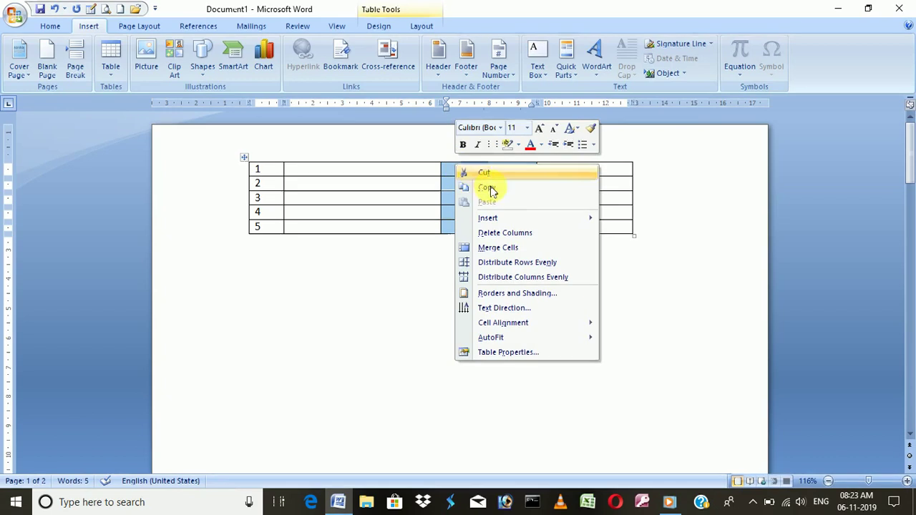
click(503, 235)
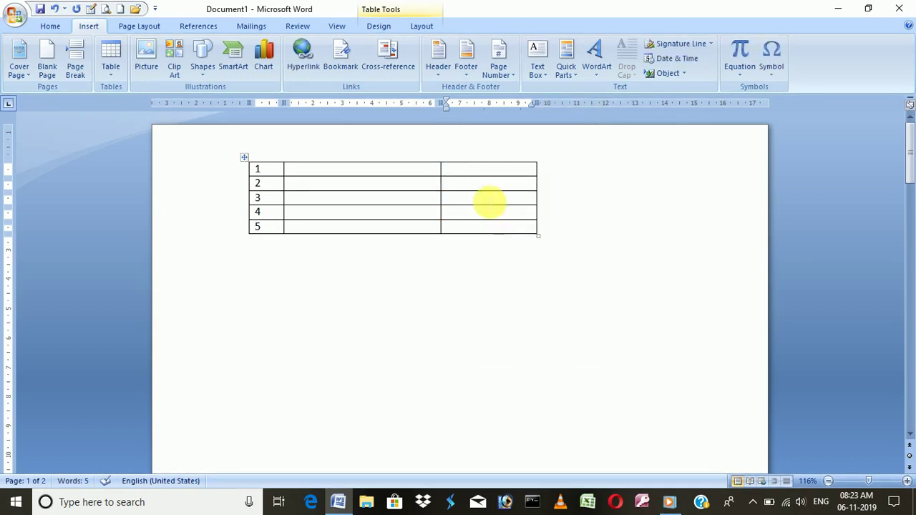
drag(480, 168, 477, 225)
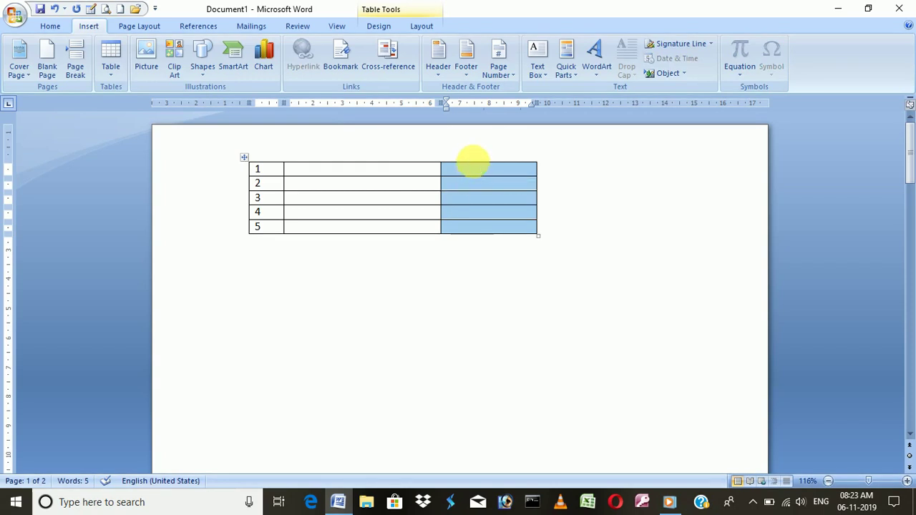
right_click(474, 164)
click(527, 231)
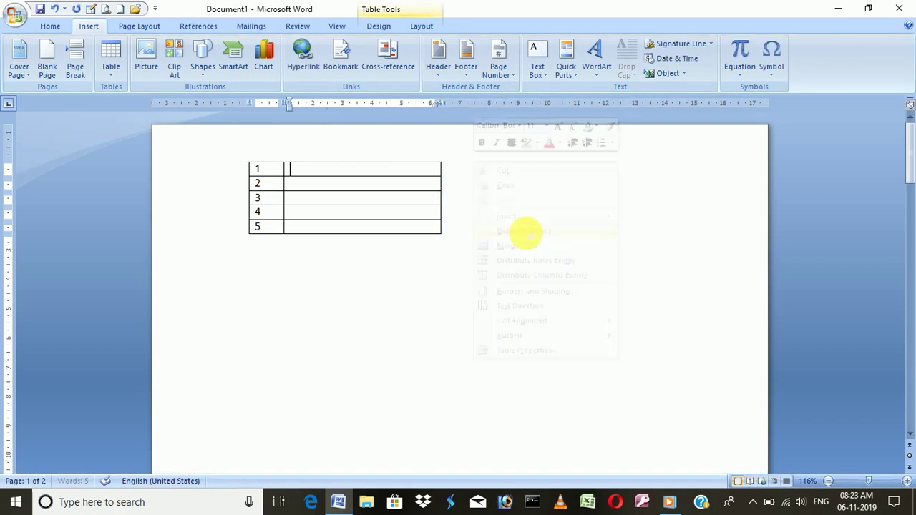
Step: Undo the column deletions and enter 5 in the first cell of the table's last row
key(ctrl+z)
key(ctrl+z)
key(ctrl+z)
key(ctrl+z)
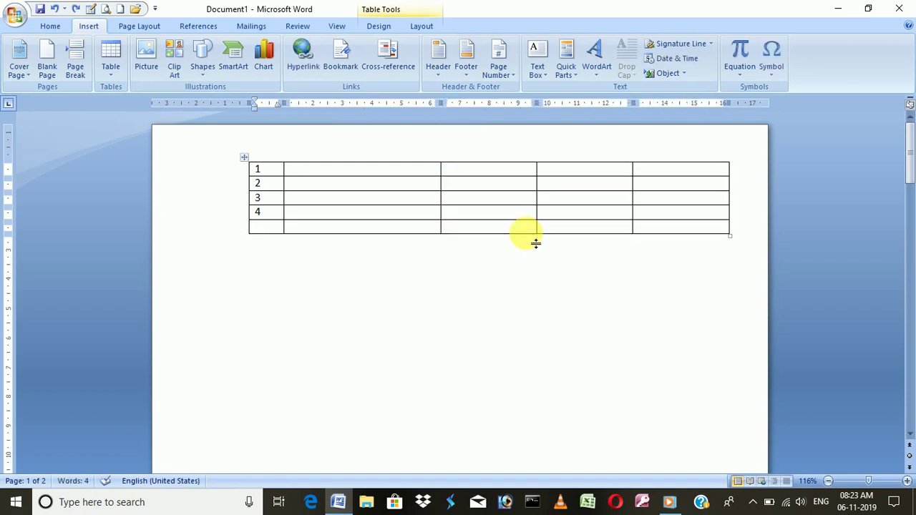
text(5)
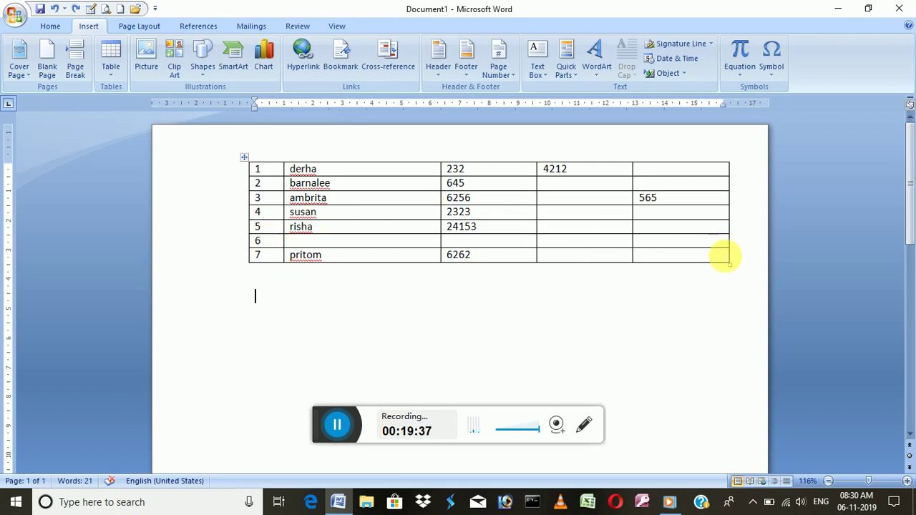
Step: Delete the entire row numbered 6 from the seven-row table of names
drag(704, 243, 256, 250)
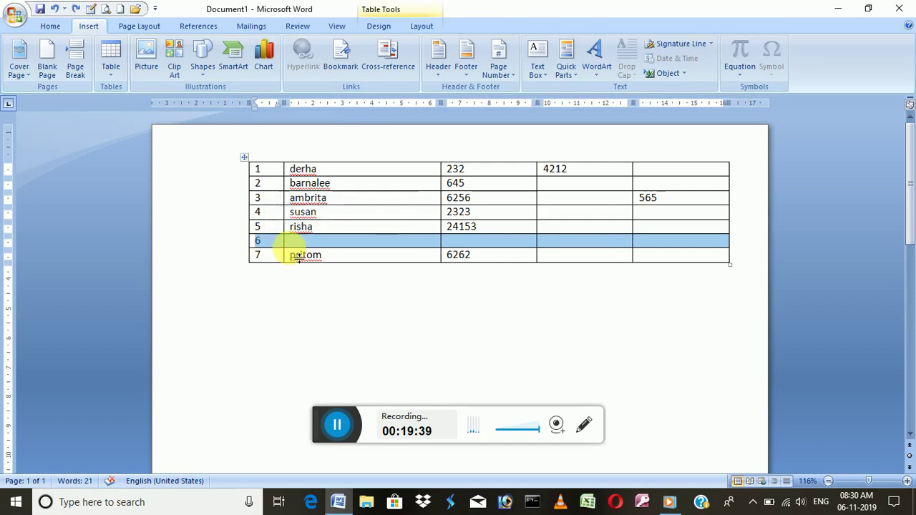
right_click(487, 240)
click(510, 308)
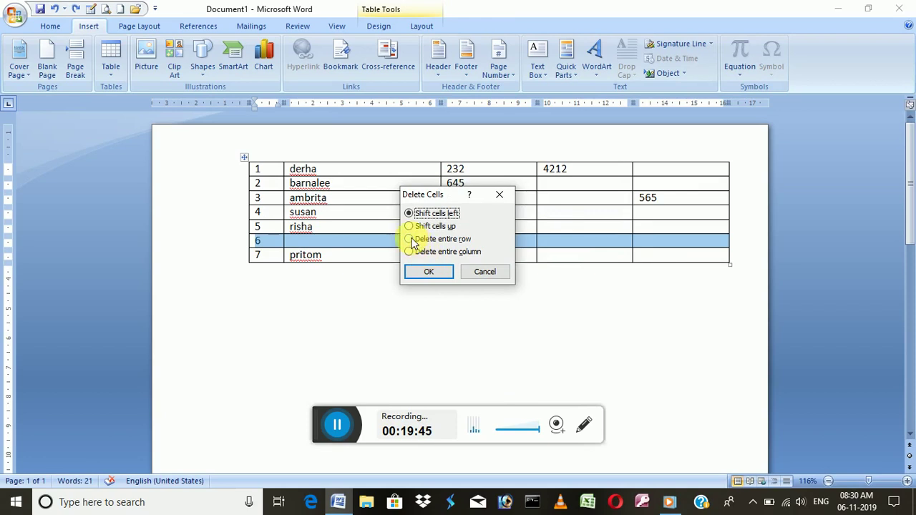
click(408, 239)
click(429, 272)
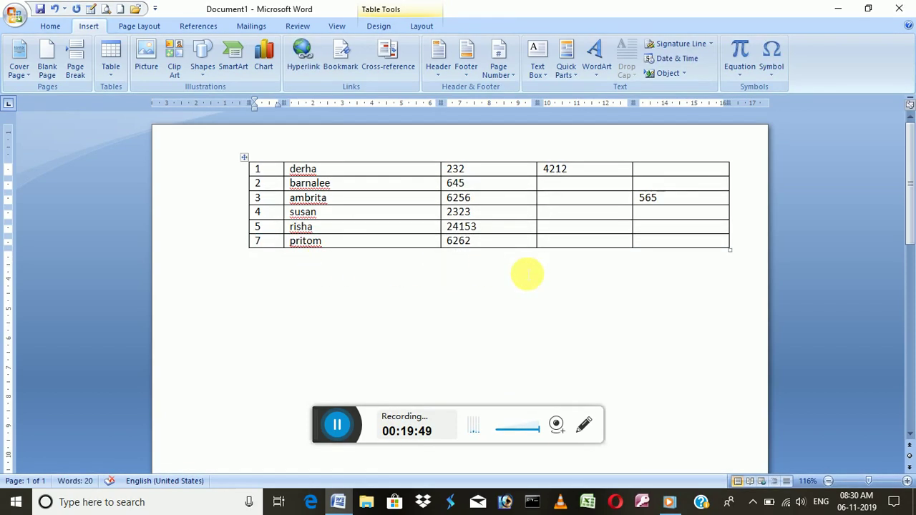
Step: Delete the entire row numbered 7 from the table of names
drag(444, 247, 444, 251)
click(500, 293)
drag(689, 248, 303, 241)
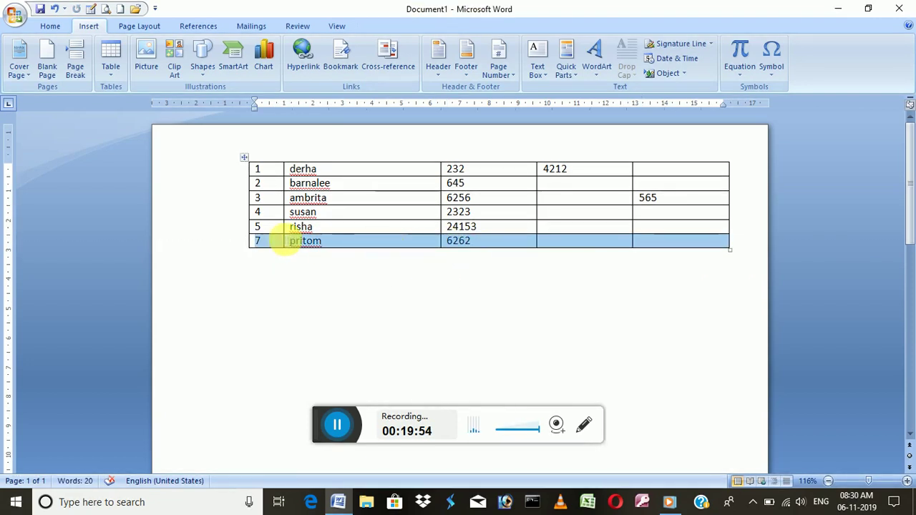
right_click(589, 242)
click(626, 312)
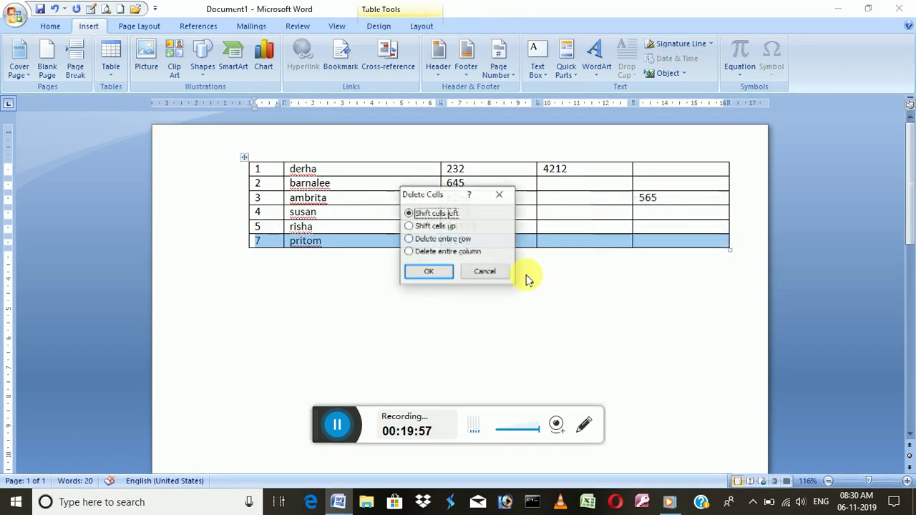
click(421, 238)
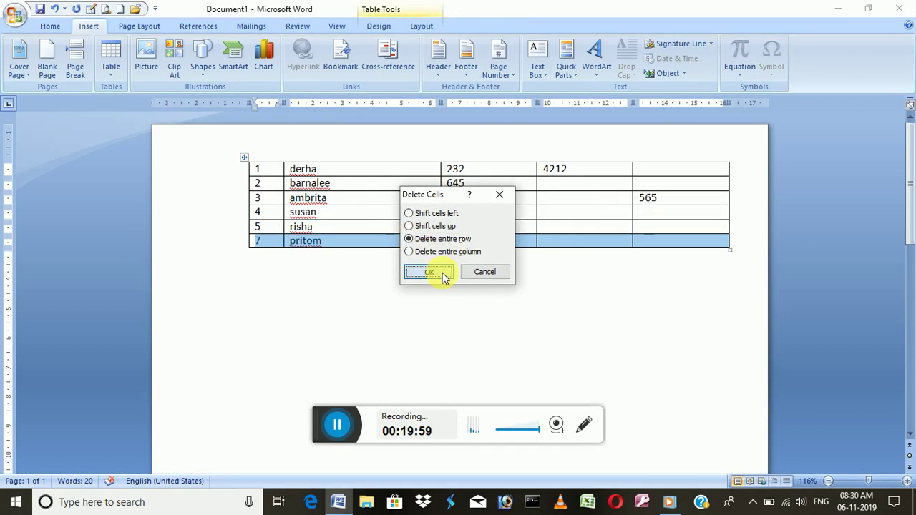
click(433, 272)
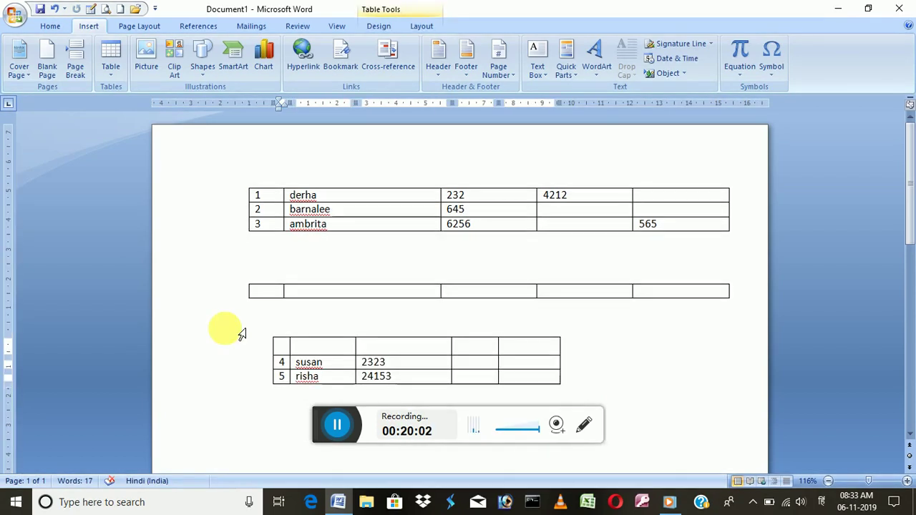
Step: Move the table with rows 4 and 5 over the blank one-row table, above the first table, and back below the others
mouse_move(262, 372)
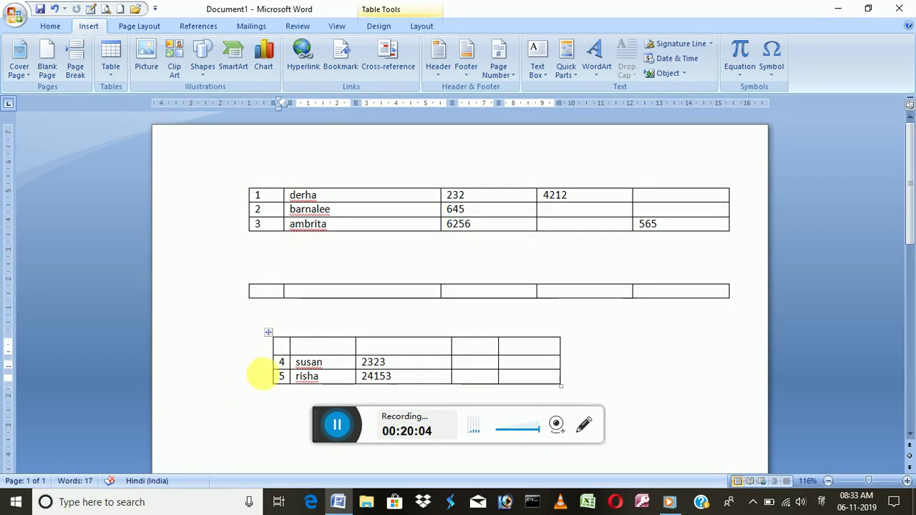
click(276, 340)
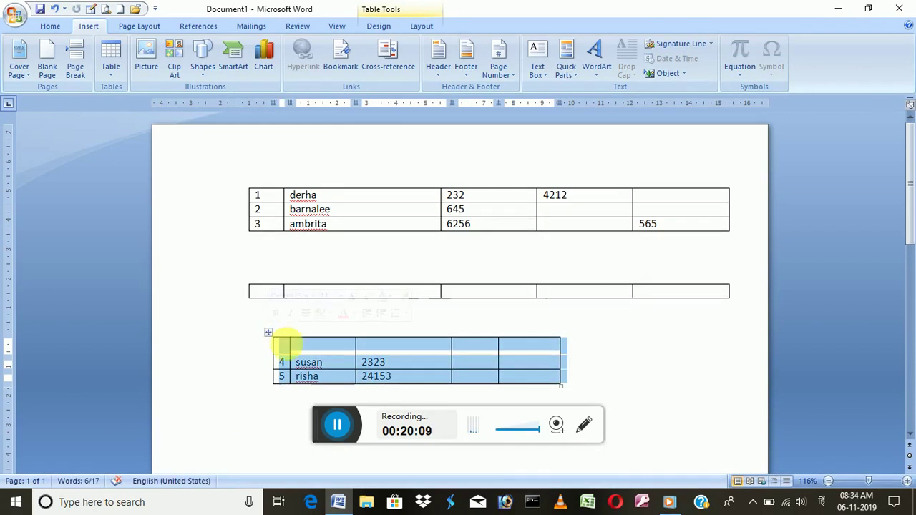
click(632, 369)
click(267, 332)
drag(268, 332, 196, 318)
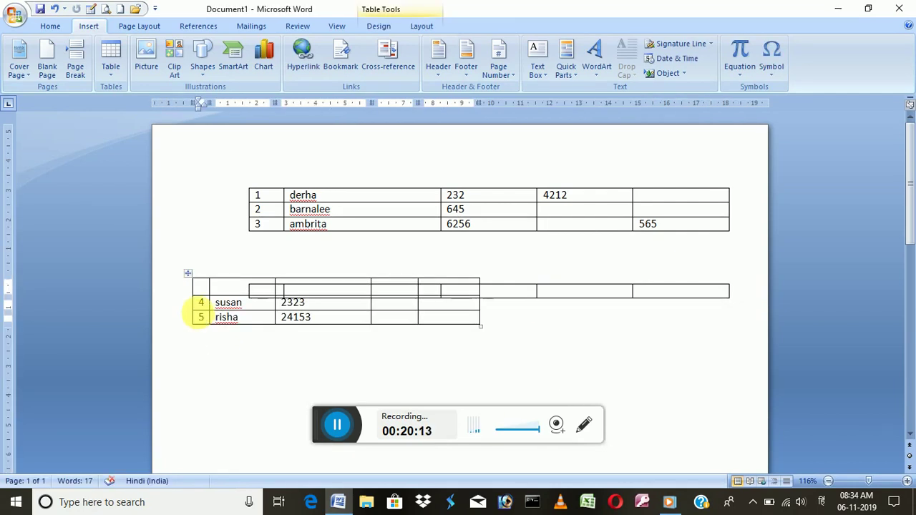
drag(196, 280, 313, 143)
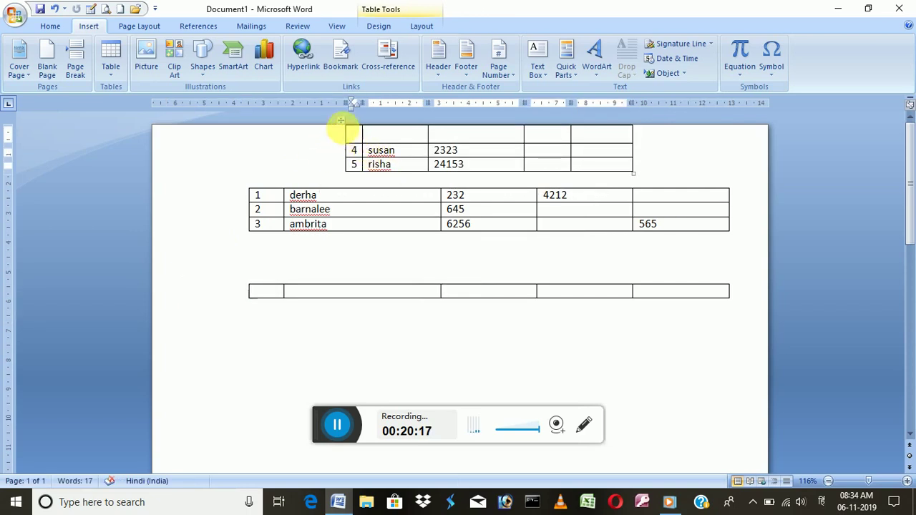
drag(343, 127, 343, 345)
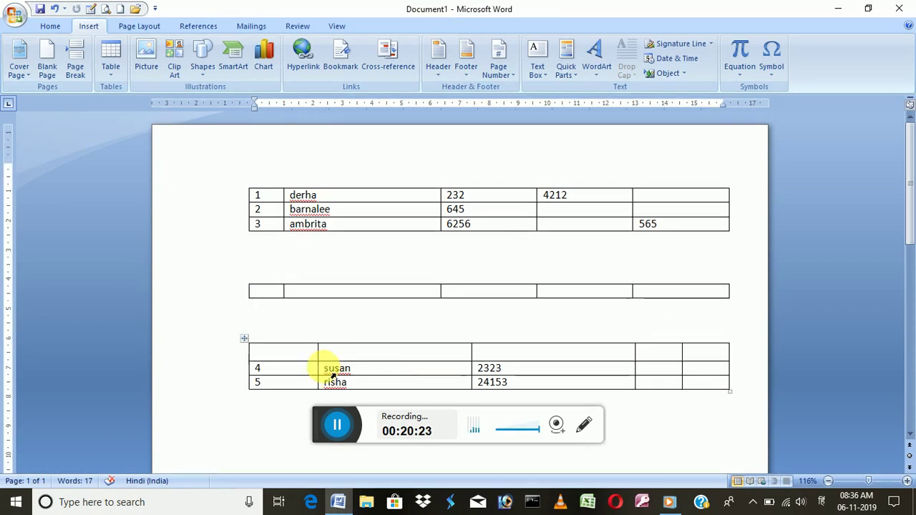
Step: Select the blank first row of the bottom table and apply AutoFit to Contents
drag(276, 355, 703, 364)
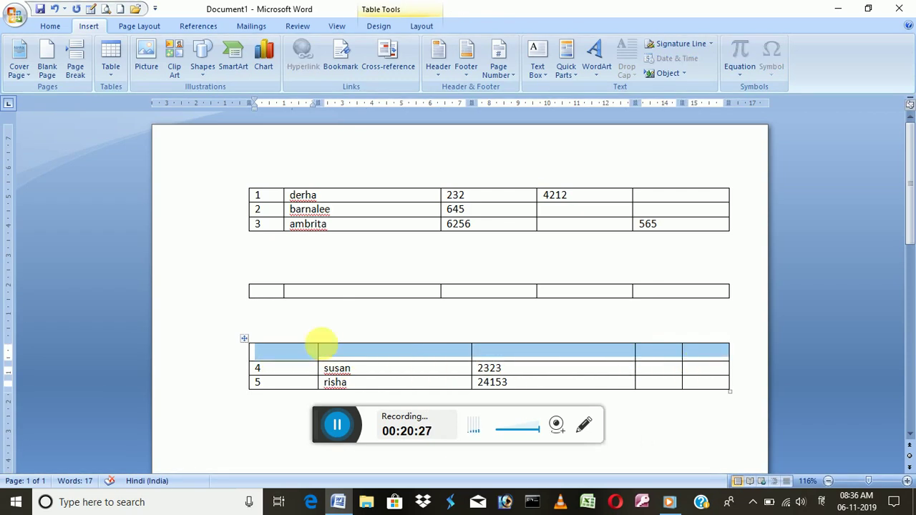
click(245, 336)
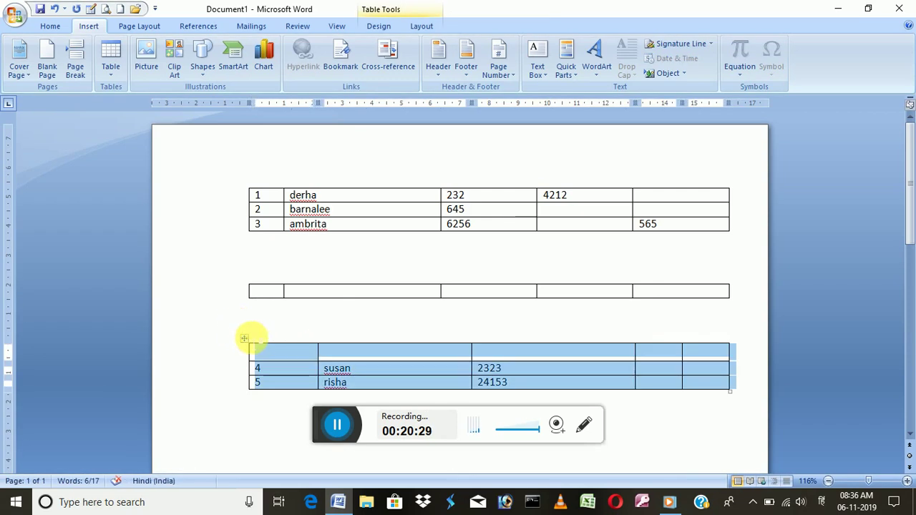
click(452, 329)
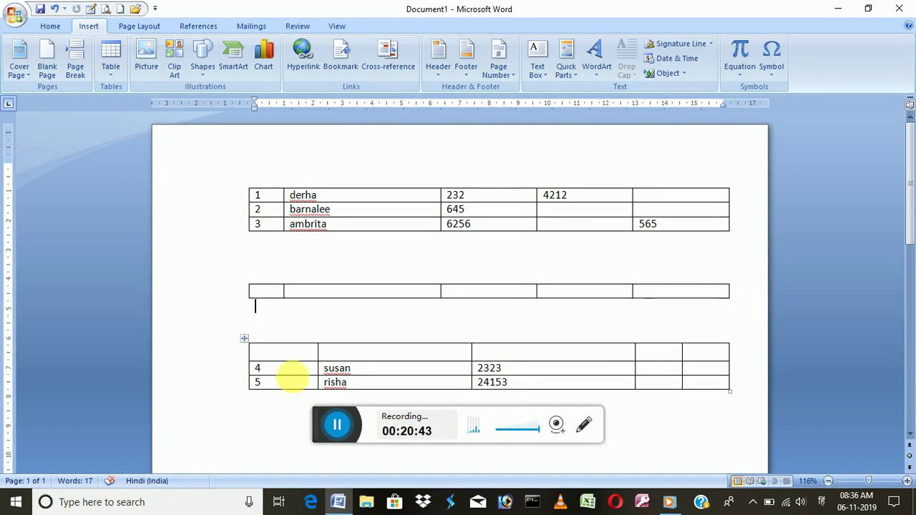
drag(707, 362, 286, 366)
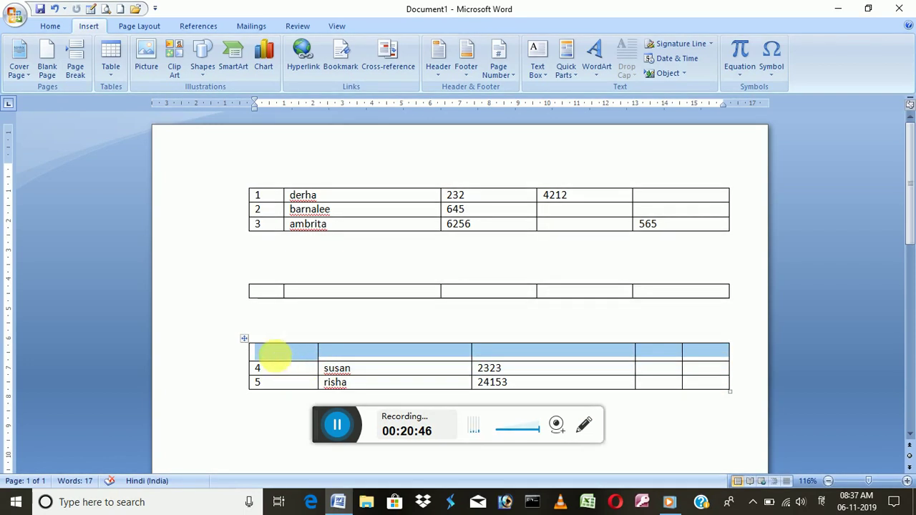
right_click(275, 353)
mouse_move(319, 319)
mouse_move(337, 331)
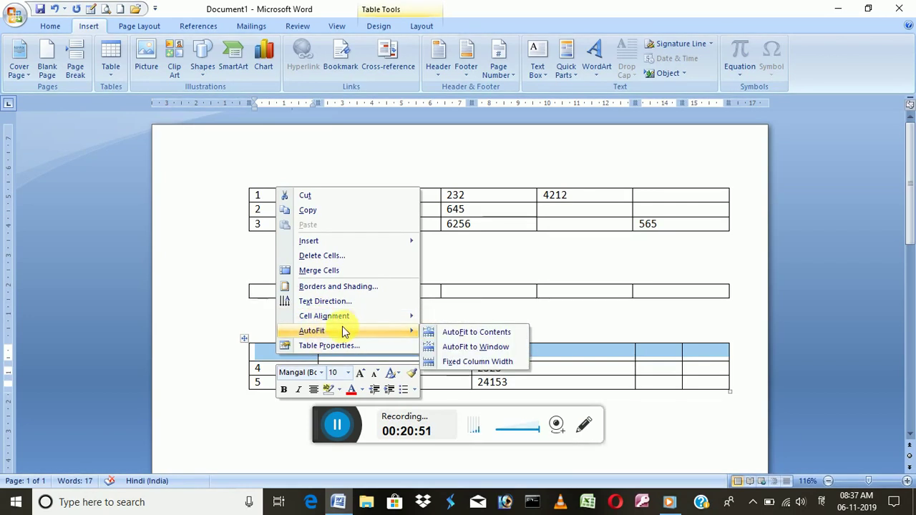
click(466, 336)
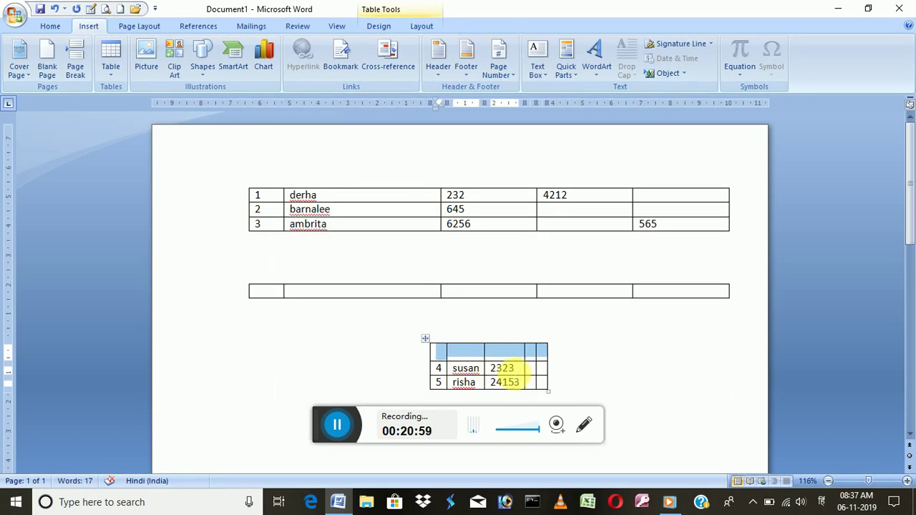
Step: Apply AutoFit to Window to the bottom table and clear the row selection
right_click(442, 357)
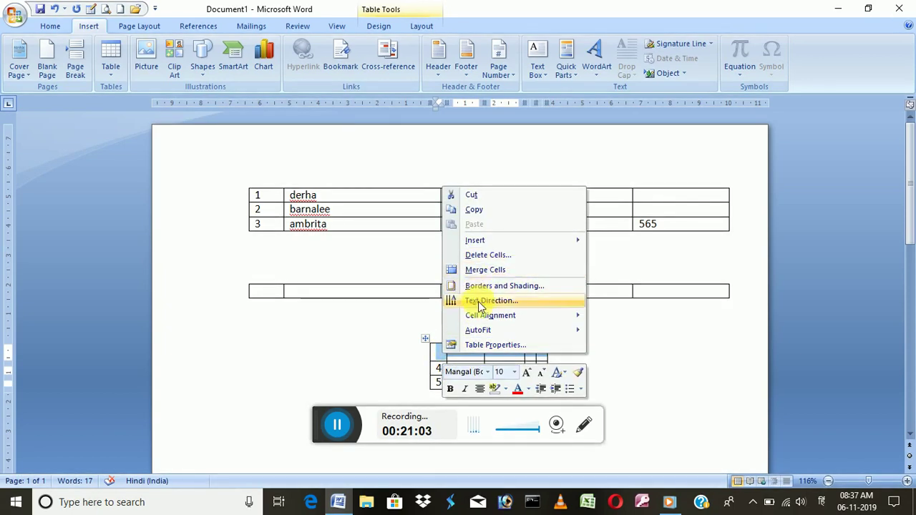
mouse_move(460, 329)
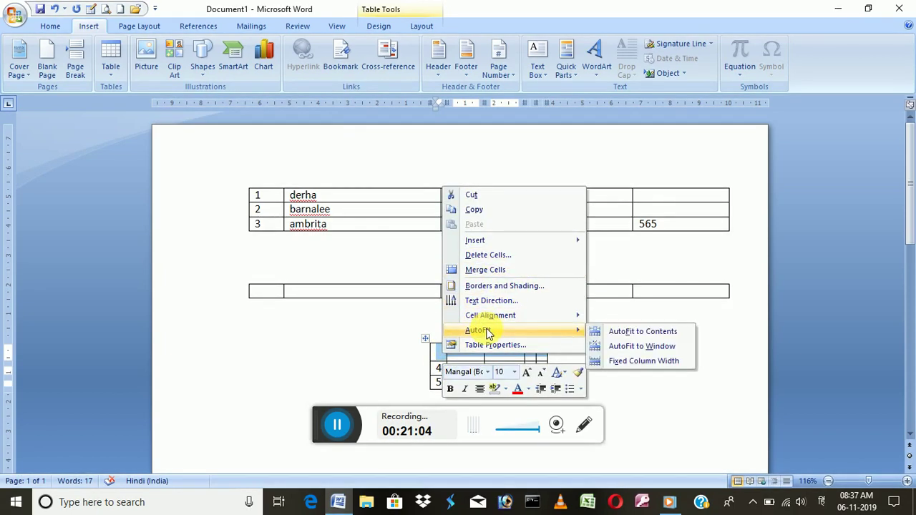
click(598, 347)
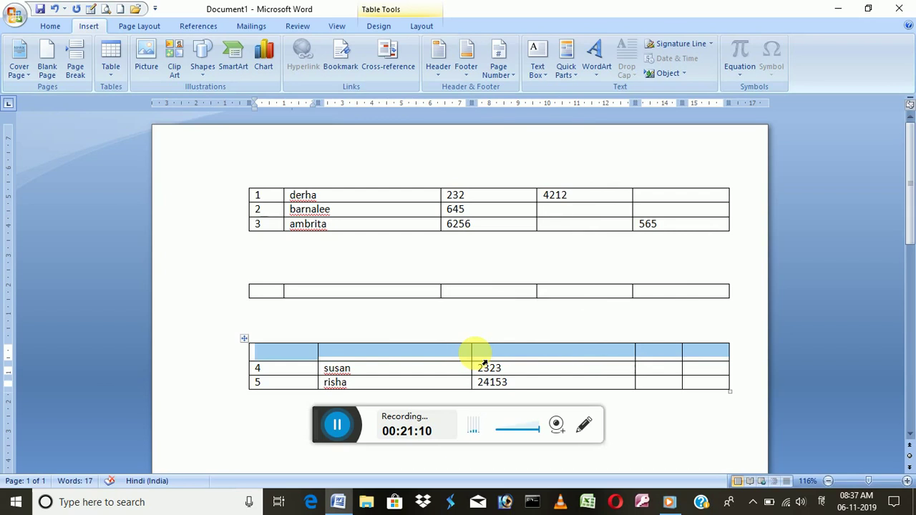
click(397, 349)
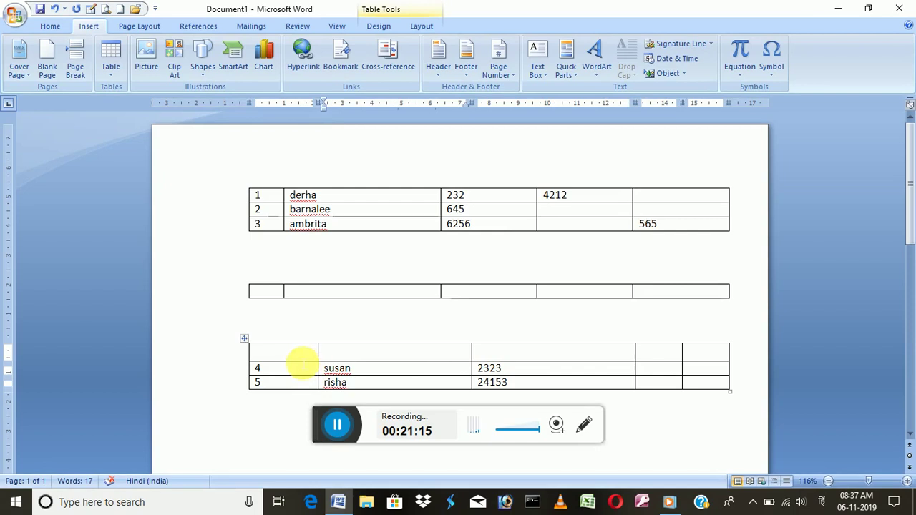
Step: Set the text direction of the name cell in row 1 of the first table to vertical, reading bottom to top
right_click(299, 361)
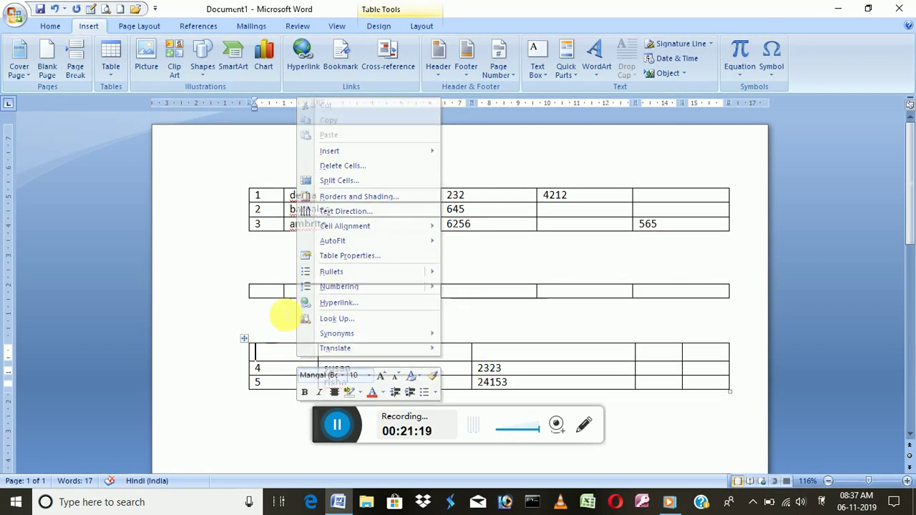
click(327, 229)
click(341, 203)
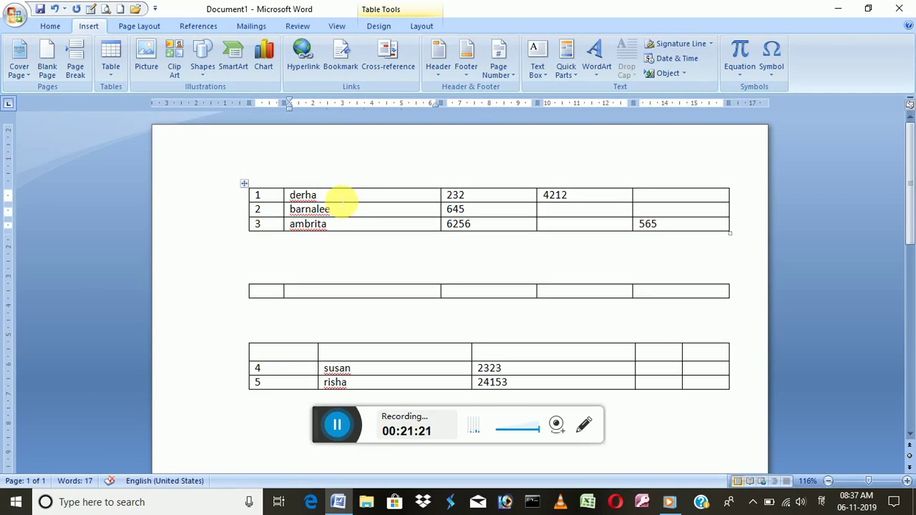
double_click(306, 195)
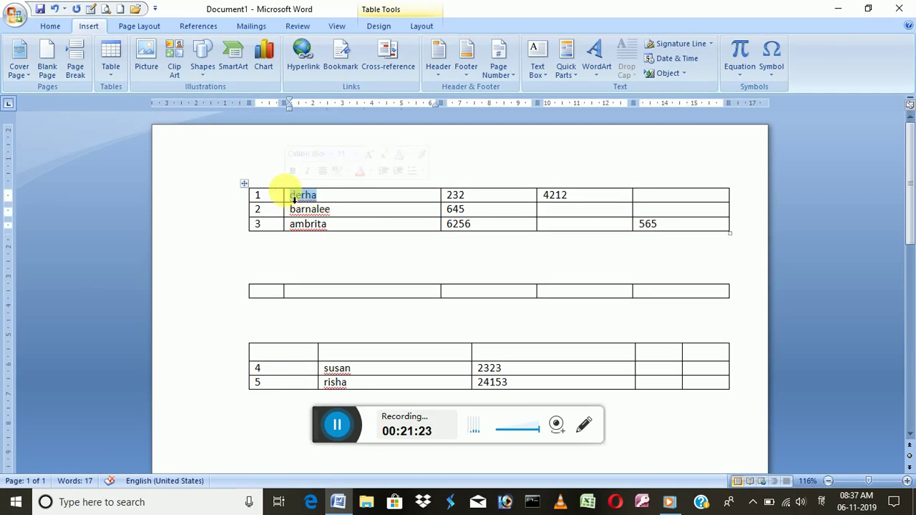
right_click(317, 200)
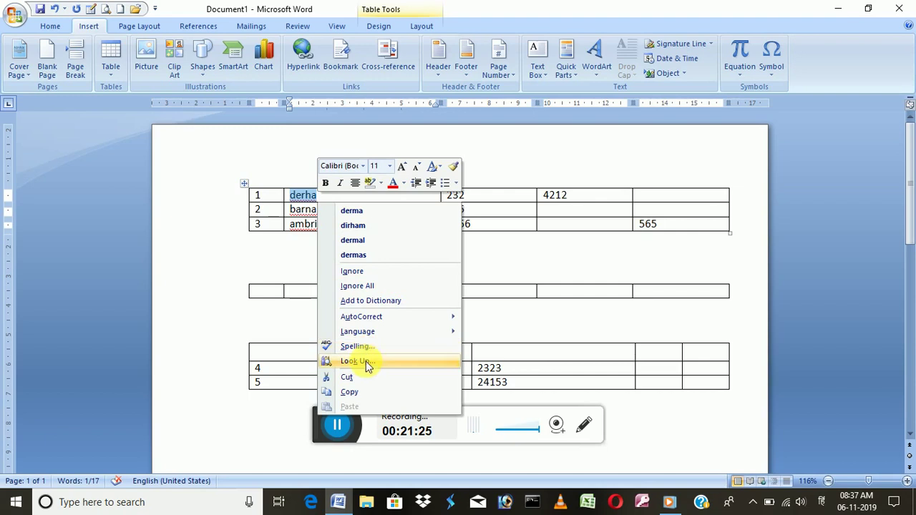
click(313, 195)
right_click(332, 194)
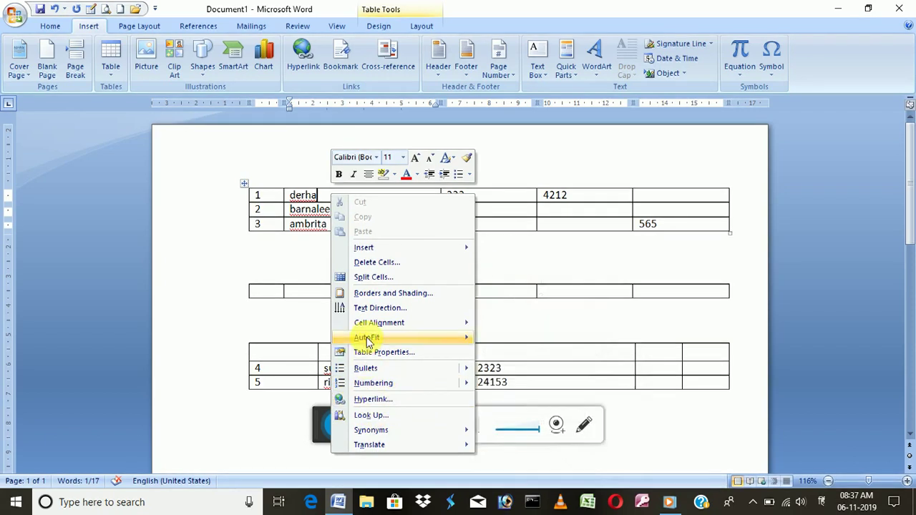
click(378, 308)
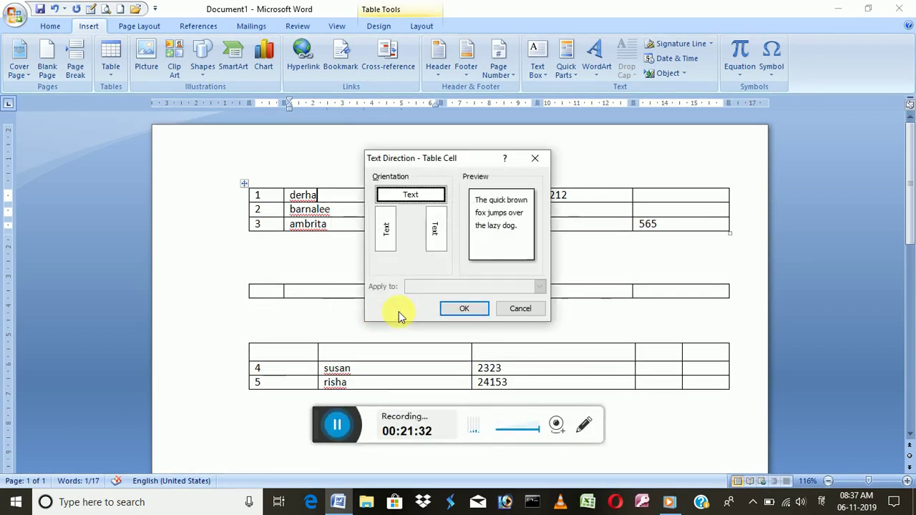
click(387, 230)
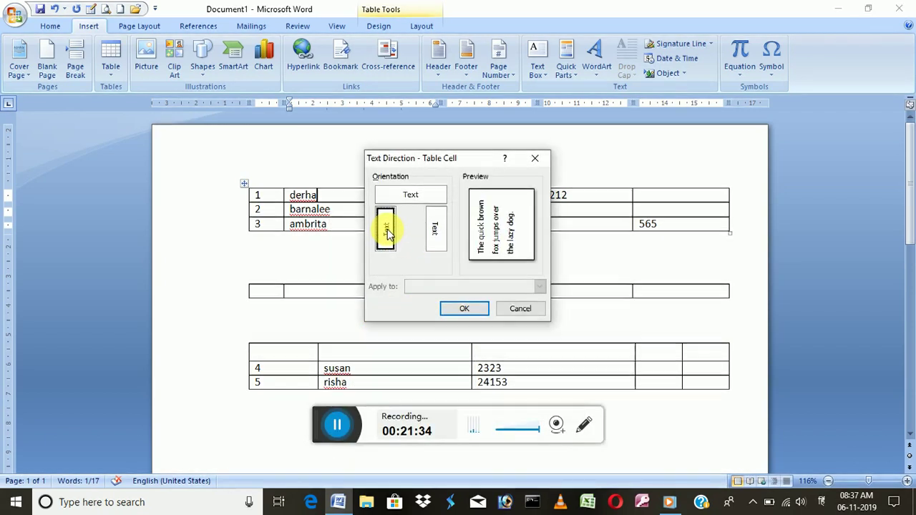
click(462, 308)
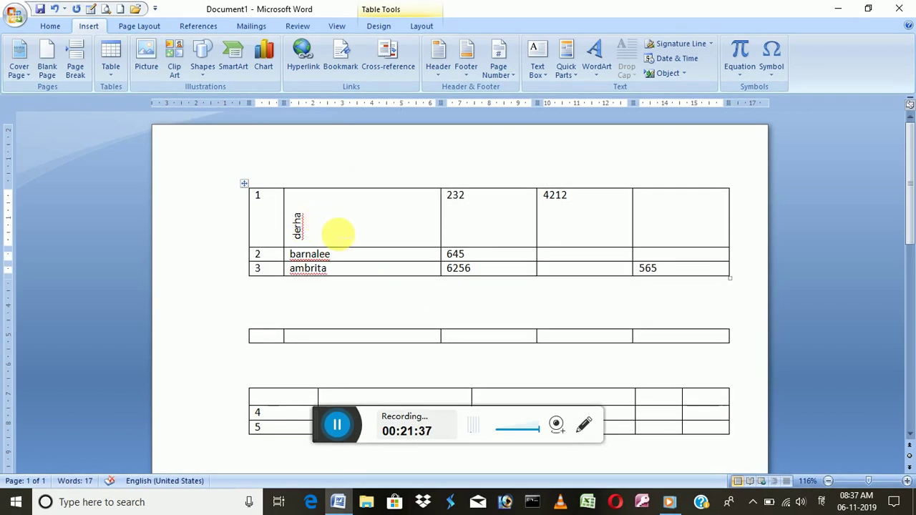
Step: Change the text direction of row 1's name cell to vertical, reading top to bottom
right_click(302, 216)
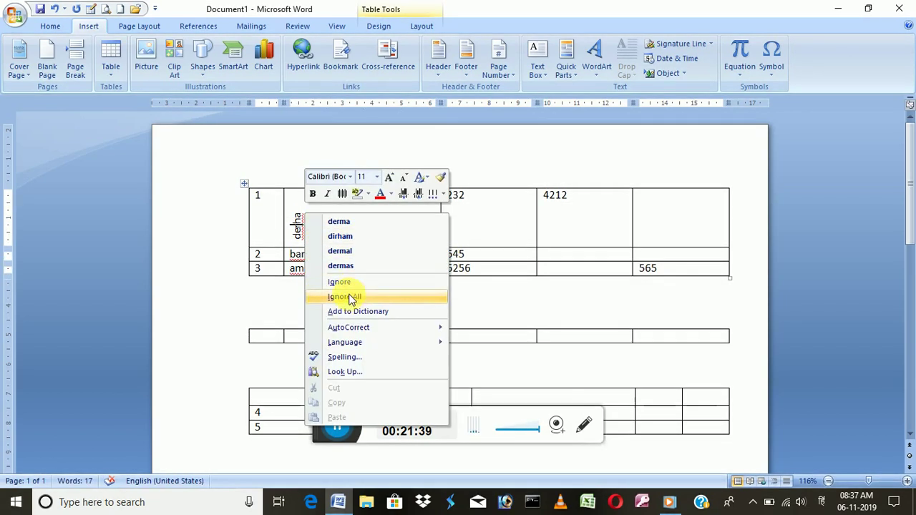
click(296, 222)
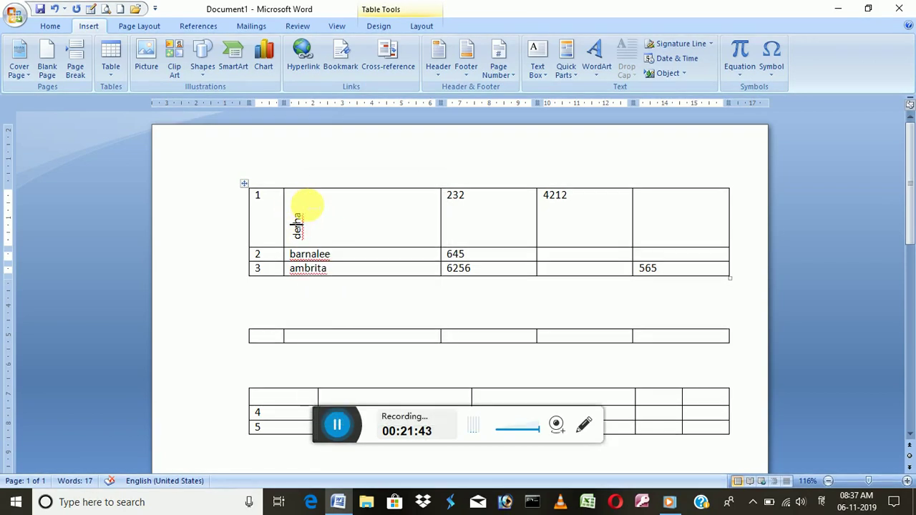
right_click(298, 213)
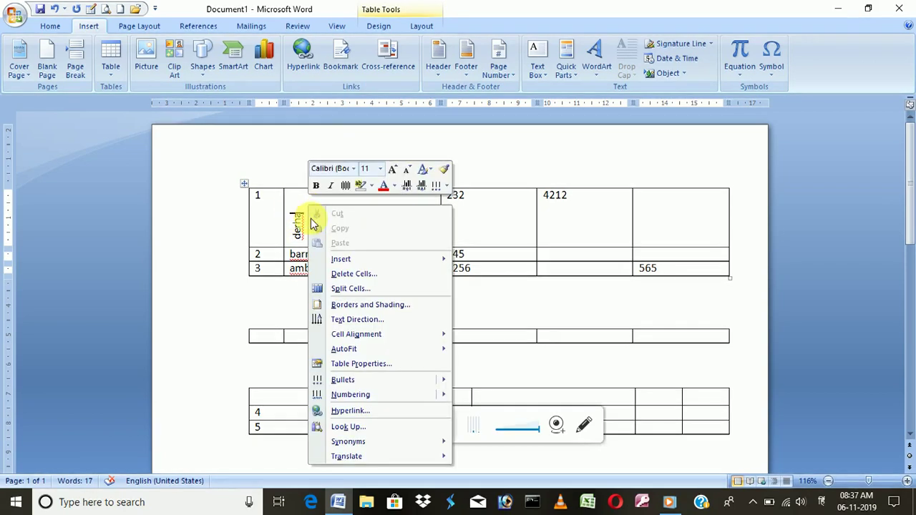
click(360, 320)
click(435, 231)
click(474, 314)
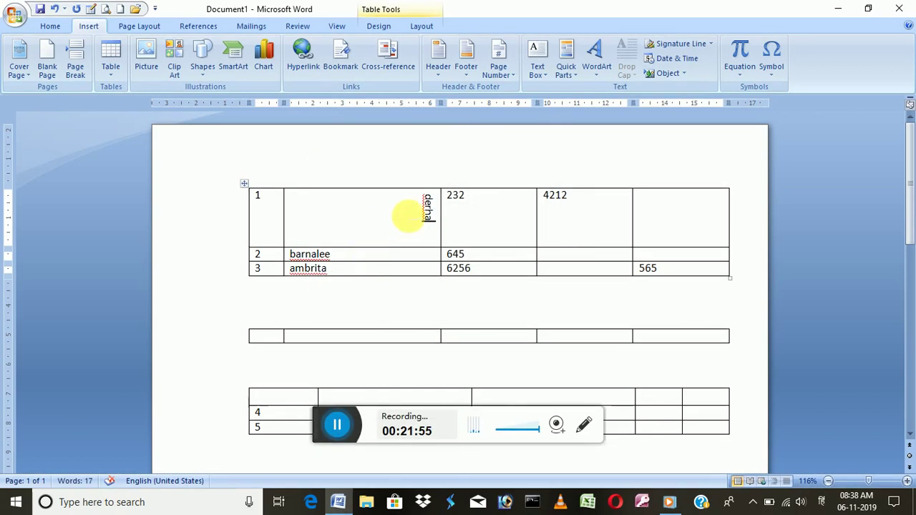
Step: Align the rotated name in row 1 to the middle of its cell, then the lower end, then the upper end
click(51, 27)
click(310, 71)
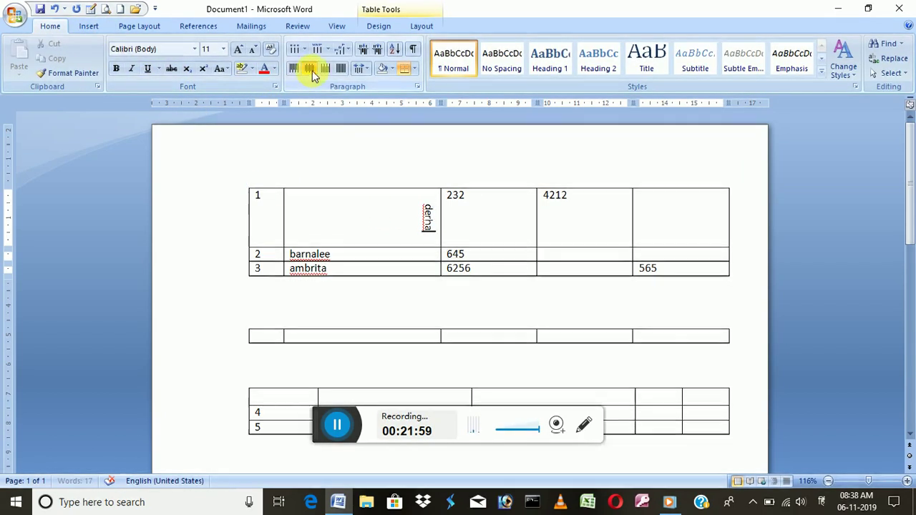
click(332, 72)
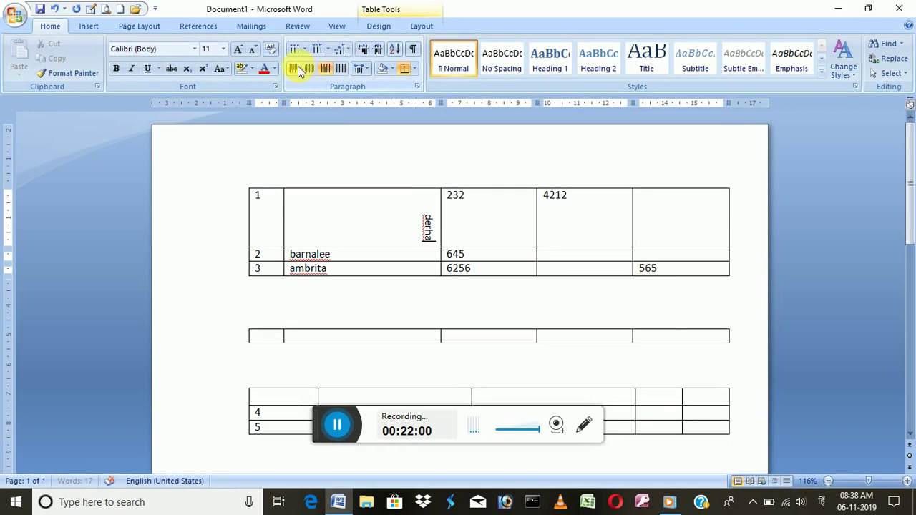
click(297, 66)
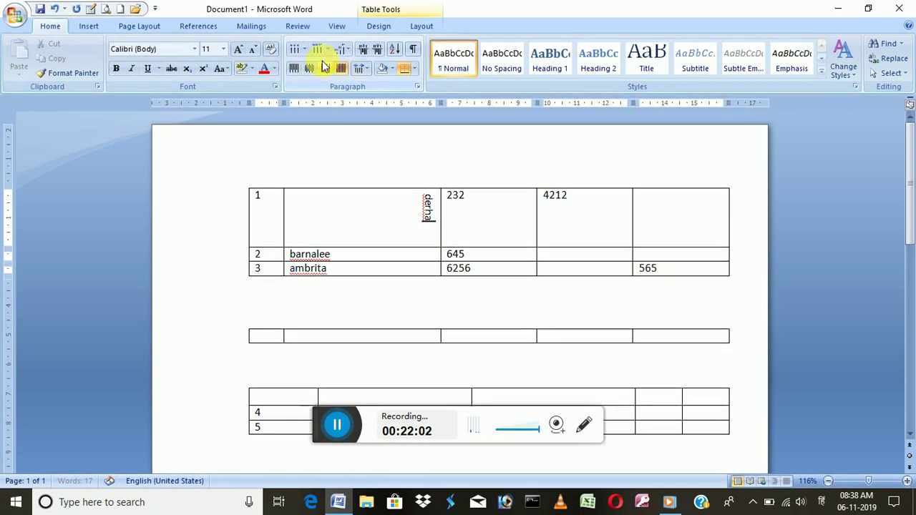
click(445, 260)
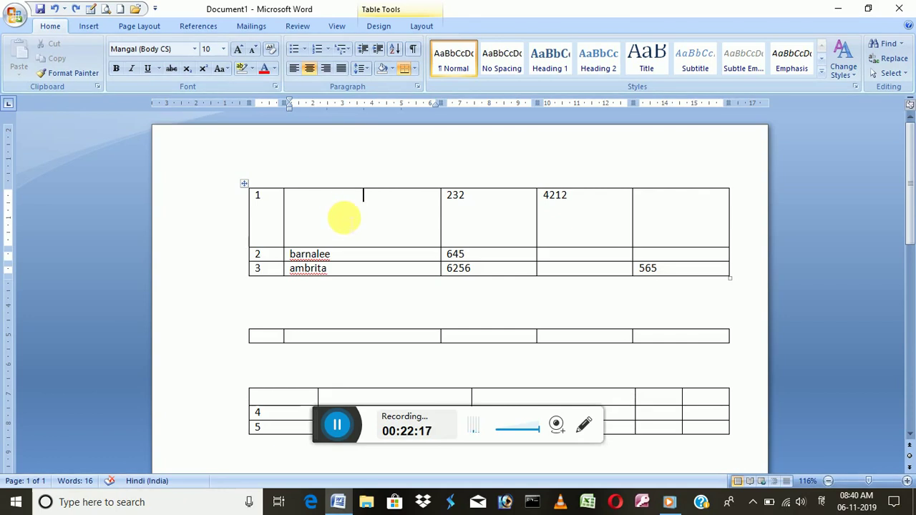
Step: Split the empty second cell in row 1 of the first table into 9 columns and 2 rows
right_click(345, 218)
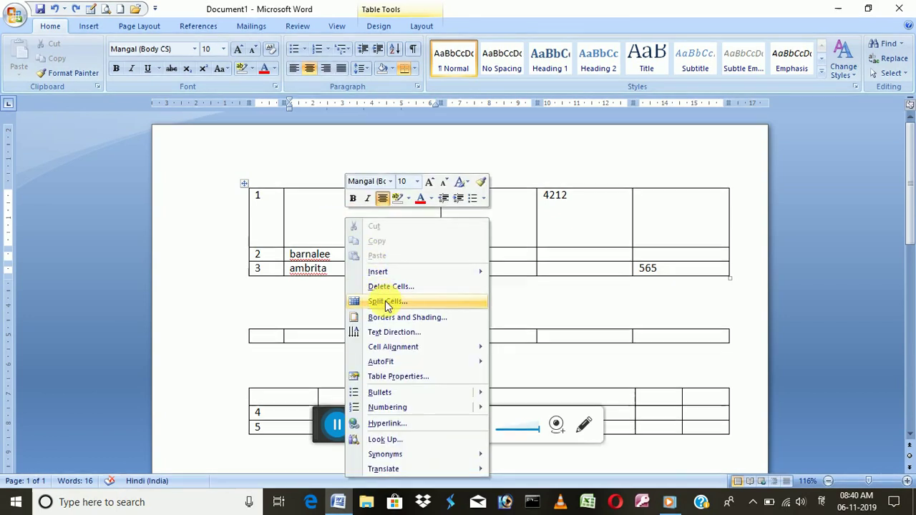
click(386, 304)
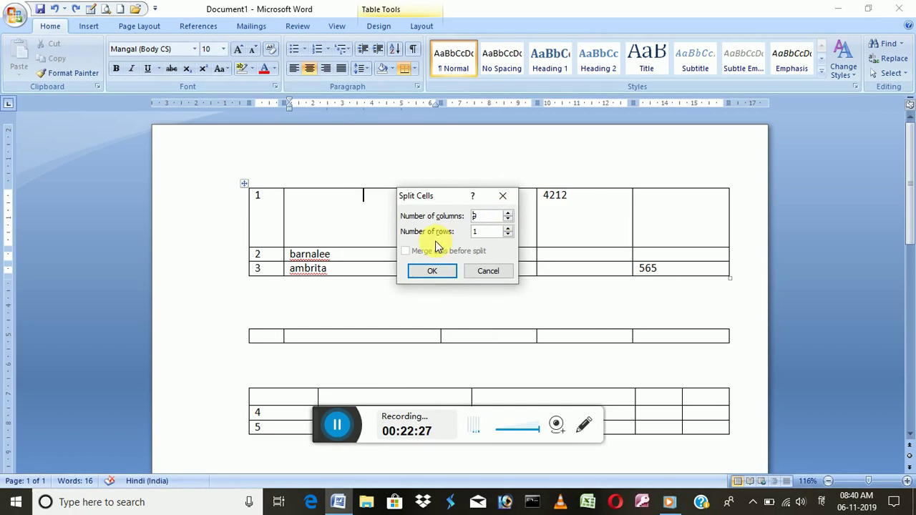
click(507, 234)
click(507, 228)
click(507, 228)
click(507, 228)
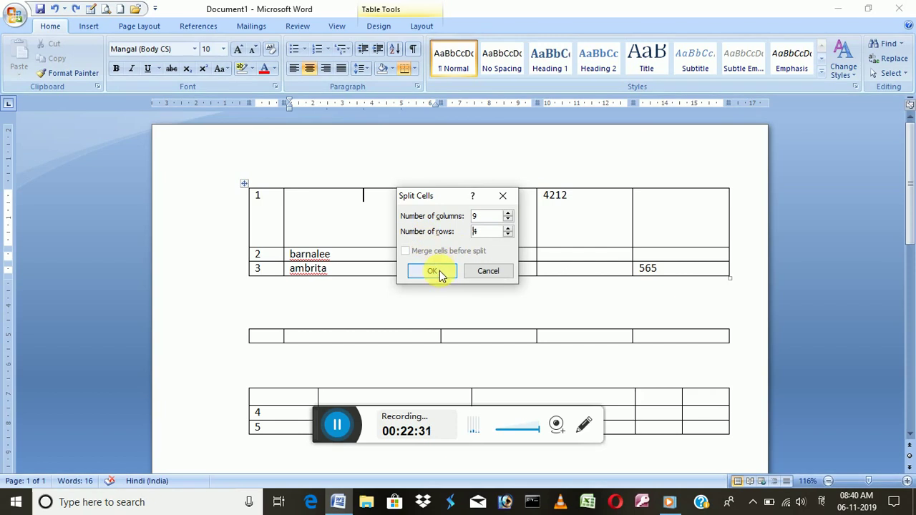
click(507, 234)
click(507, 234)
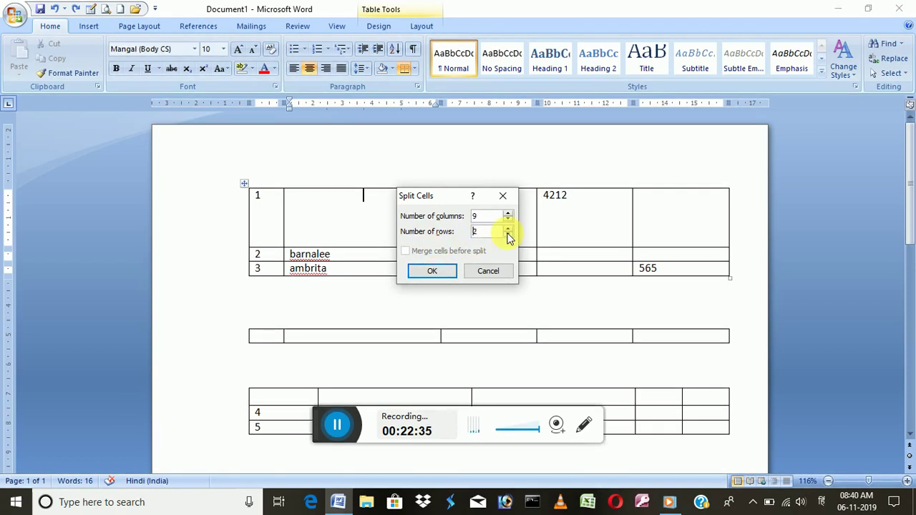
click(441, 272)
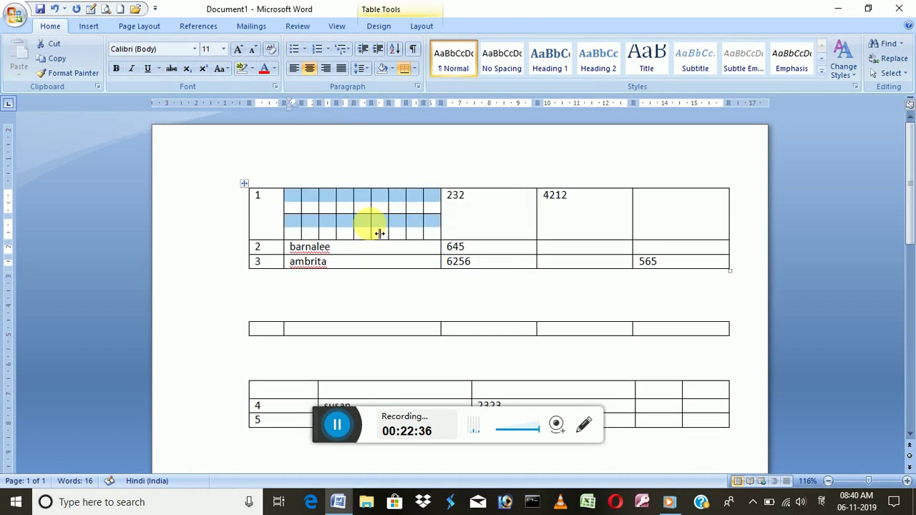